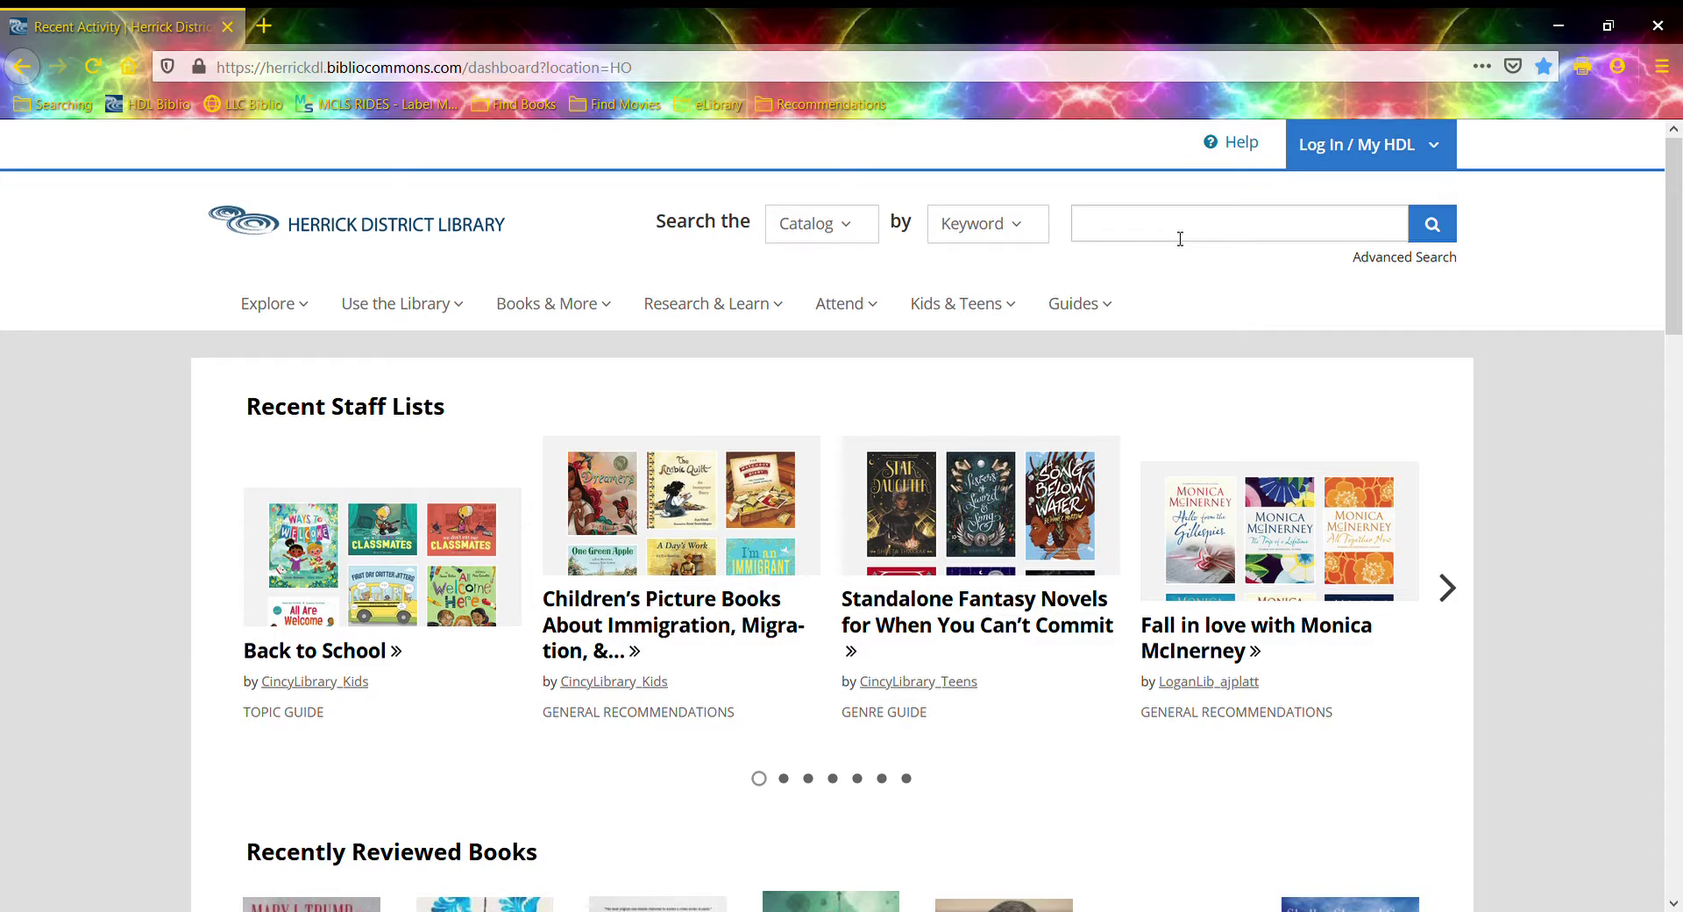
# Search the library catalog by keyword for "NK Jemisin".
pyautogui.click(1180, 238)
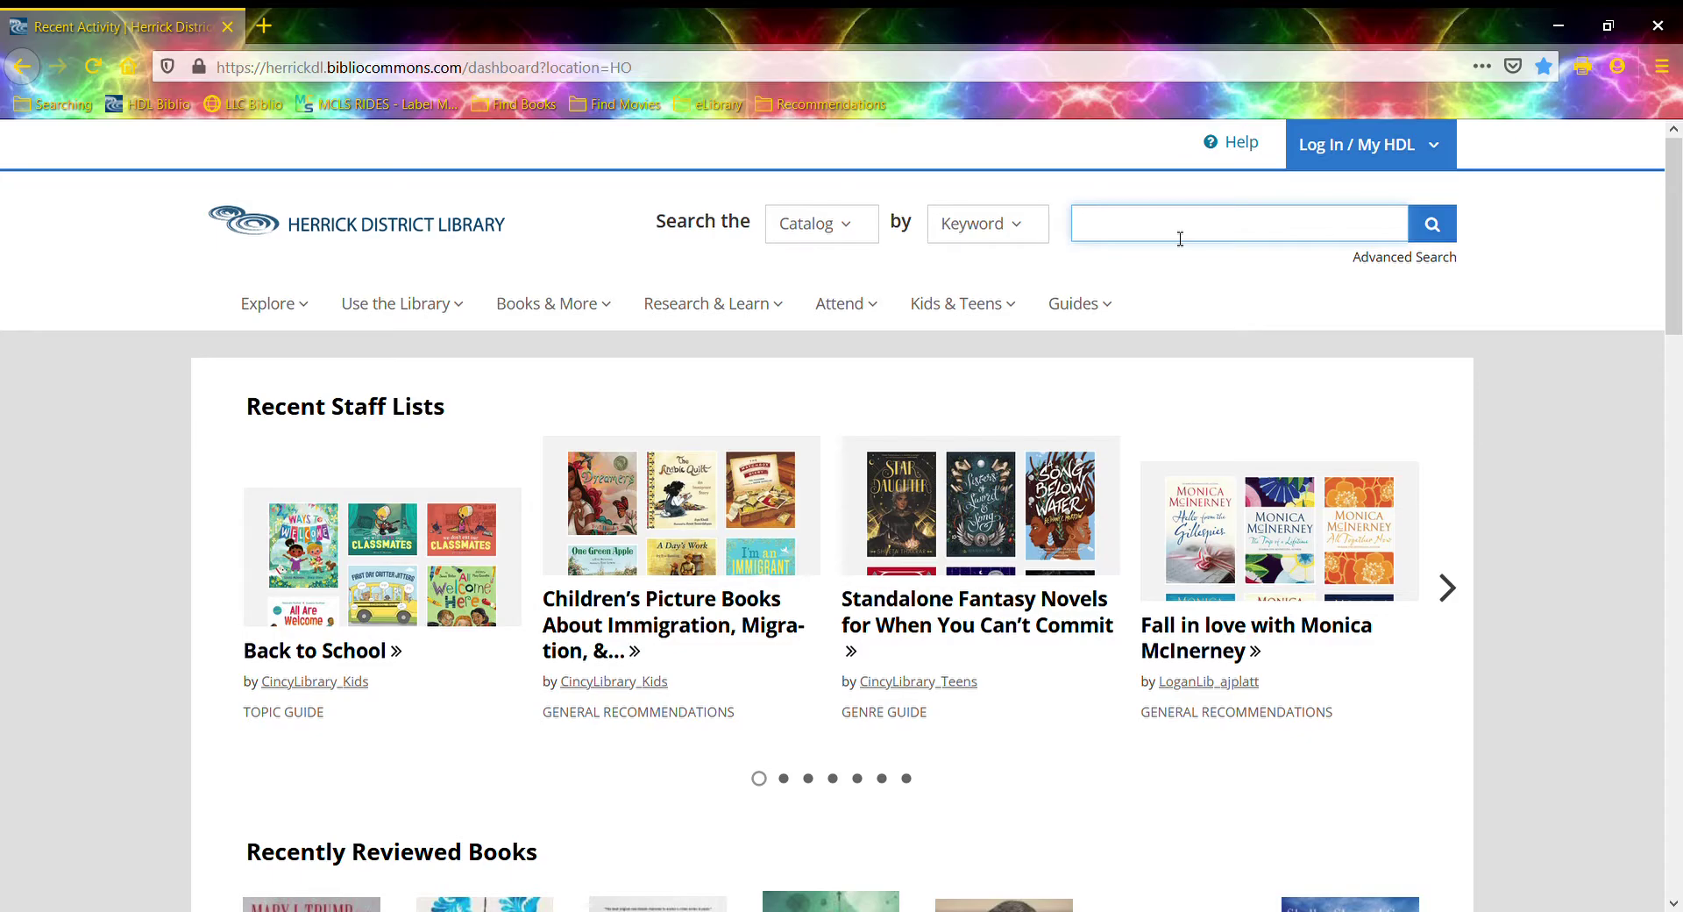
pyautogui.write('NK Jemisin')
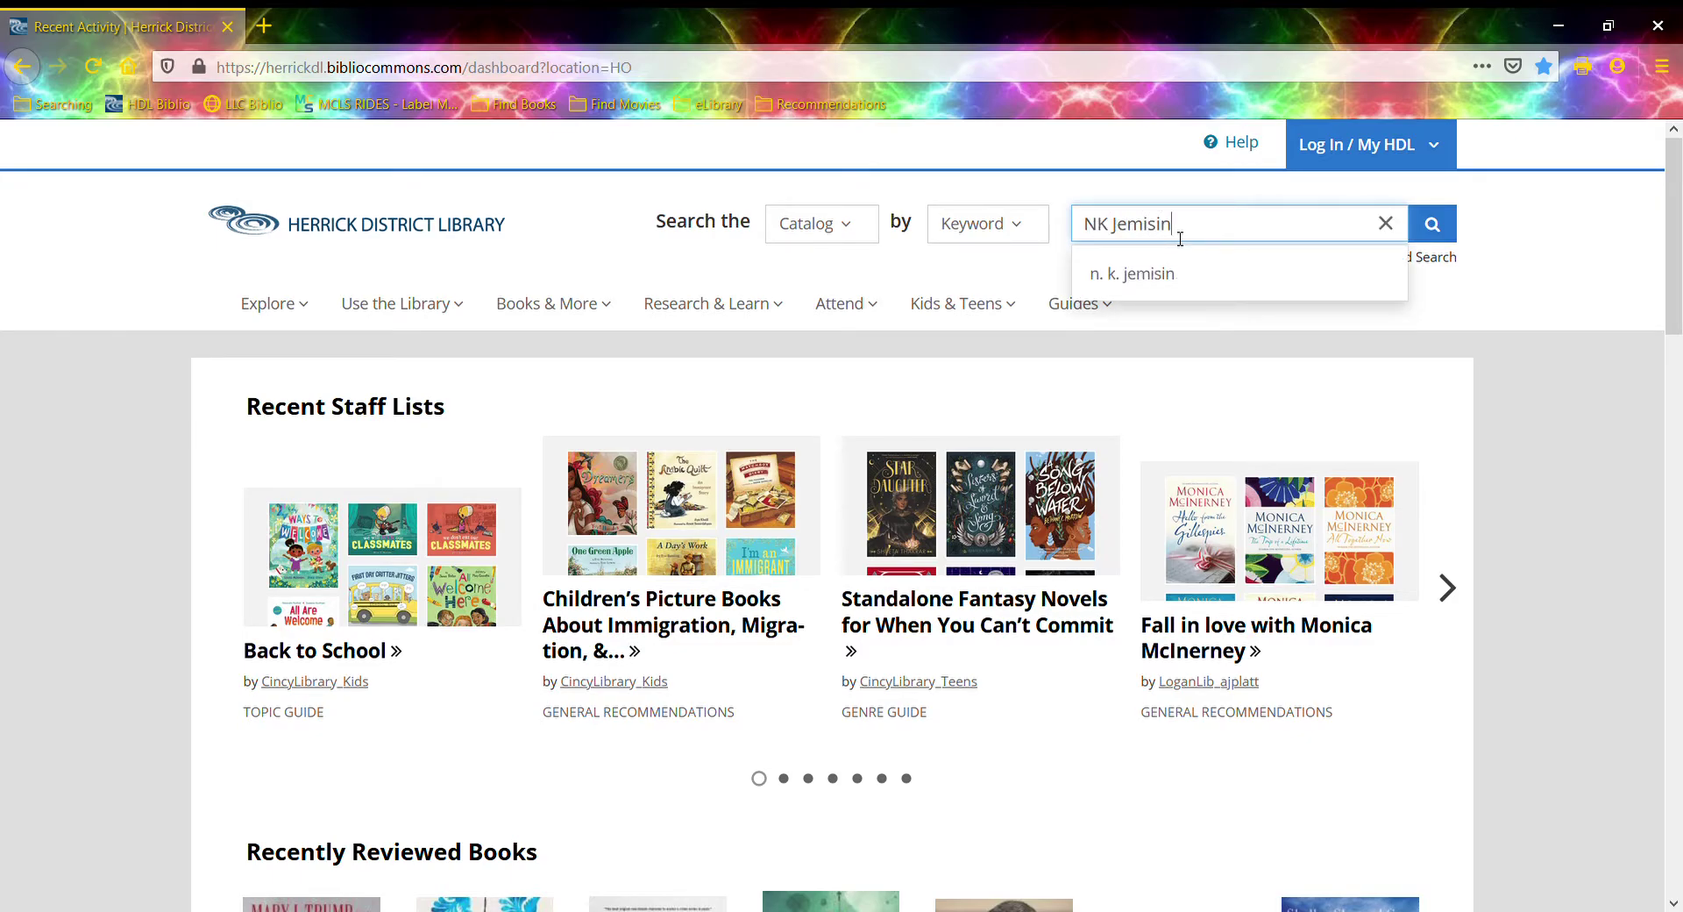
pyautogui.press('Return')
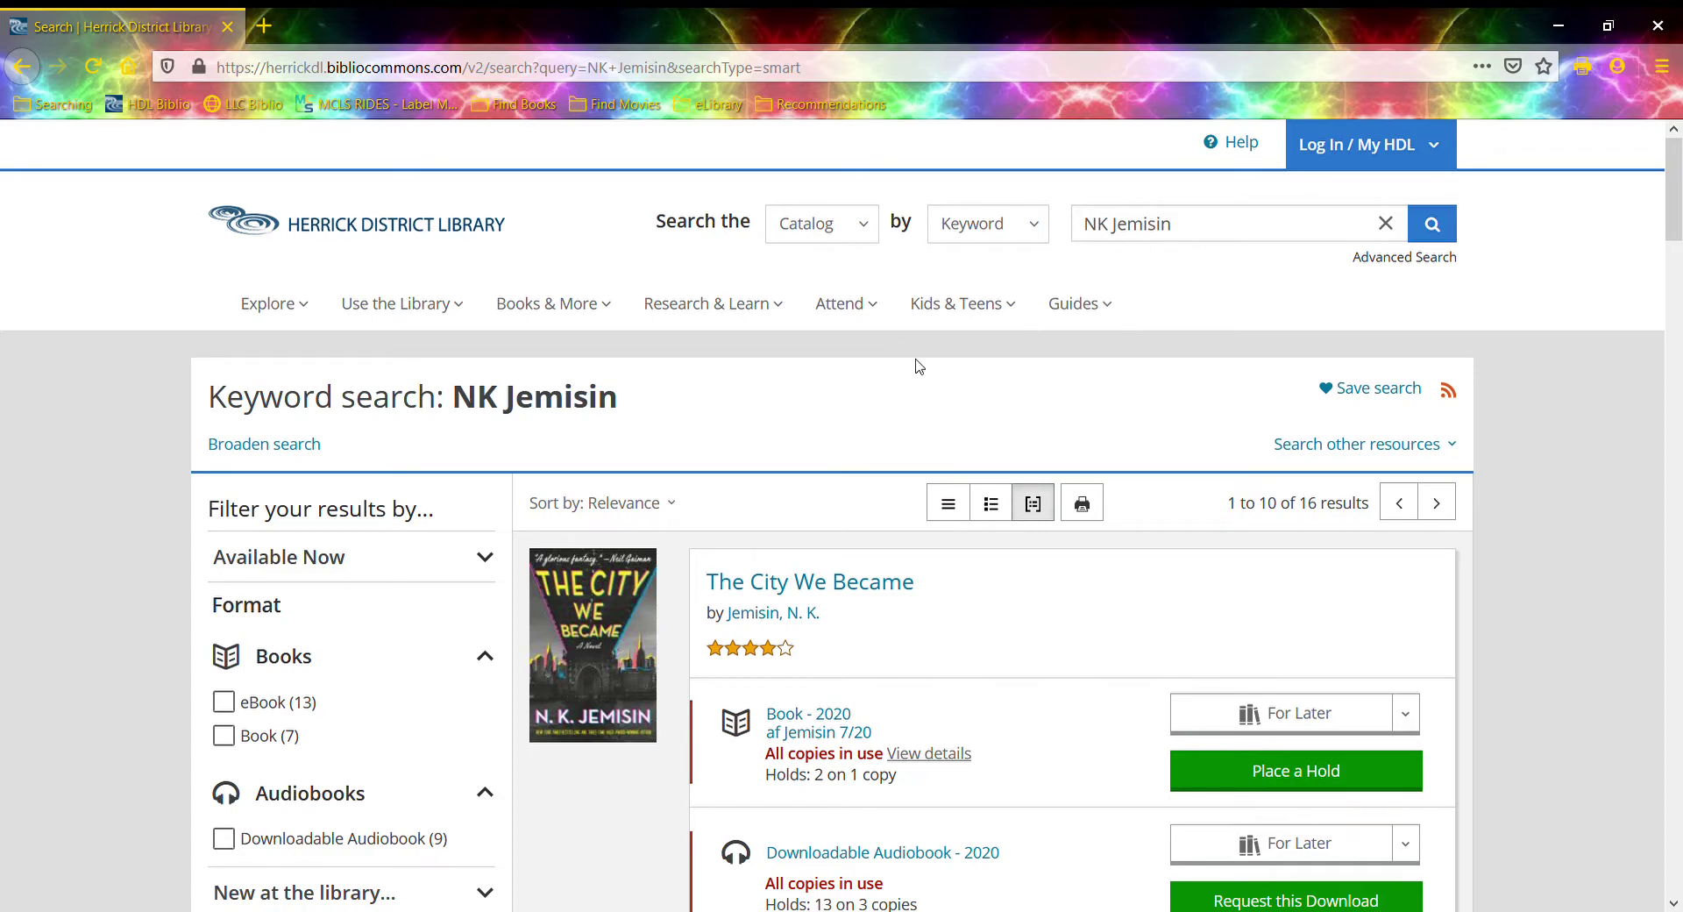
# Browse the author's titles and formats, and check the copy availability details for the 2020 book edition of The City We Became.
pyautogui.scroll(-1, 820, 412)
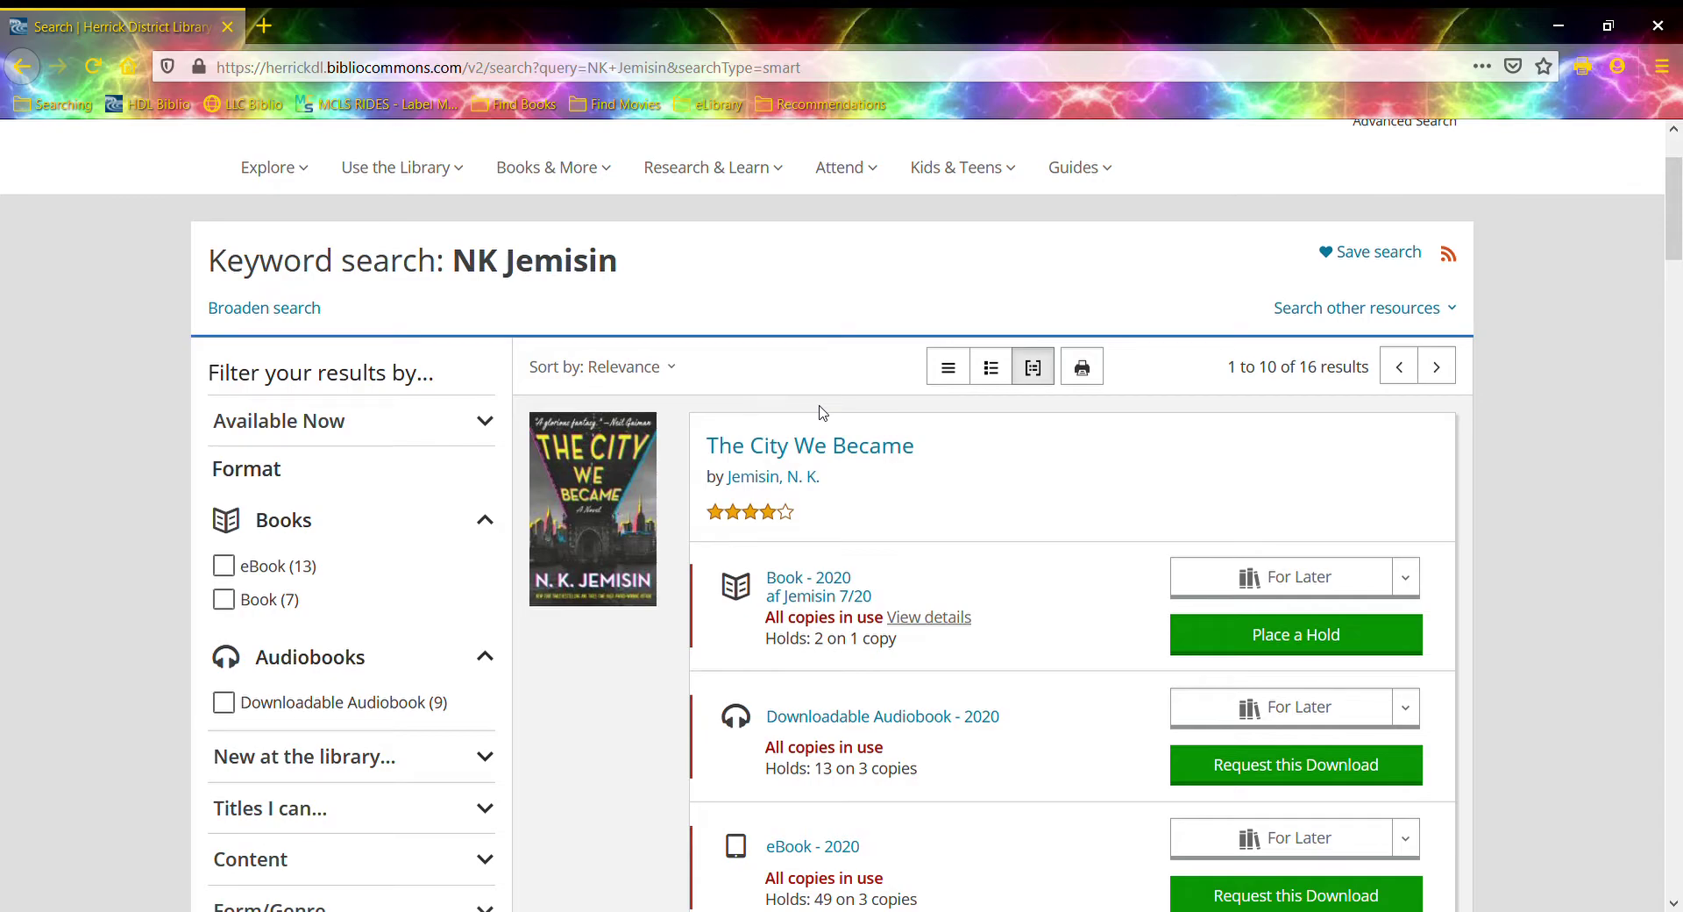
pyautogui.scroll(-2, 823, 412)
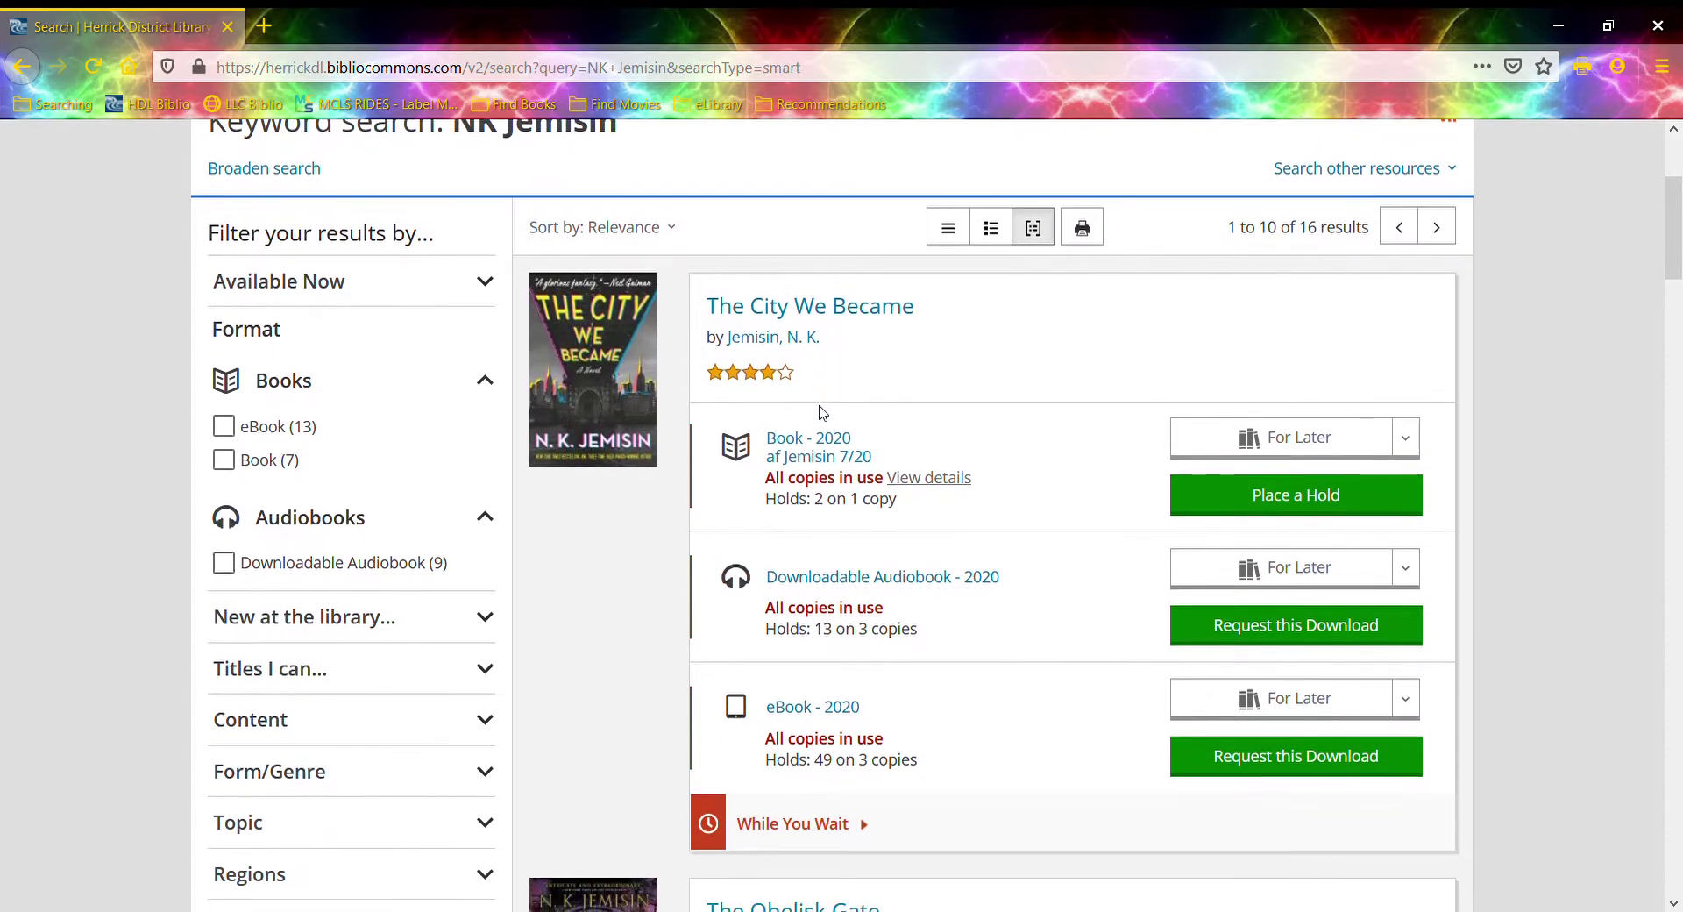
pyautogui.scroll(-3, 823, 412)
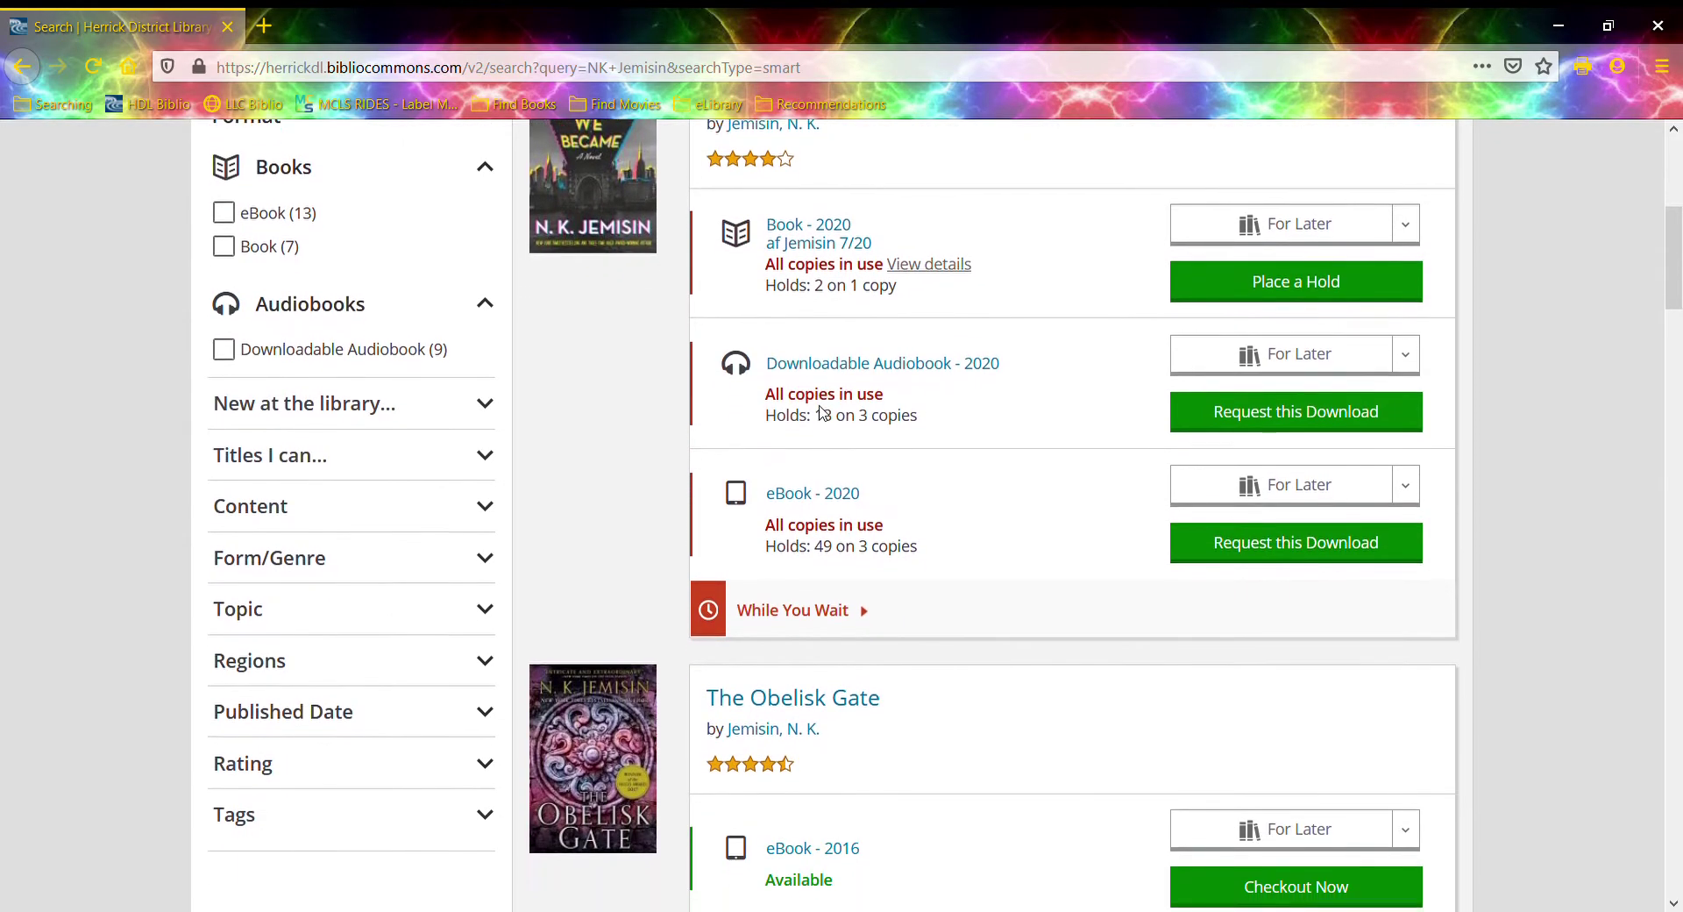
pyautogui.scroll(-5, 823, 412)
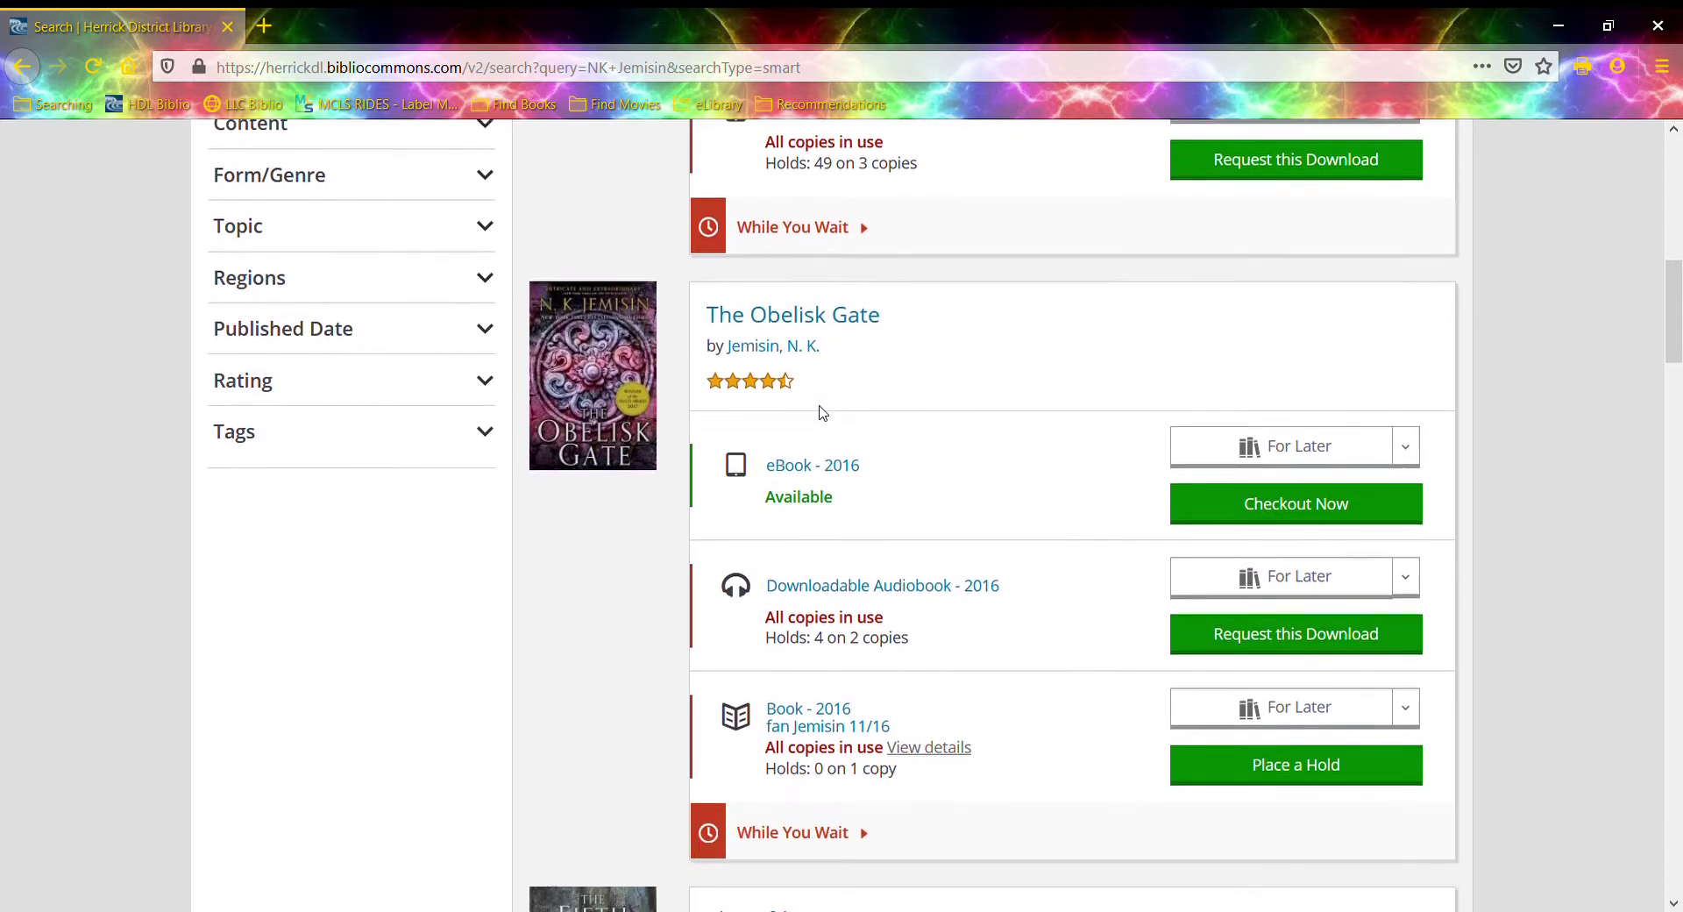
pyautogui.scroll(-3, 827, 414)
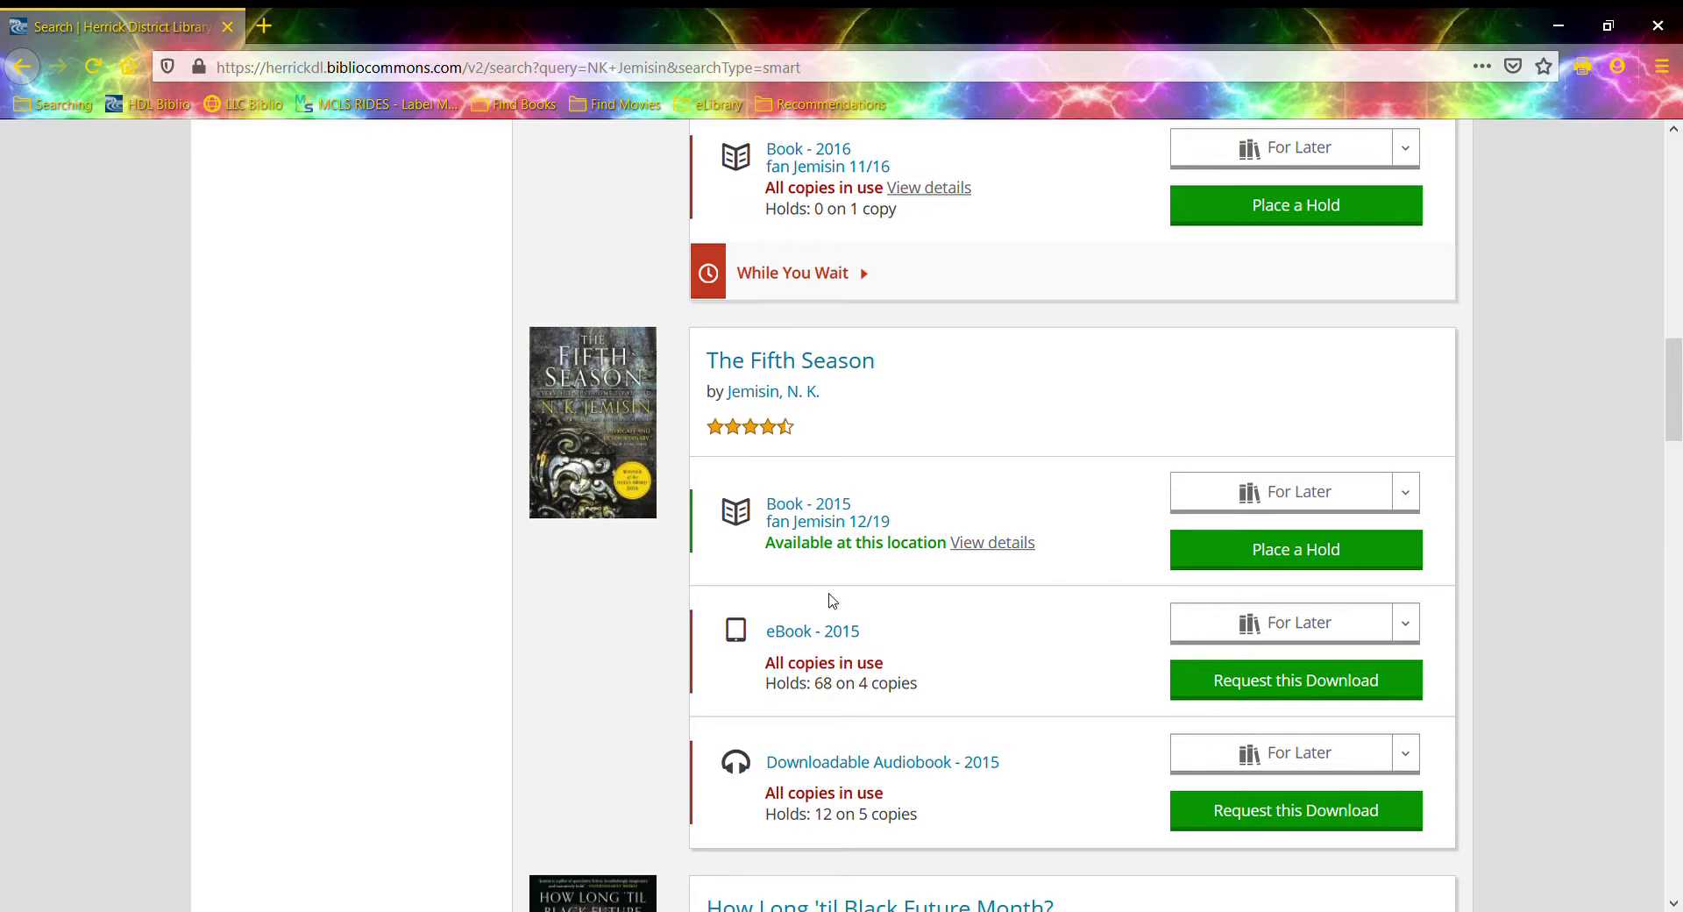
pyautogui.scroll(-3, 796, 597)
pyautogui.scroll(10, 800, 599)
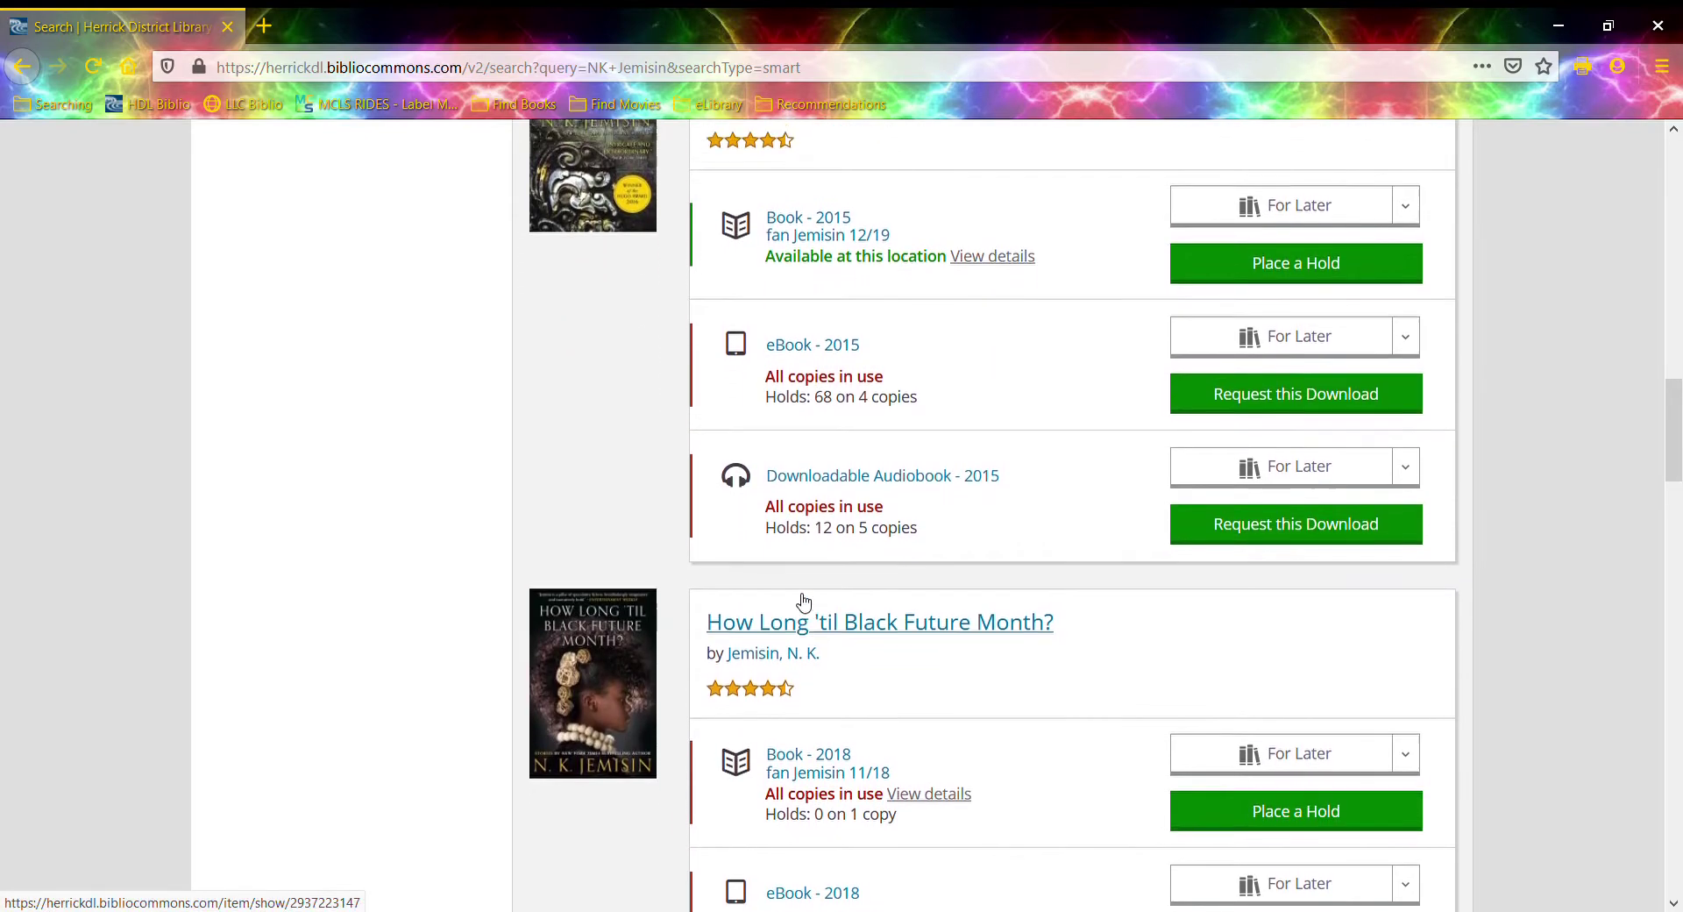
pyautogui.scroll(4, 798, 600)
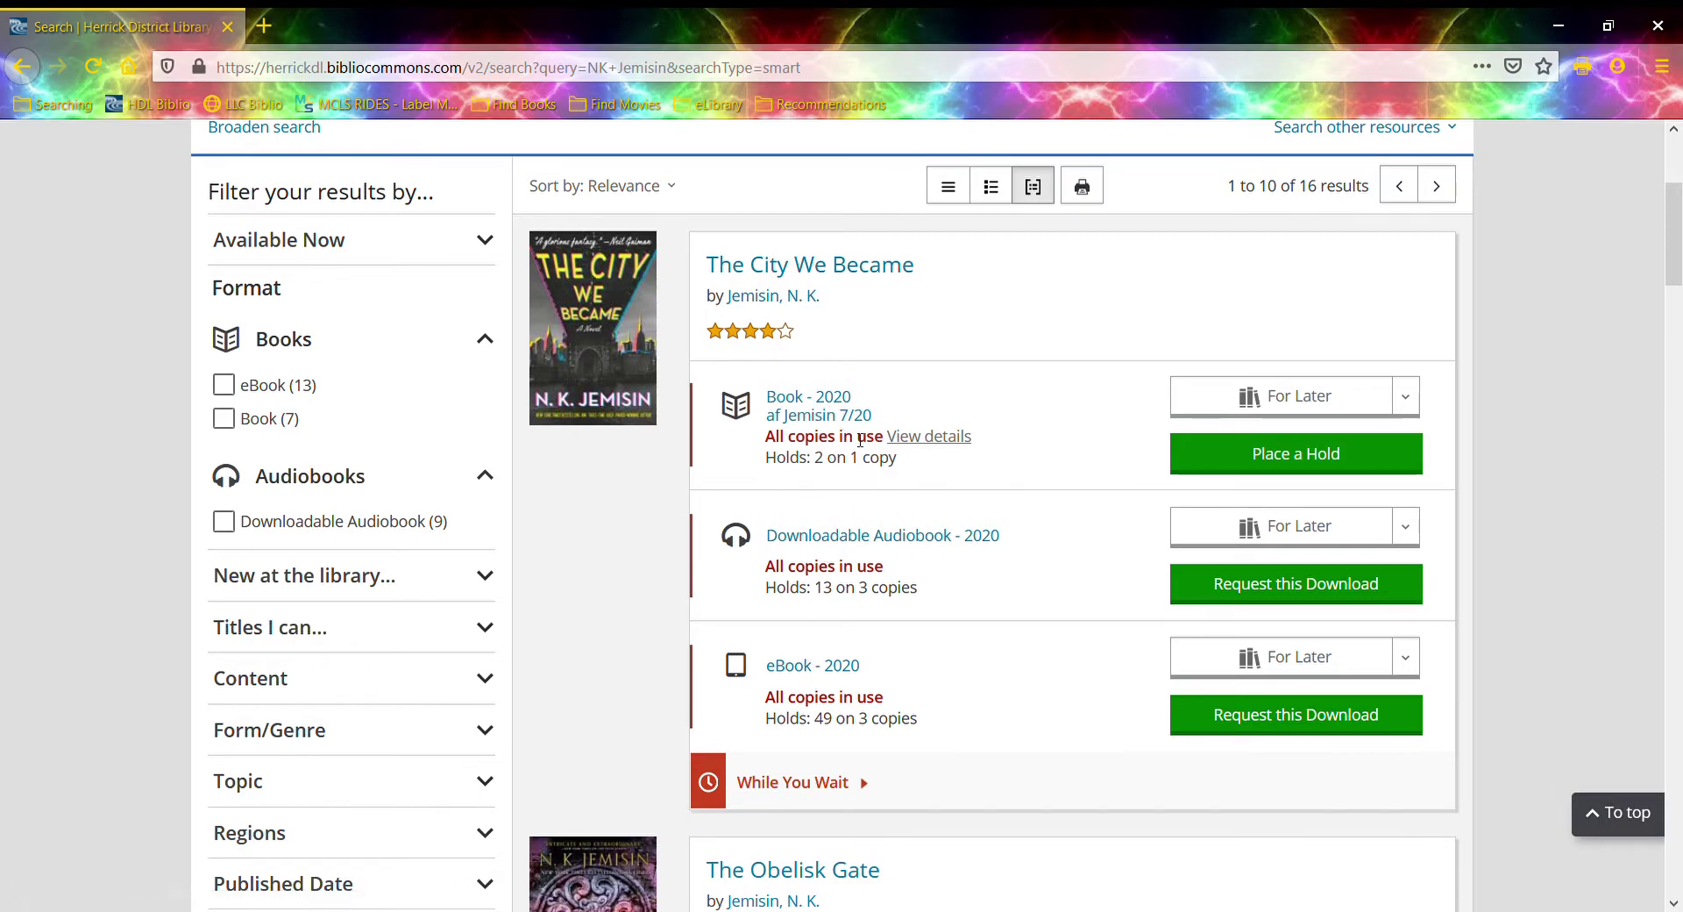
pyautogui.click(920, 444)
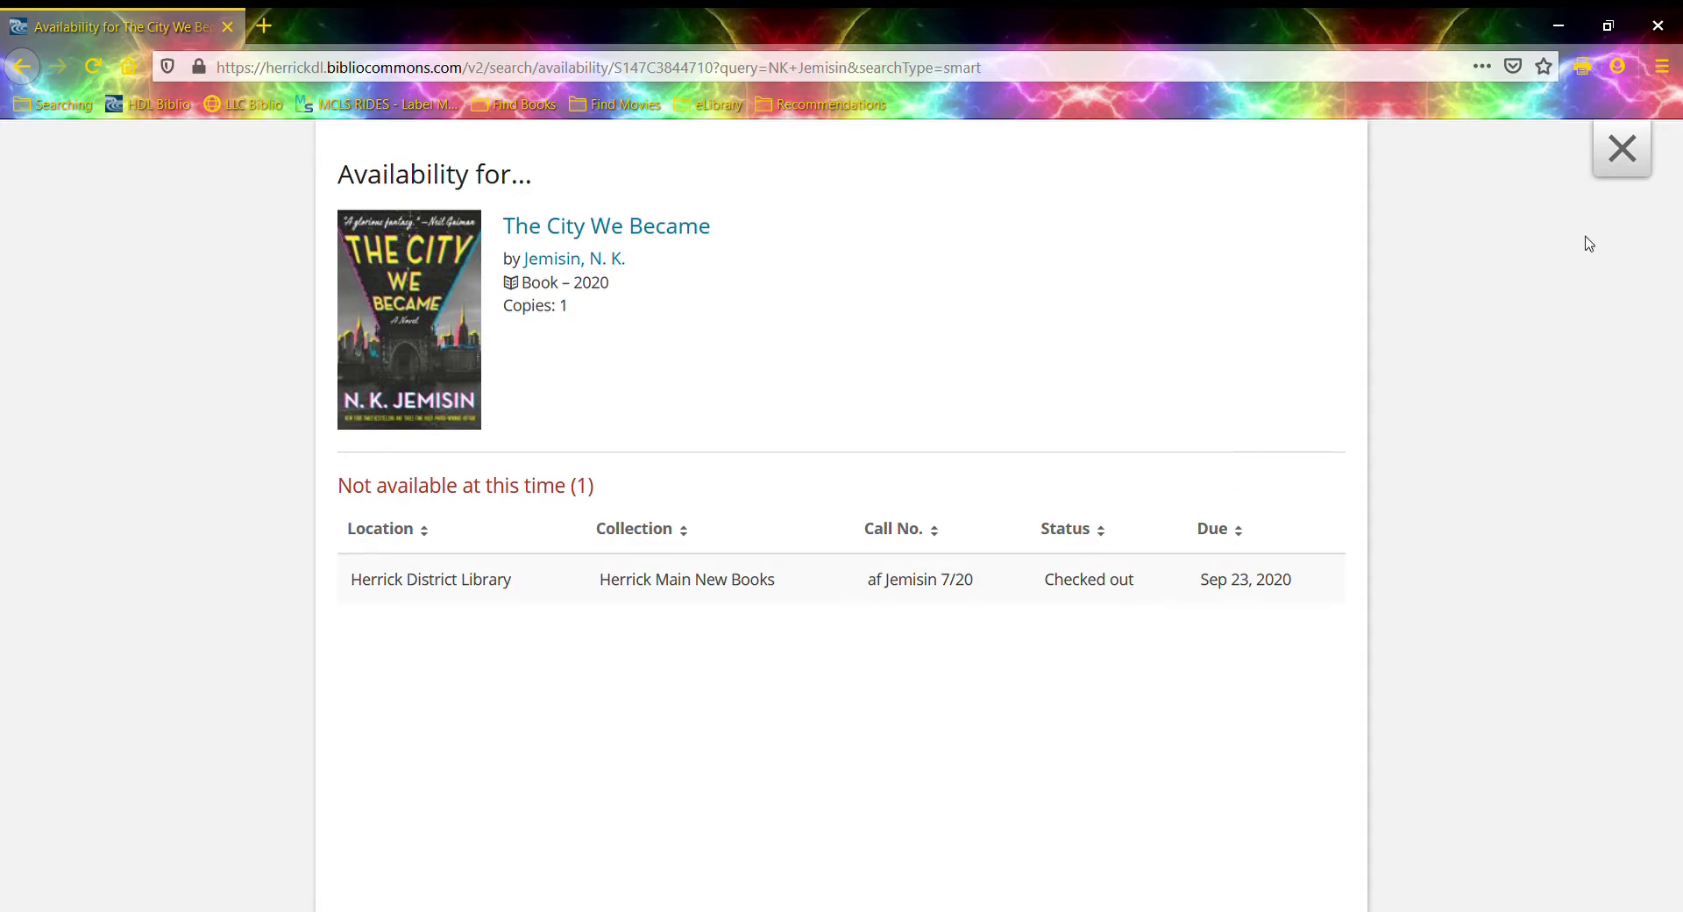
pyautogui.click(1637, 136)
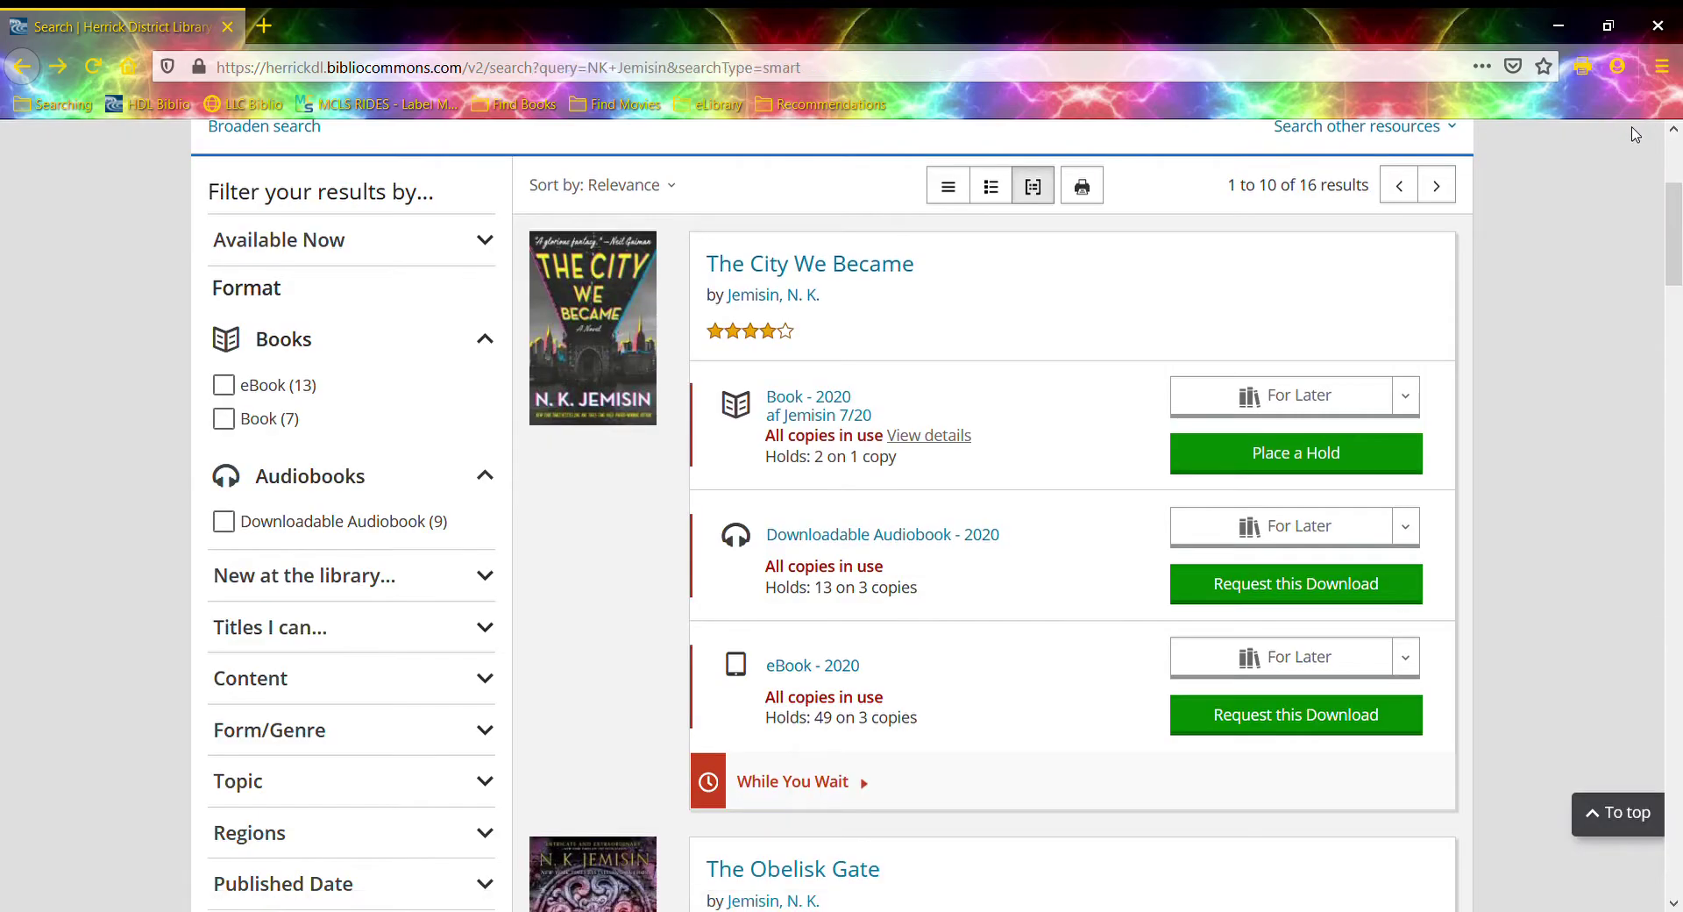
# Place a hold on the 2020 book edition of The City We Became, signing in with the account username and PIN.
pyautogui.click(1296, 462)
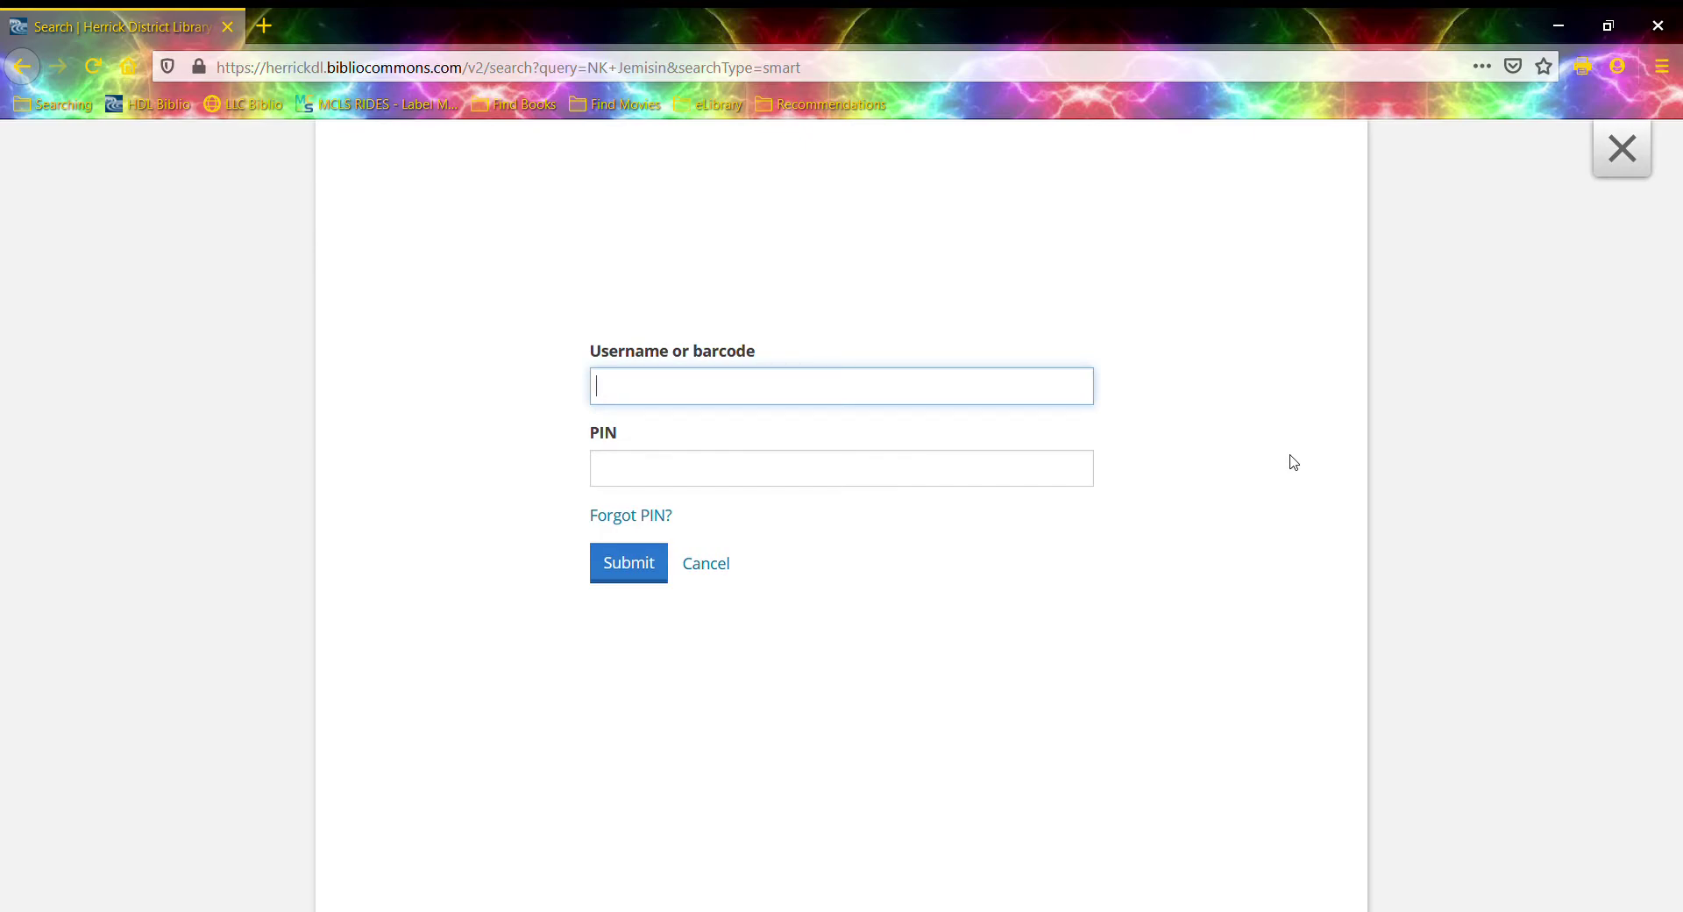
pyautogui.write('accountsetup')
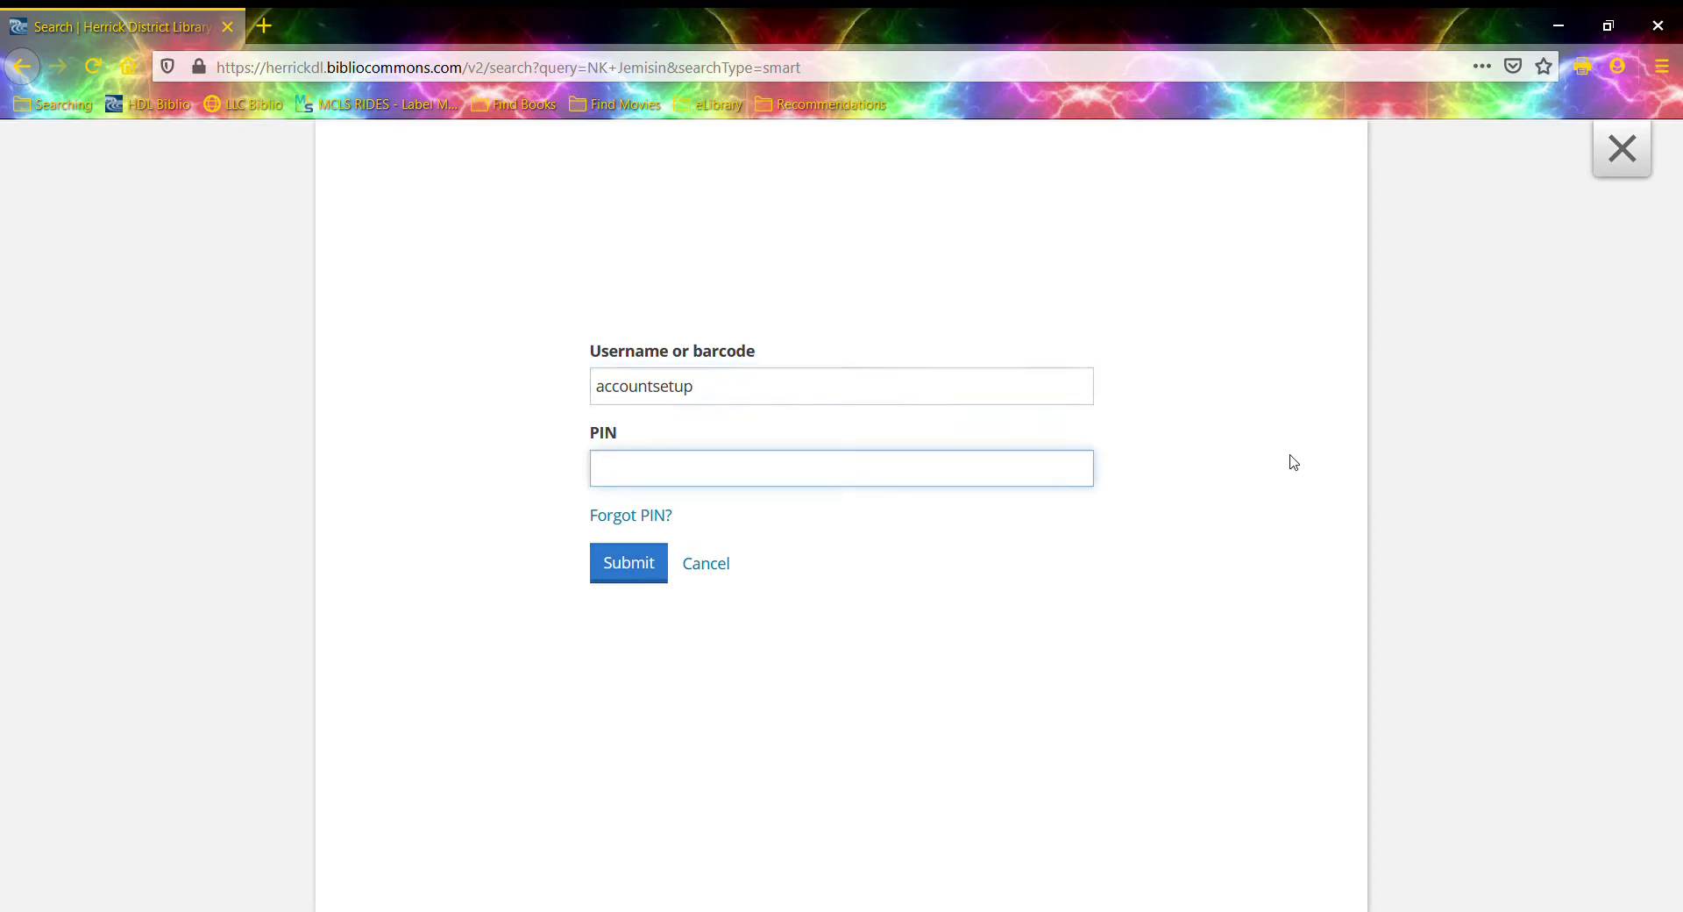
pyautogui.write('****')
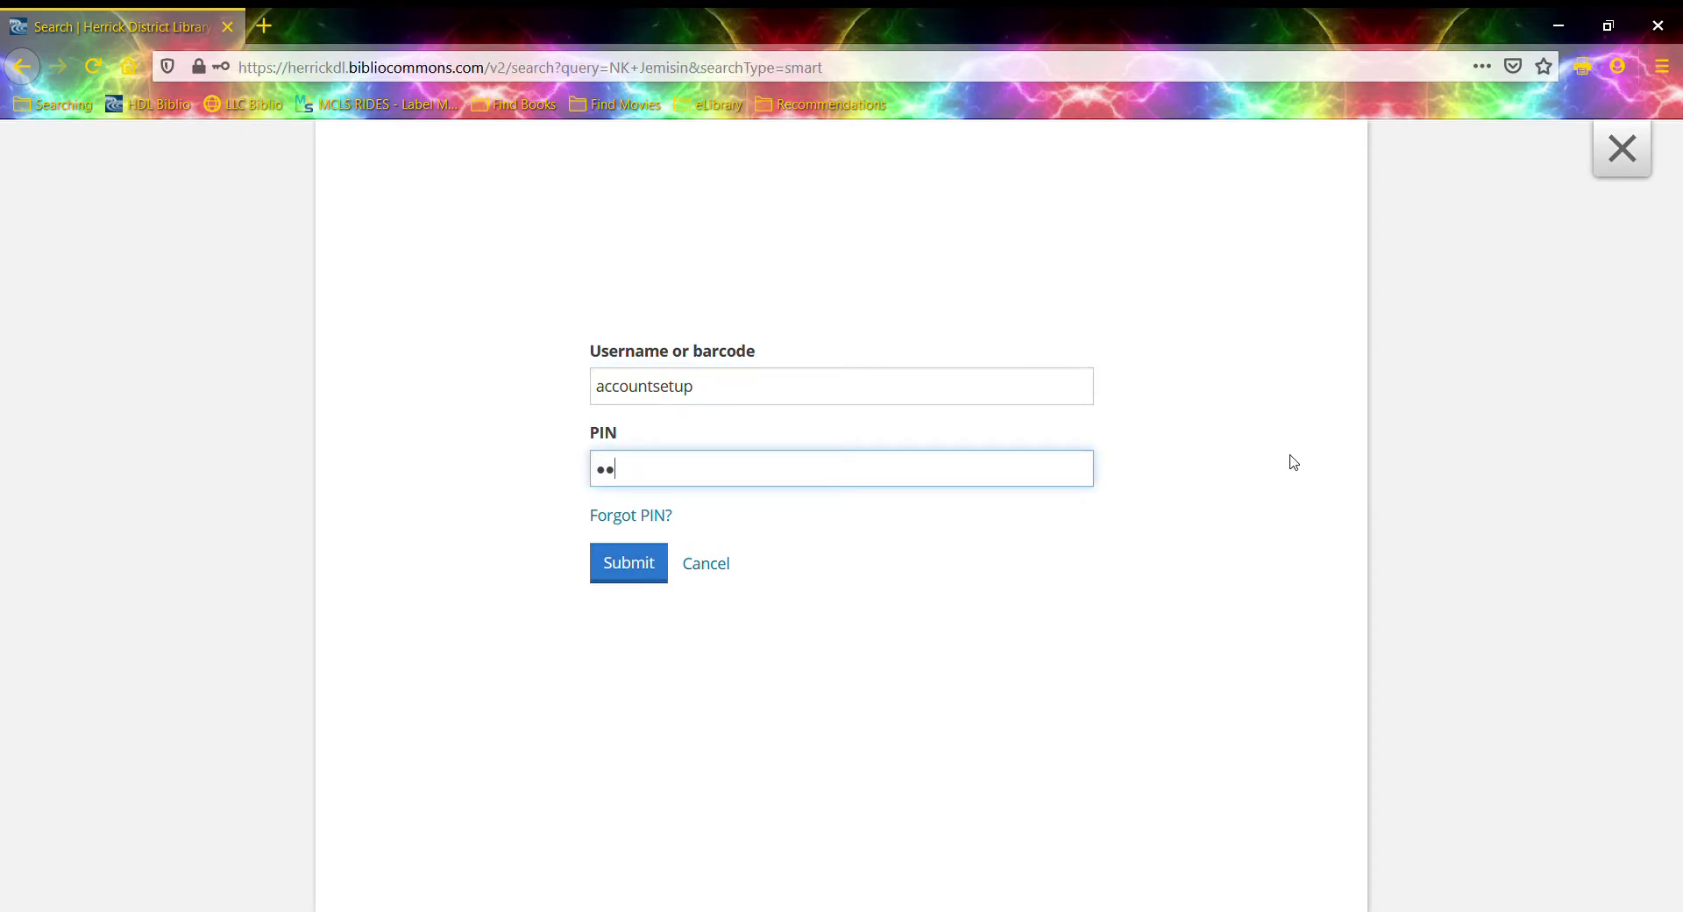
pyautogui.click(631, 564)
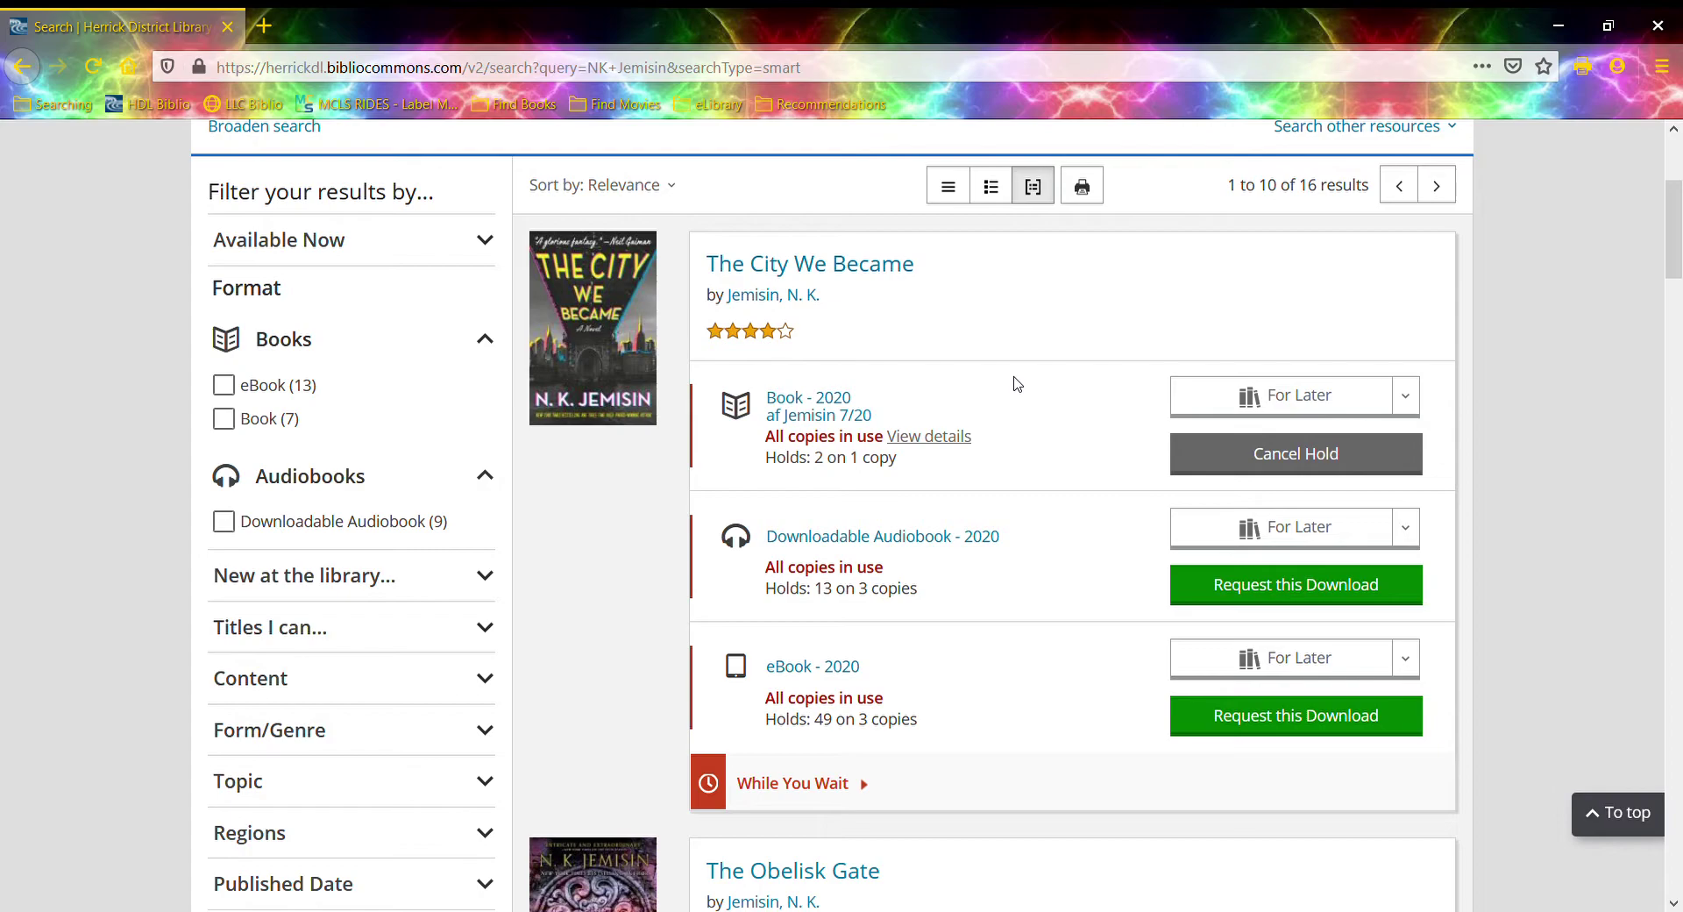
# Replace the catalog search with the suggested query "10 things i hate about you".
pyautogui.scroll(4, 1016, 384)
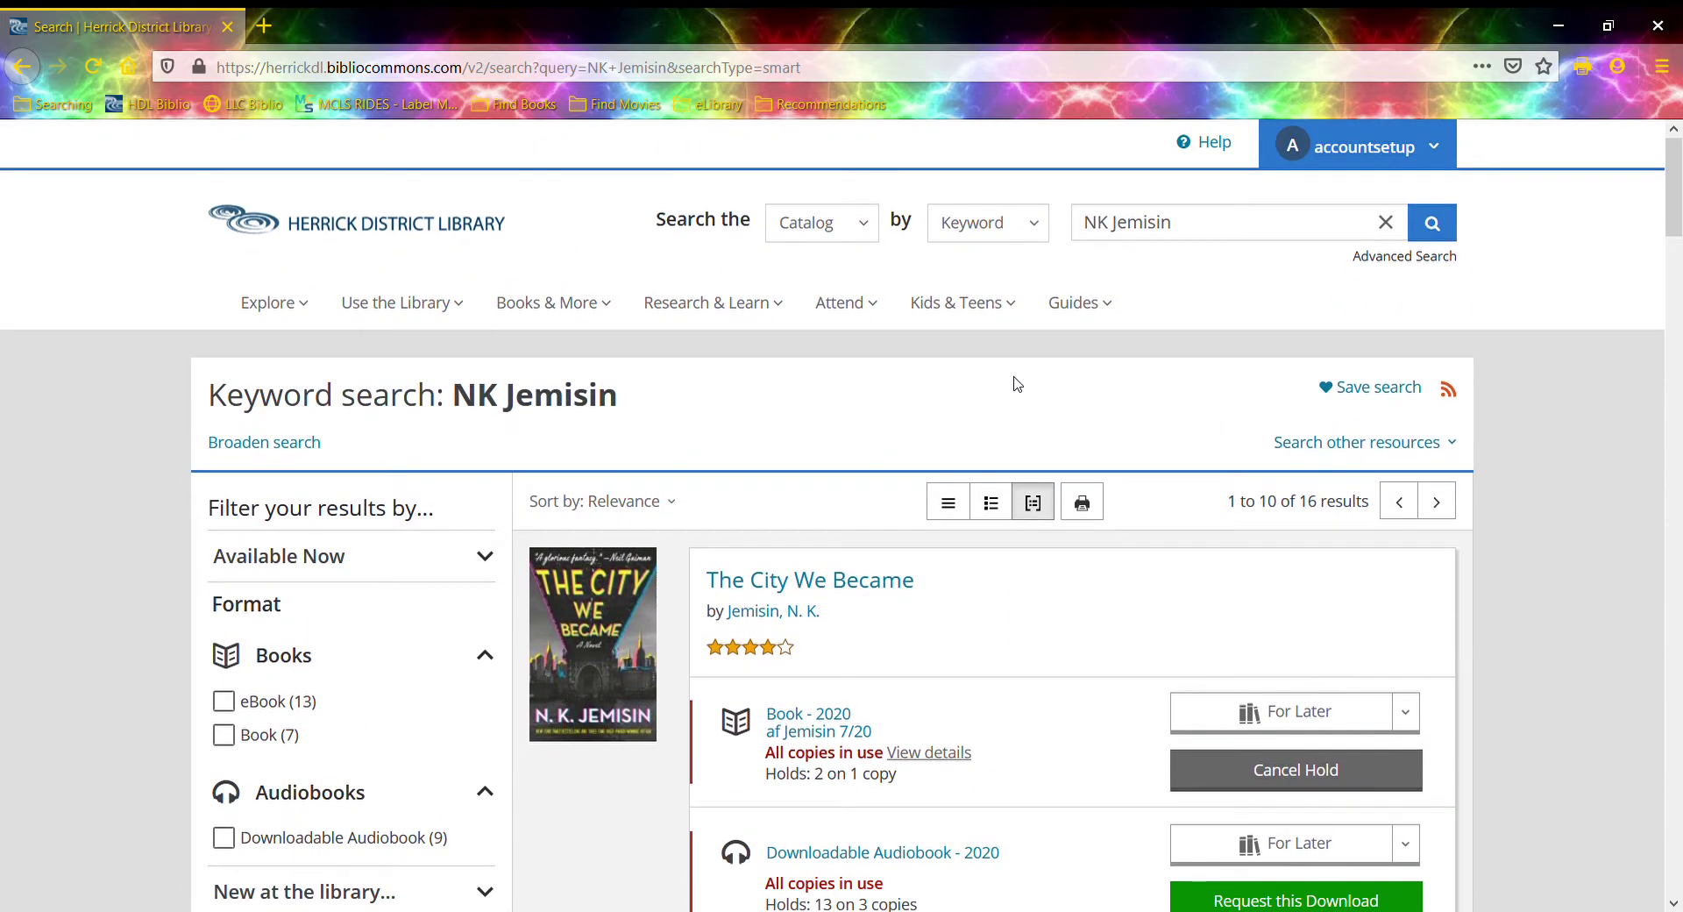
pyautogui.click(1389, 227)
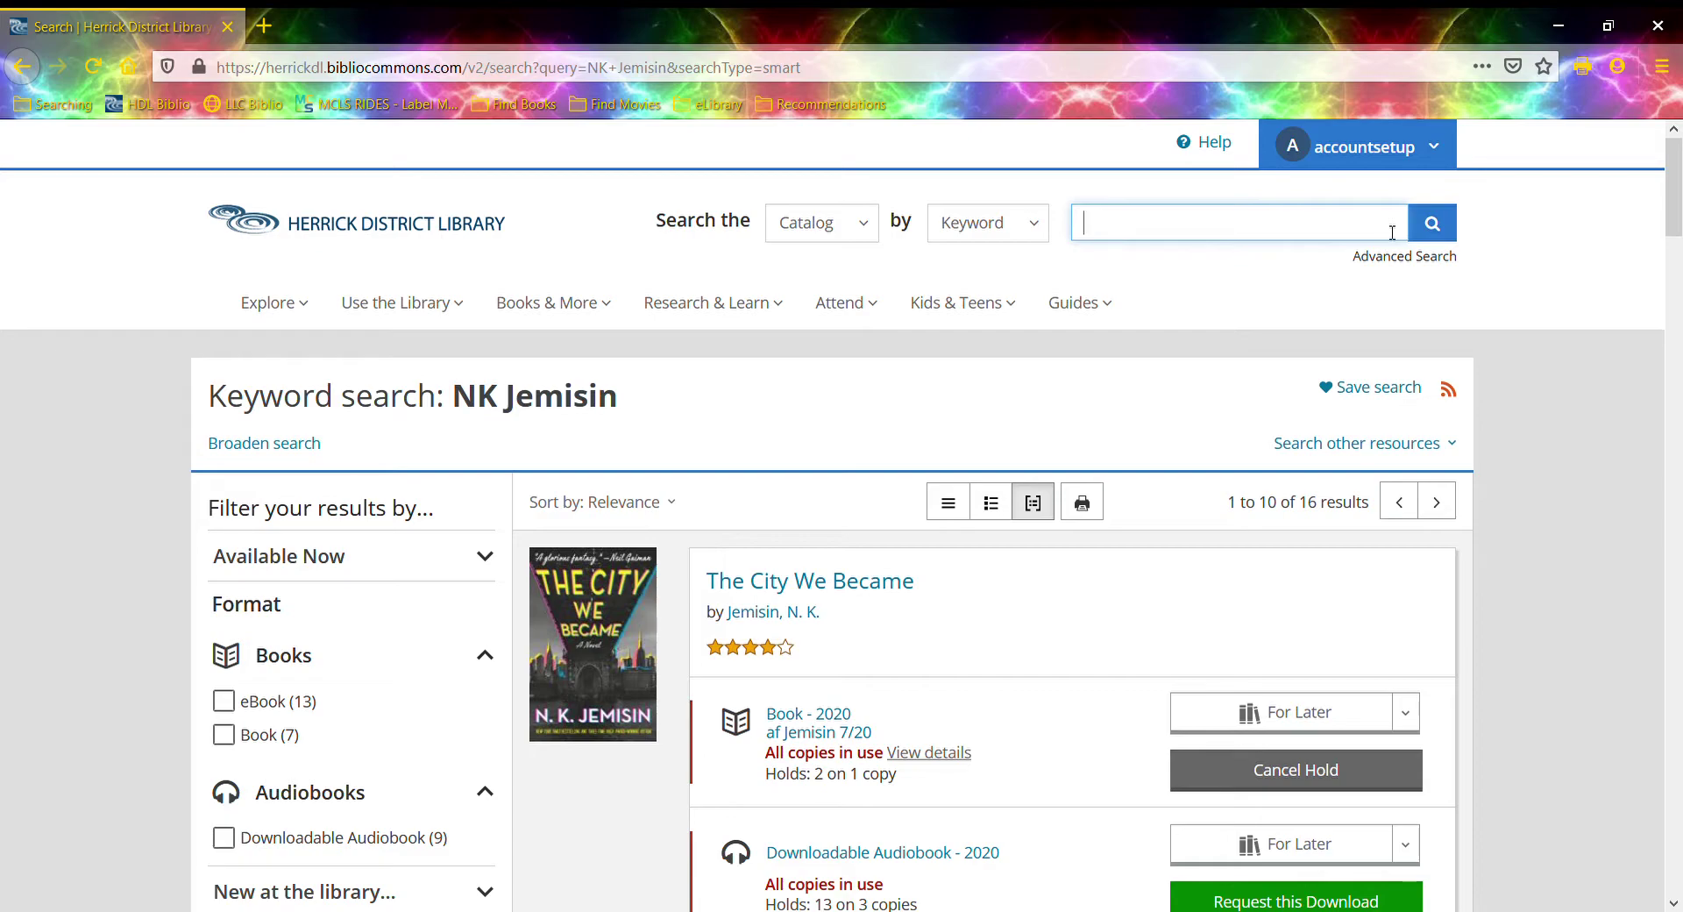
pyautogui.write('10 things')
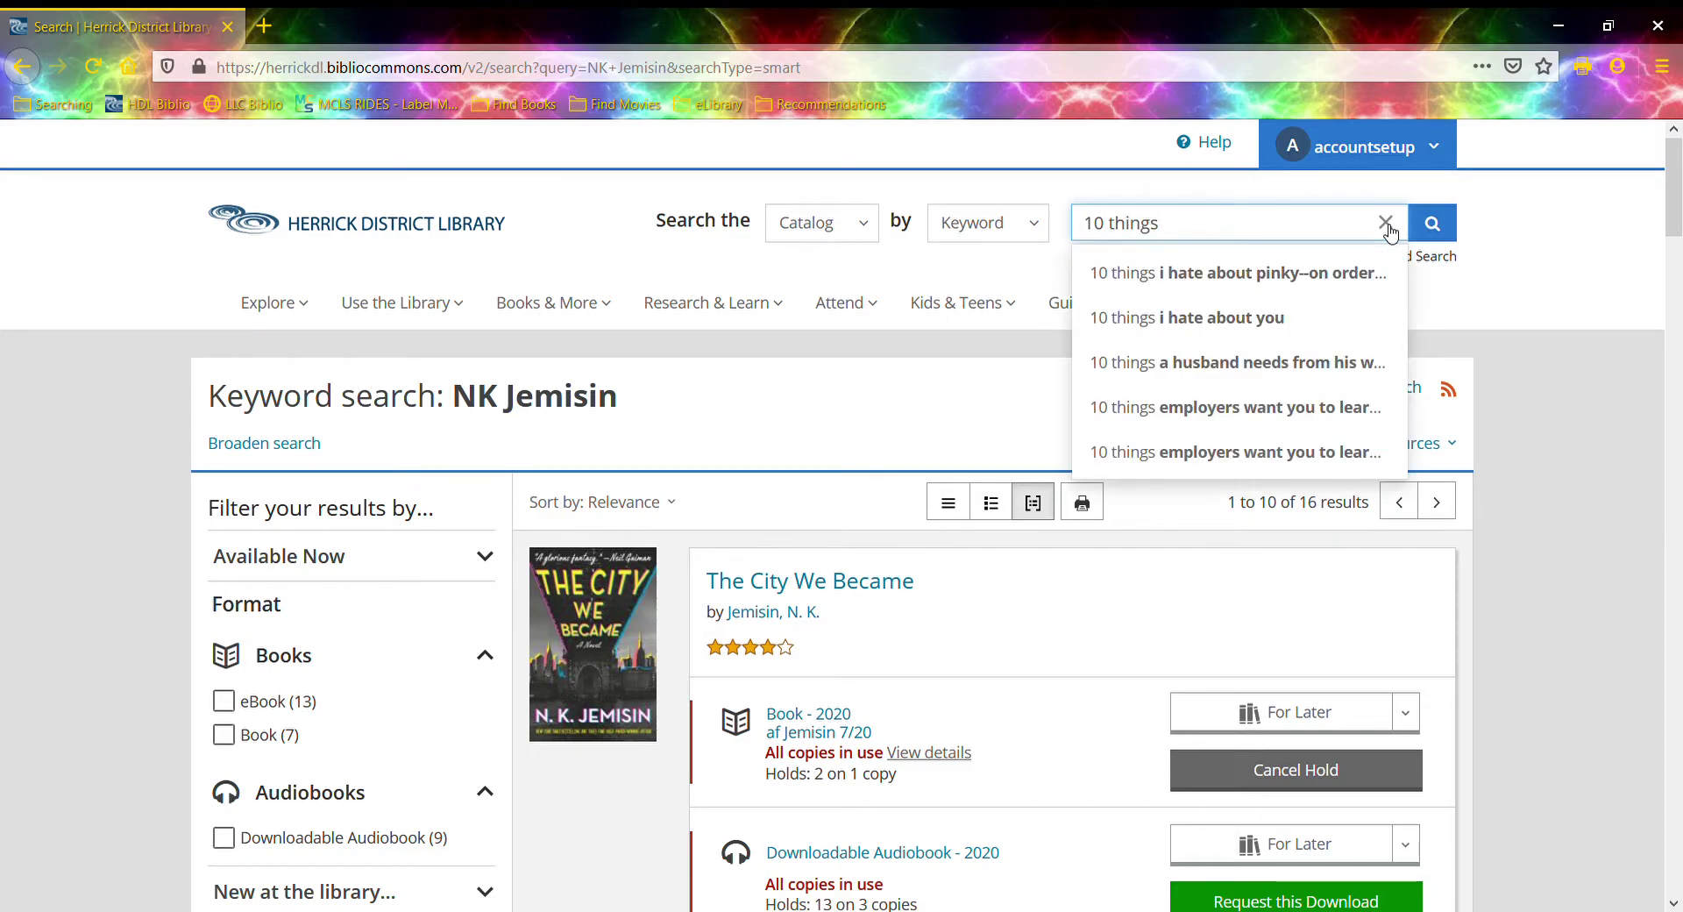
pyautogui.click(1269, 327)
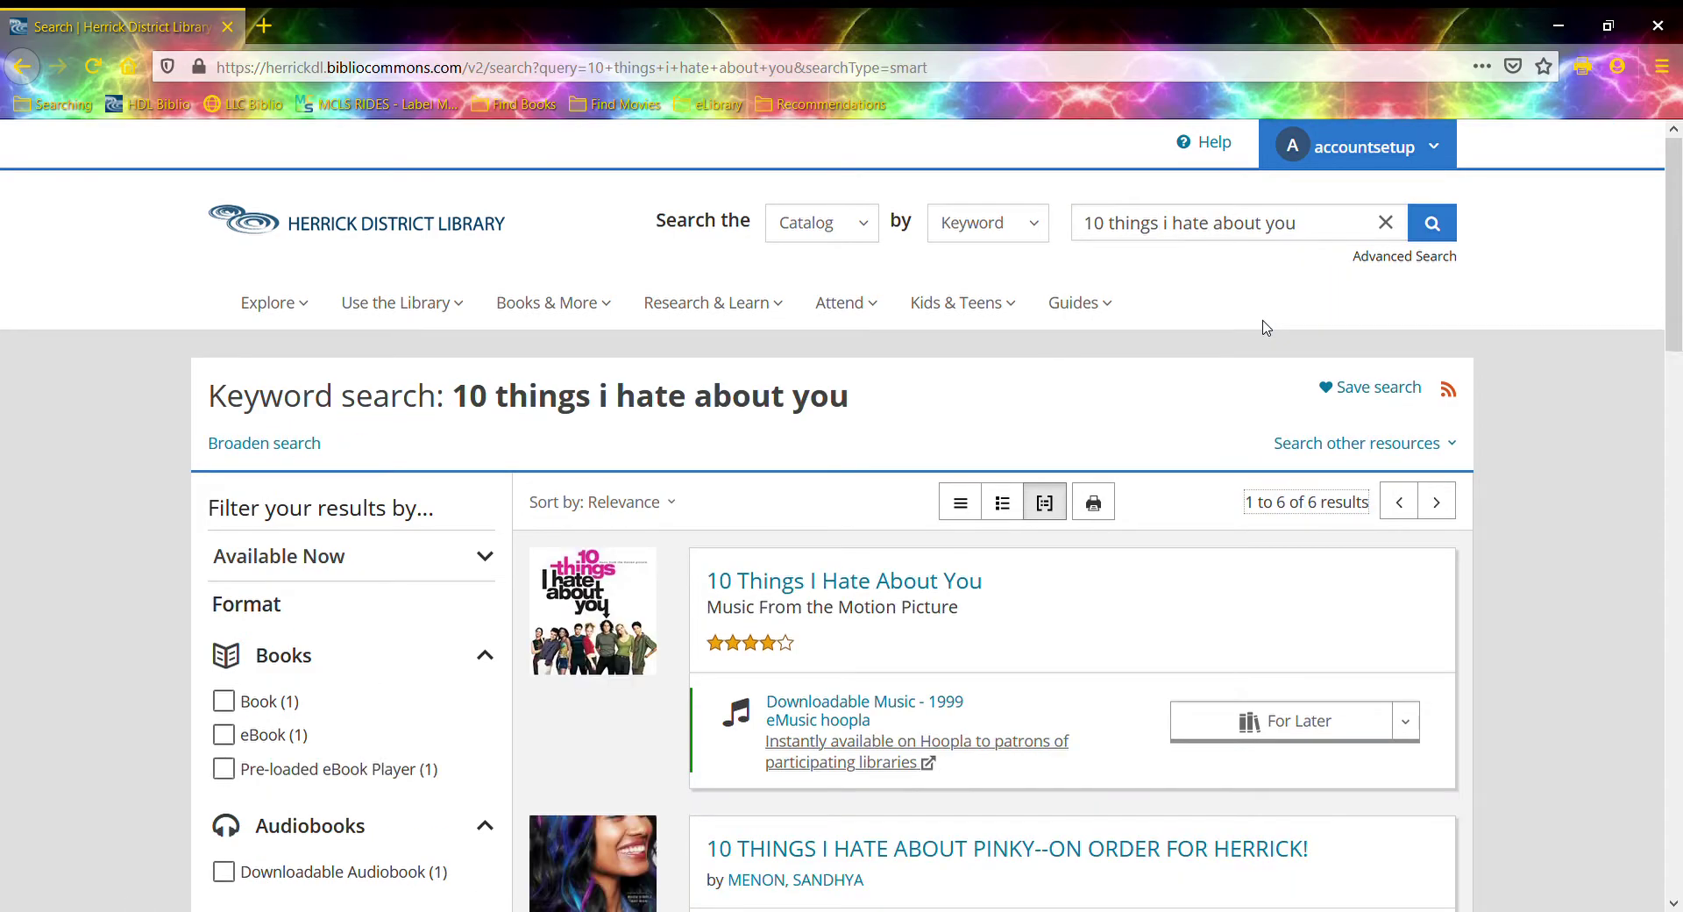
# Look through the results for the movie and rerun the same search in the Lakeland Catalog.
pyautogui.scroll(-3, 1266, 327)
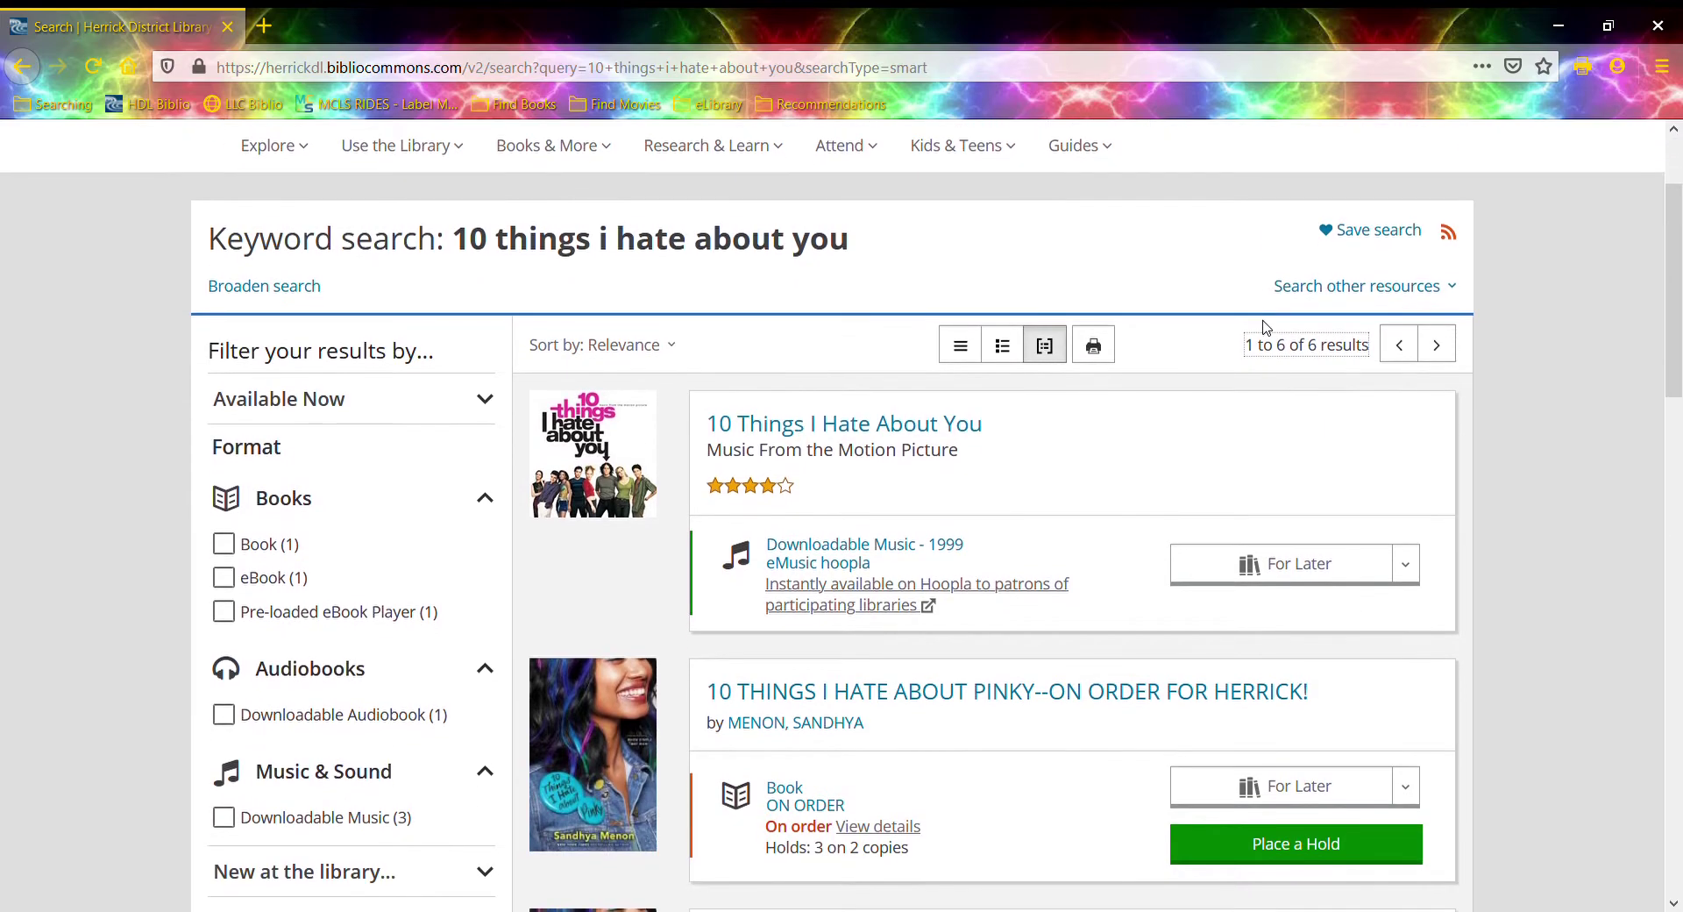
pyautogui.scroll(-5, 1265, 327)
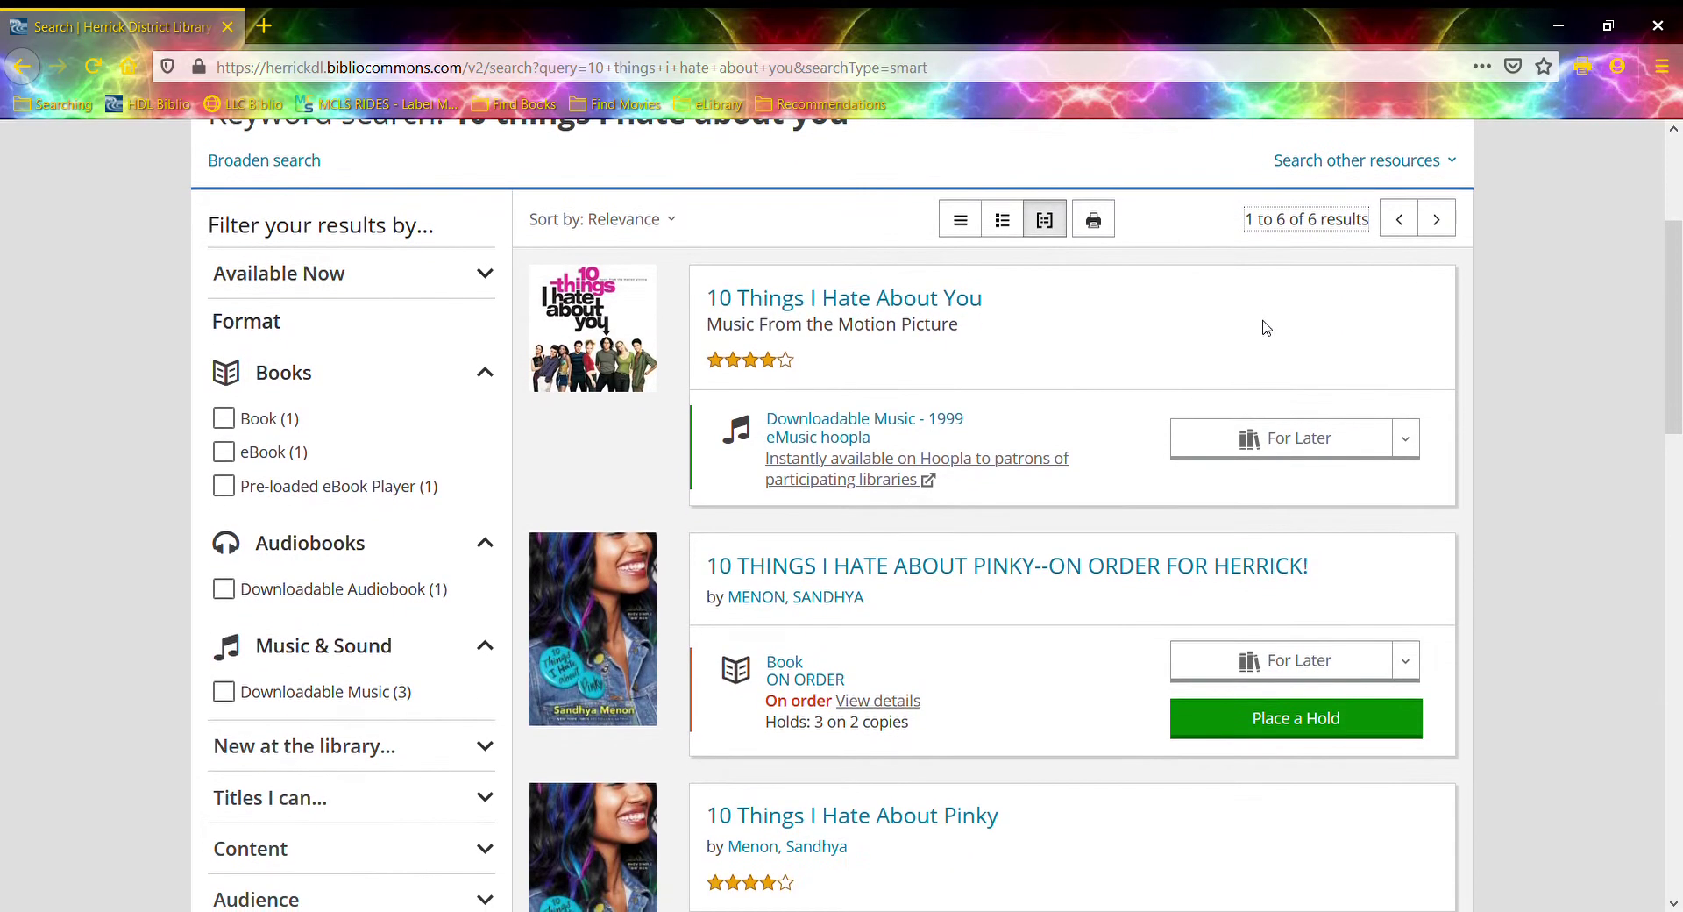
pyautogui.scroll(-9, 1265, 327)
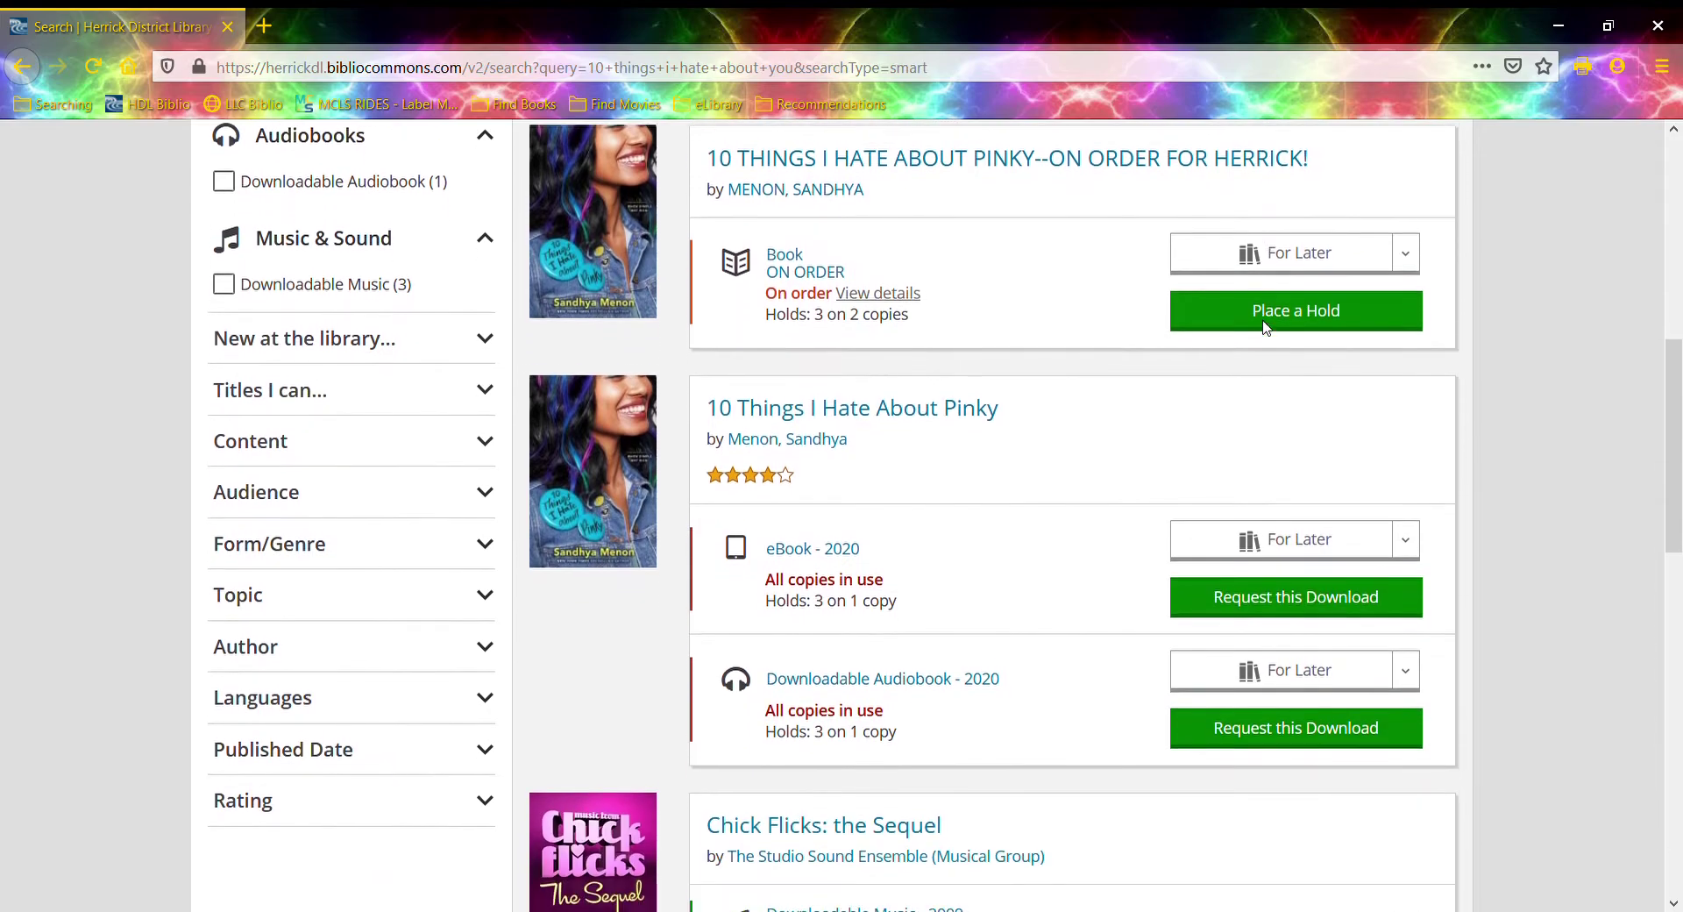
pyautogui.scroll(13, 1268, 328)
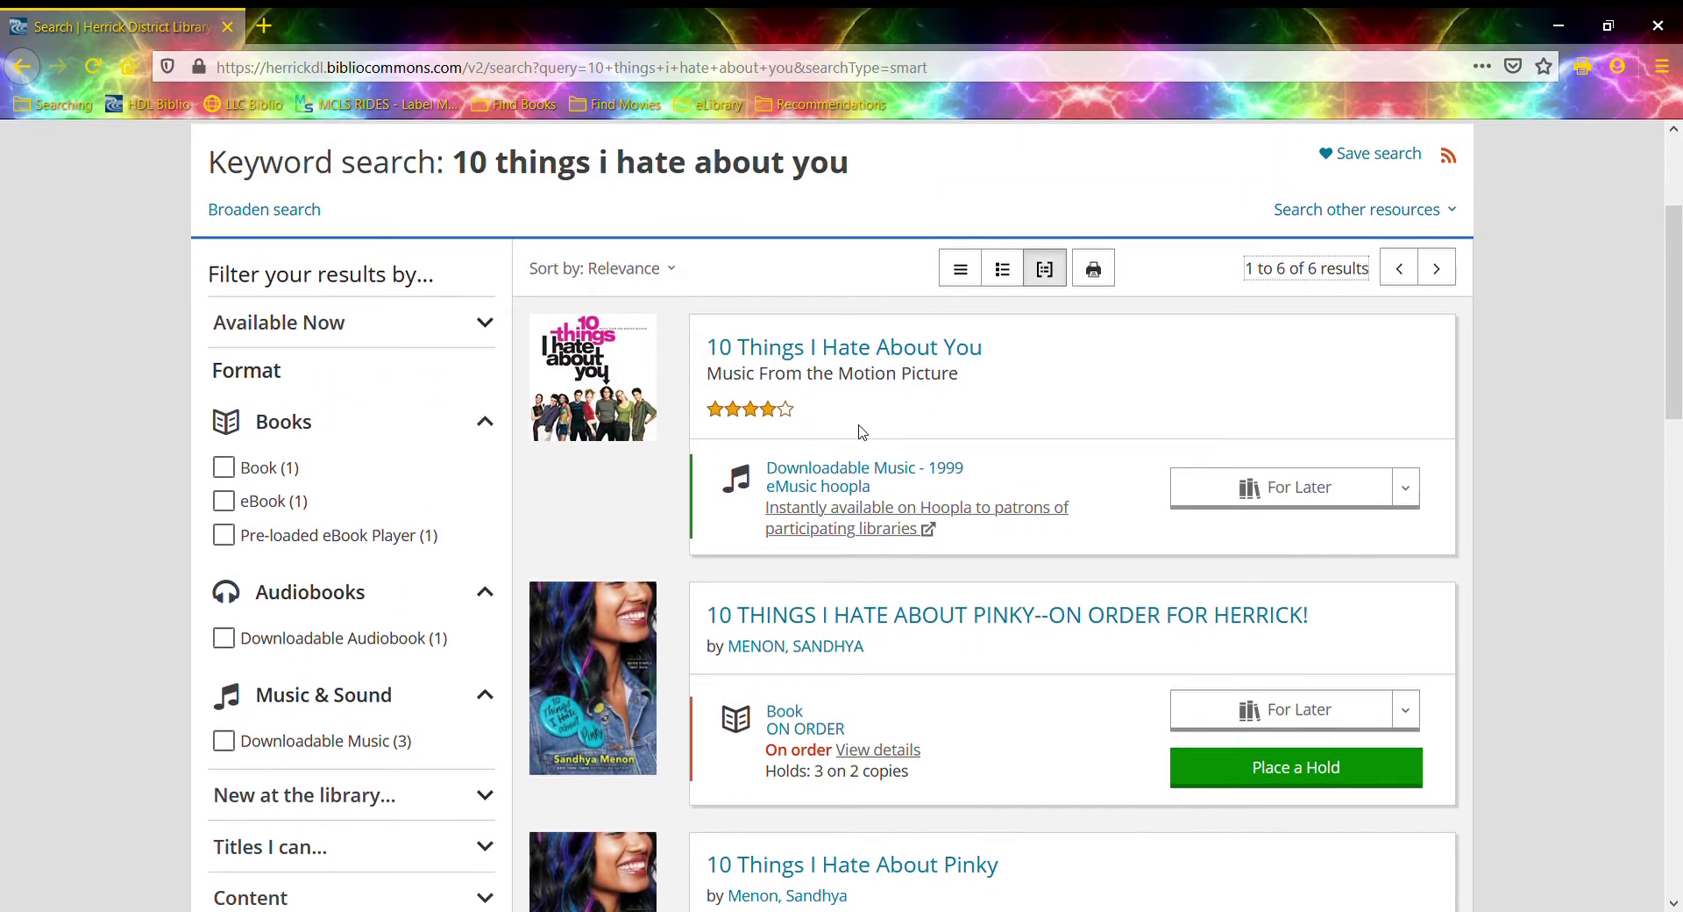
pyautogui.scroll(3, 858, 432)
pyautogui.scroll(3, 860, 432)
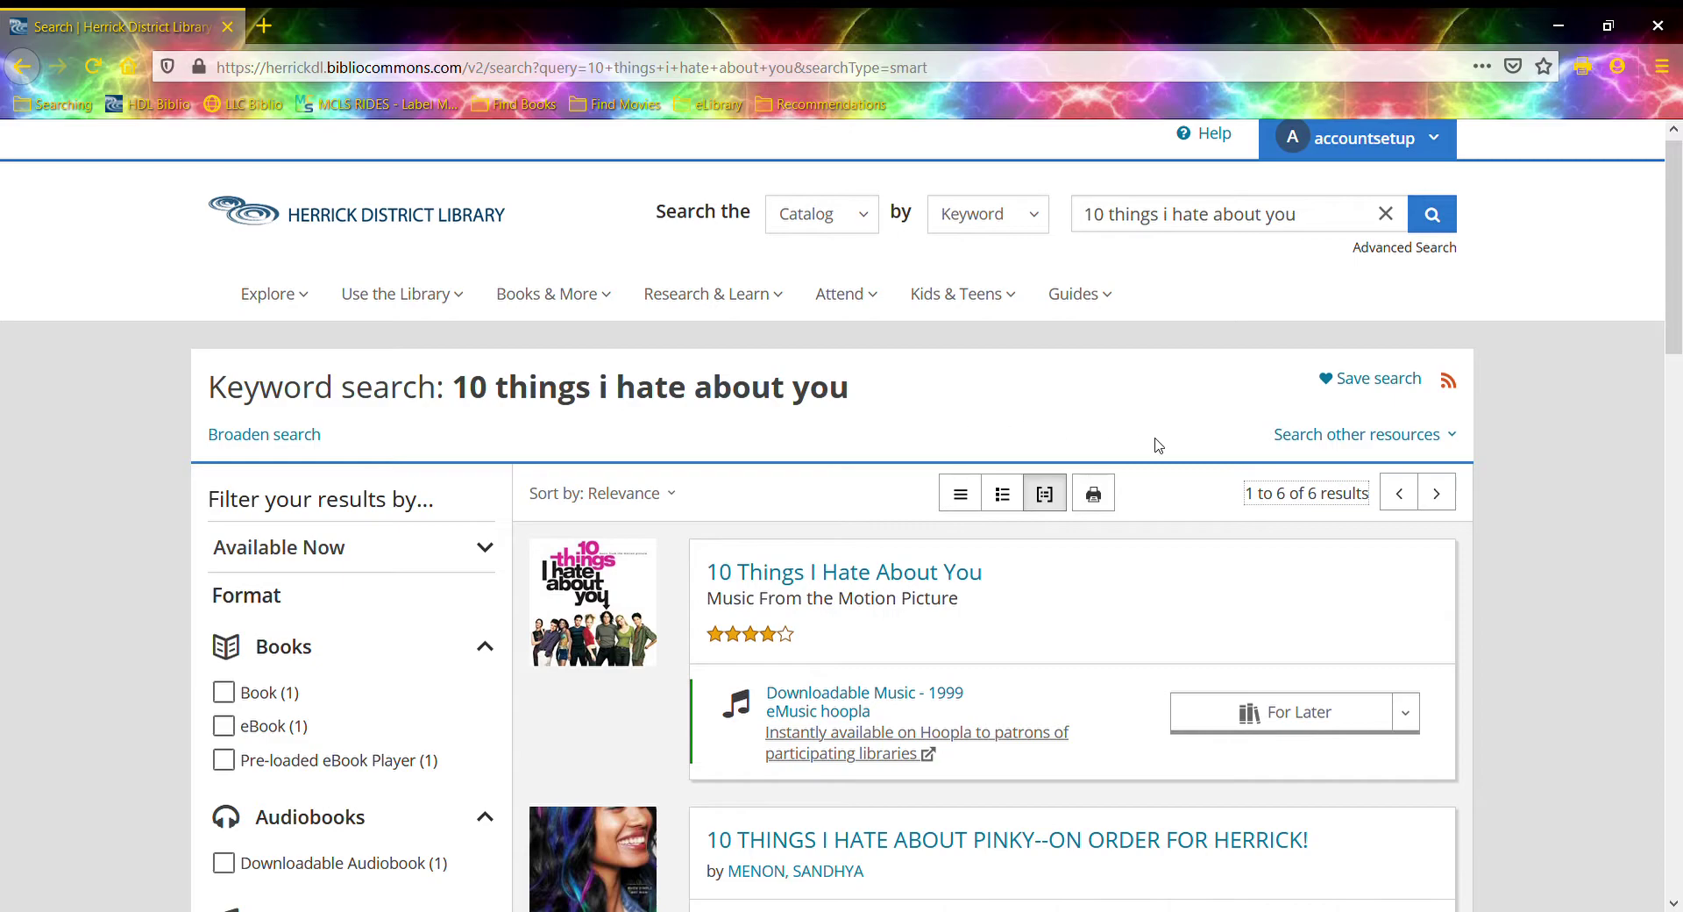
pyautogui.click(1329, 442)
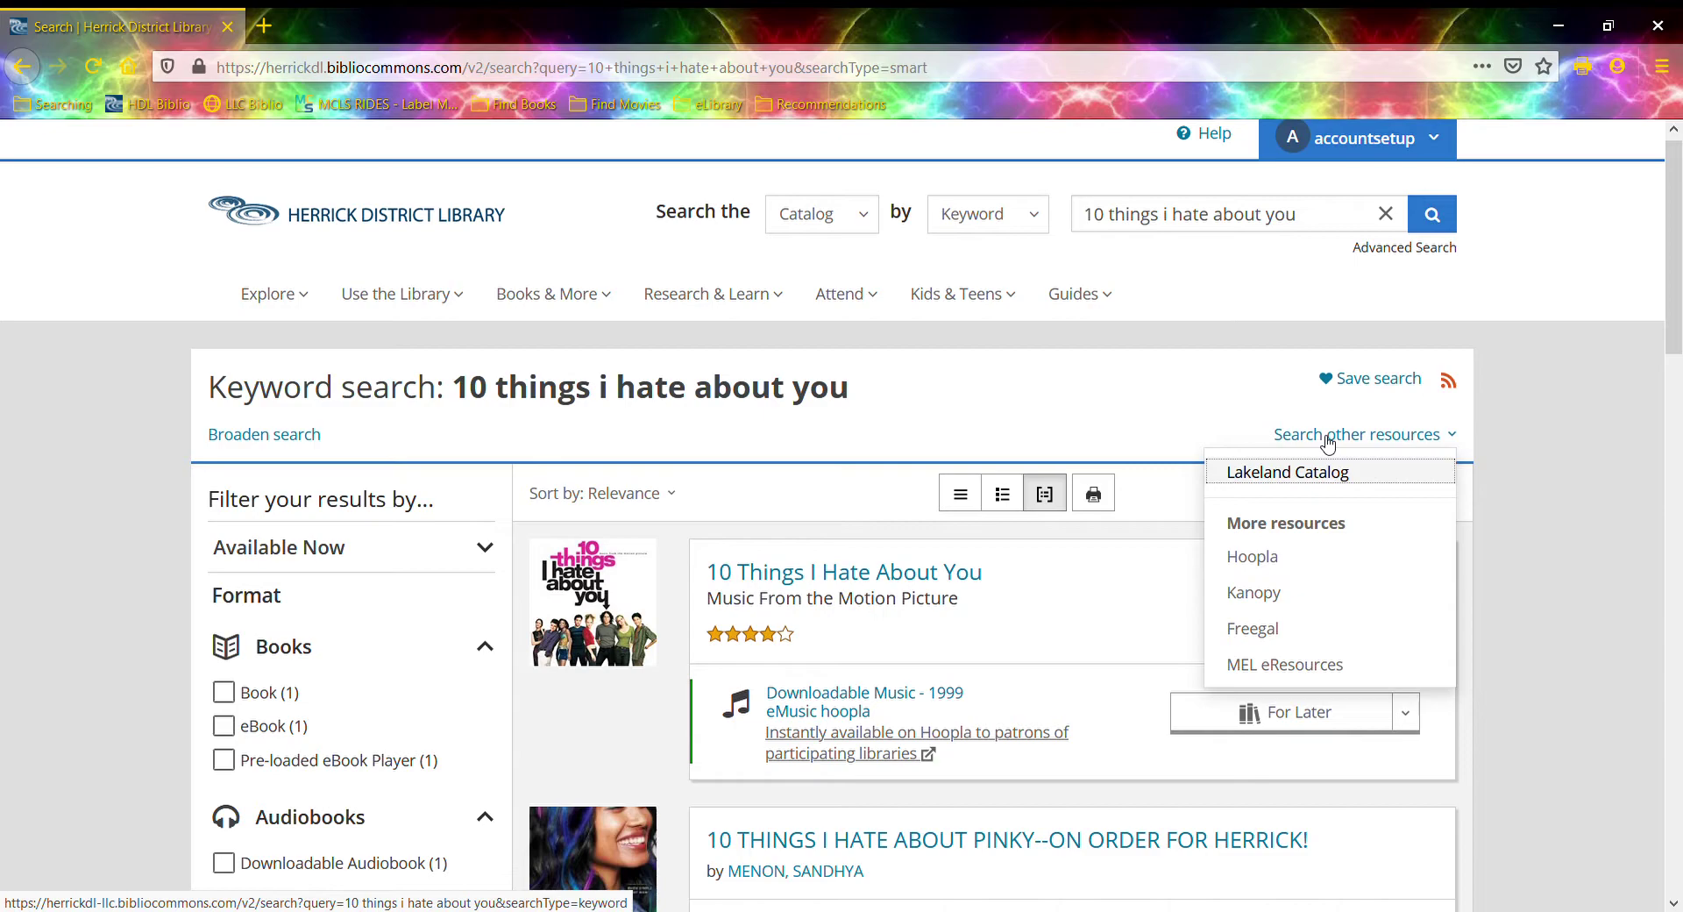
pyautogui.click(1260, 487)
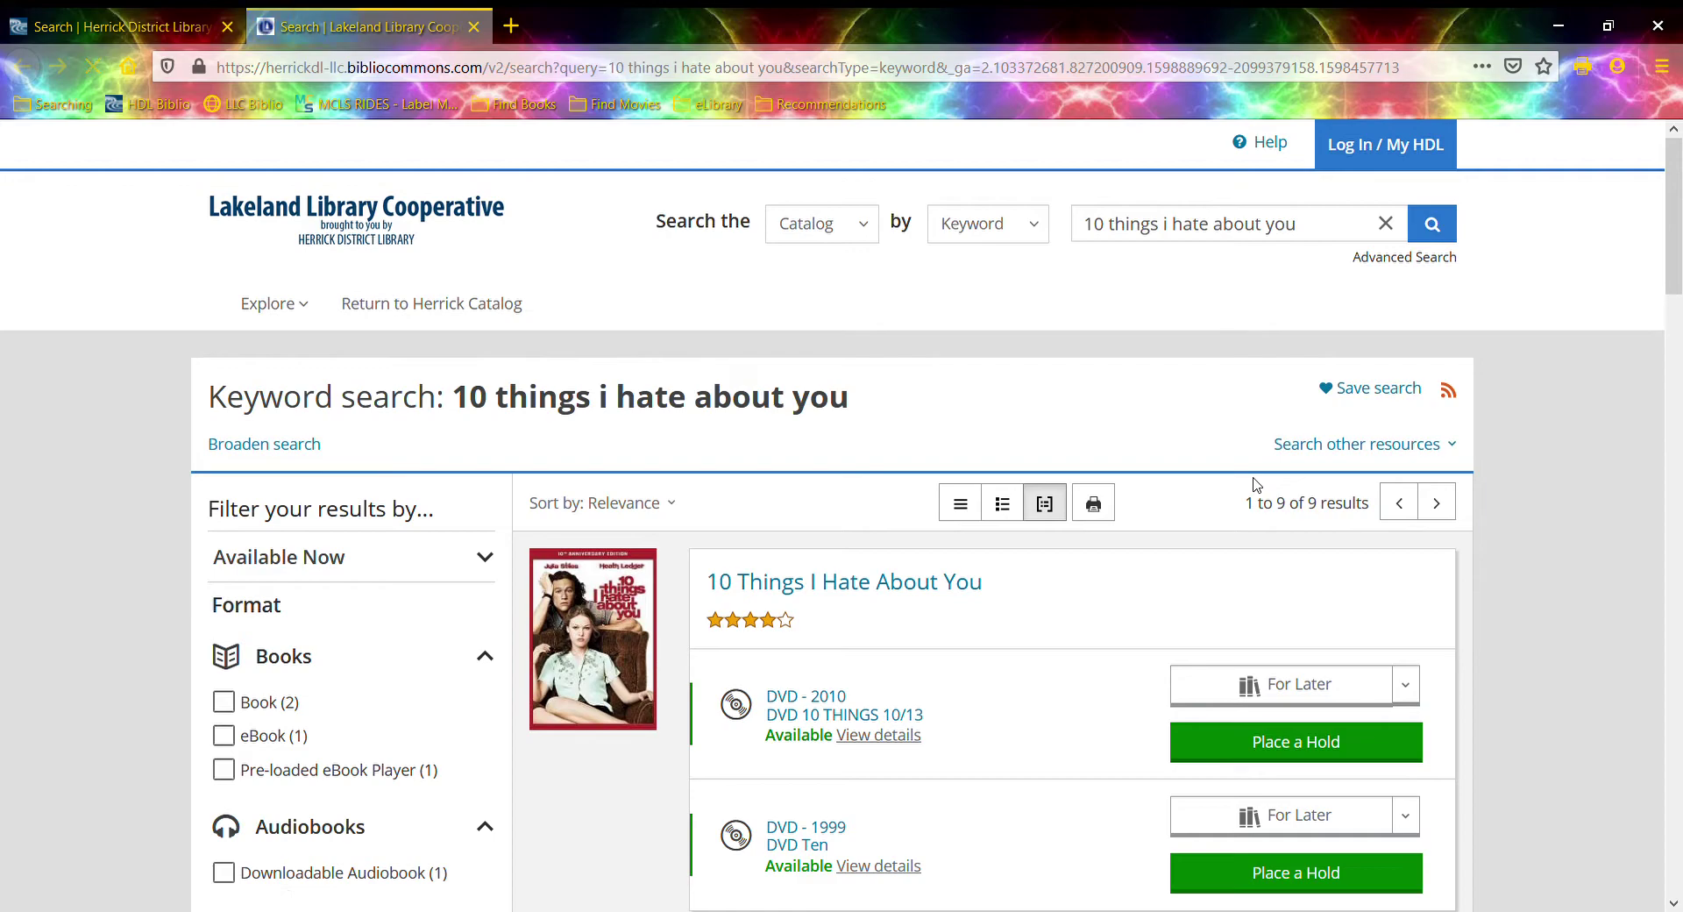
# Check which libraries hold copies of the 1999 DVD of 10 Things I Hate About You.
pyautogui.scroll(-2, 1257, 485)
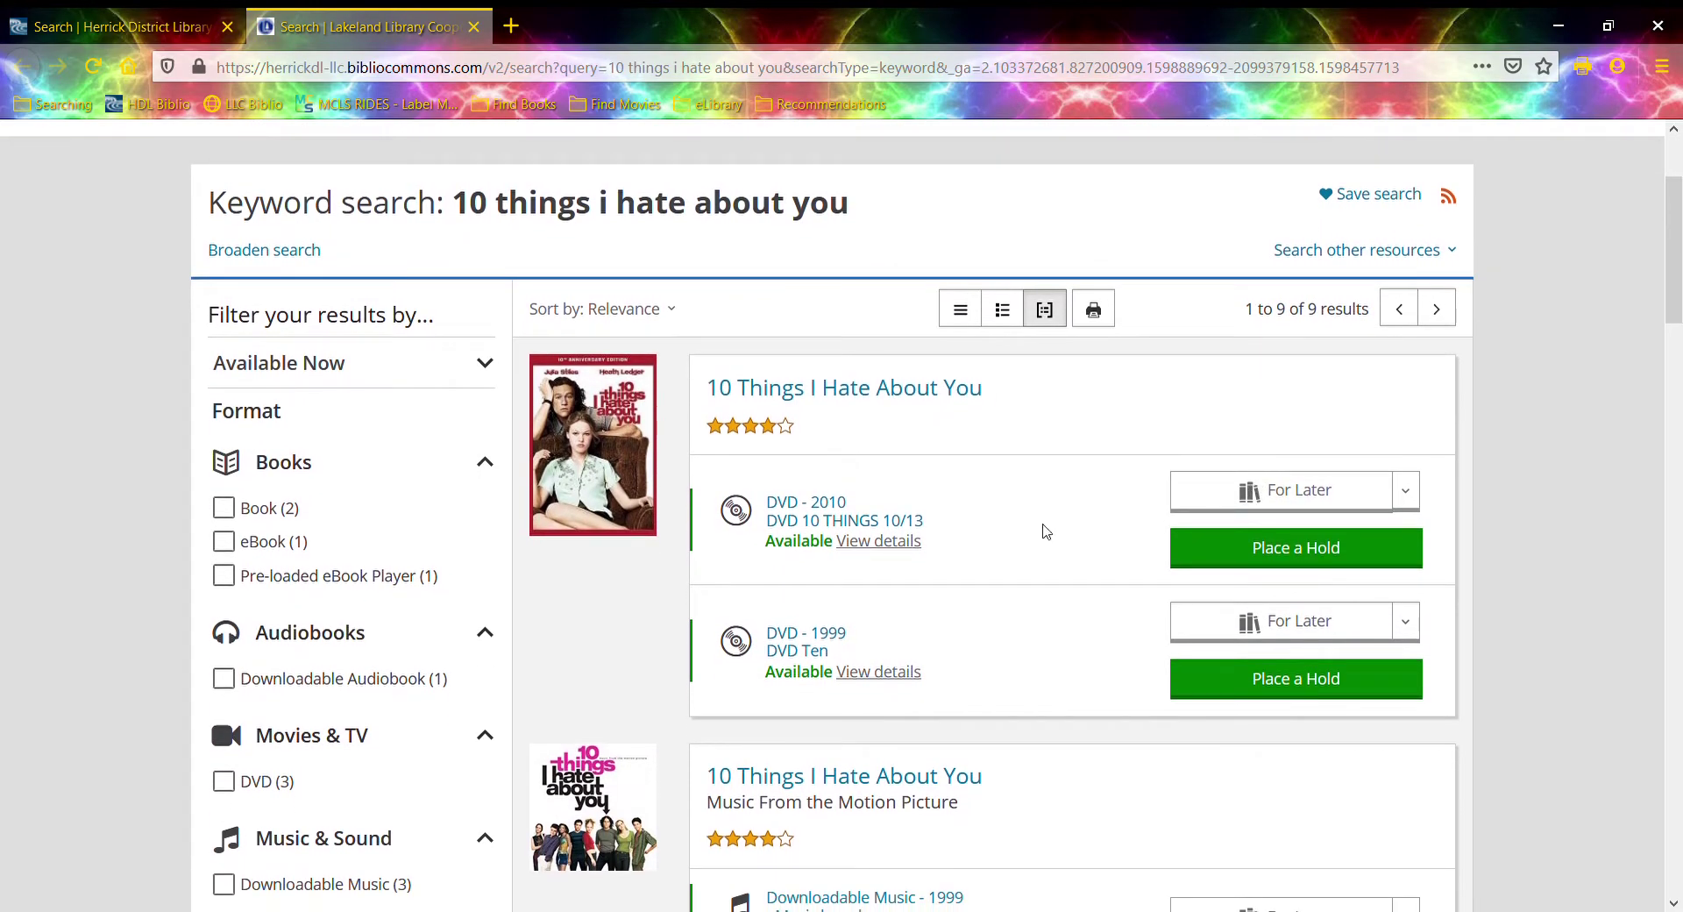
pyautogui.click(876, 677)
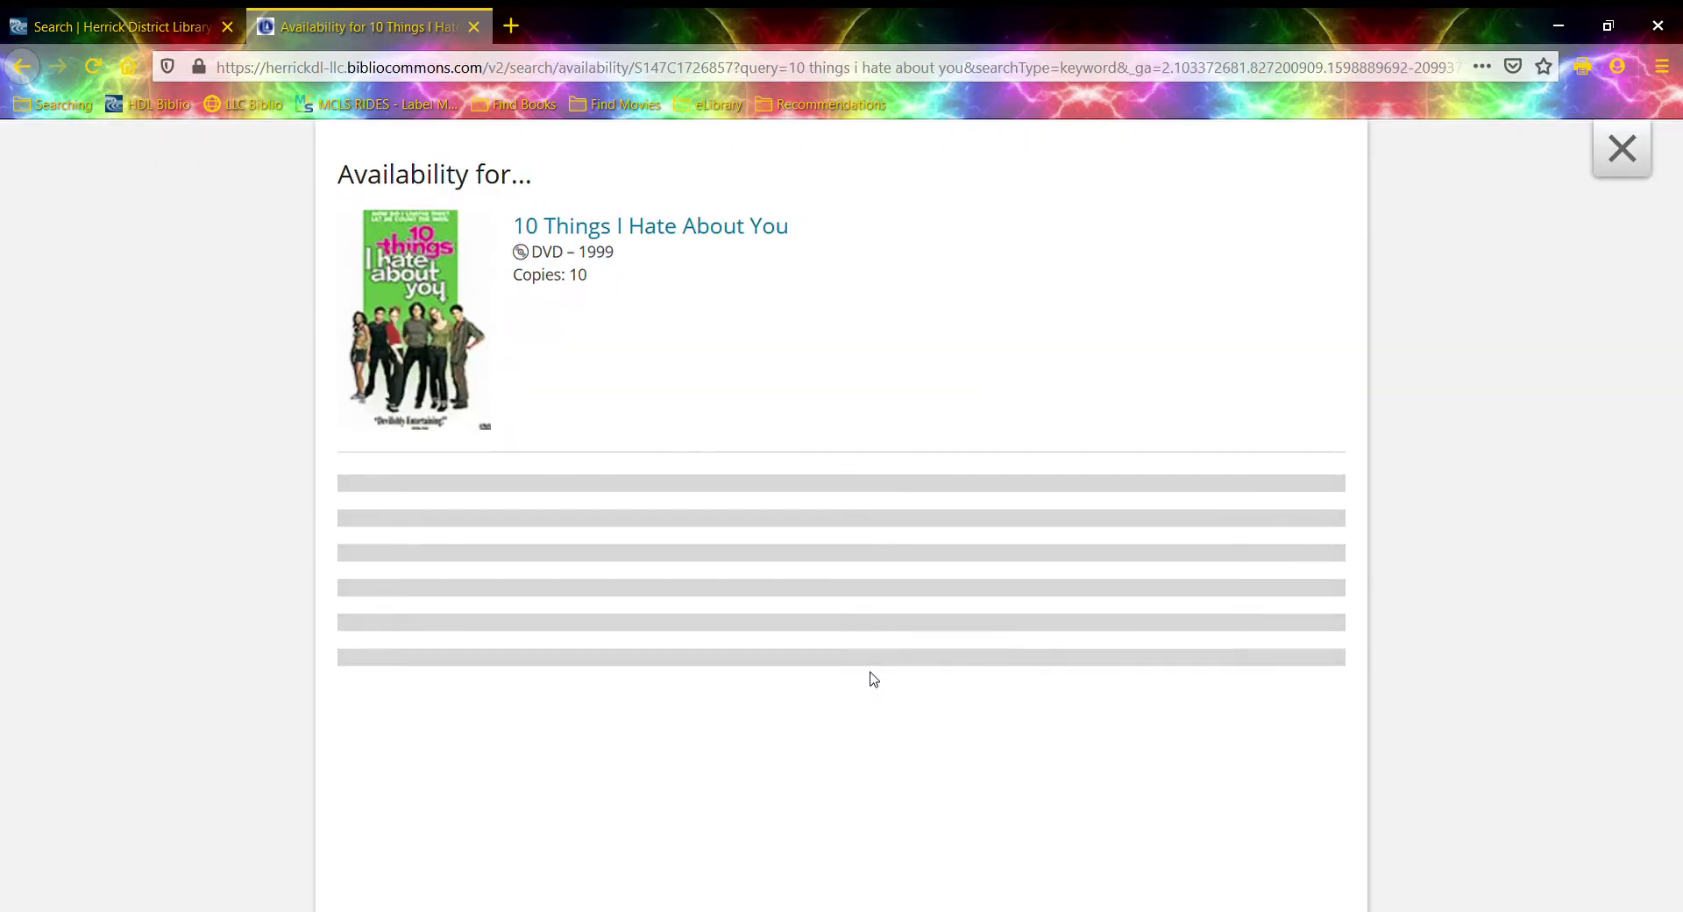
pyautogui.scroll(-3, 873, 678)
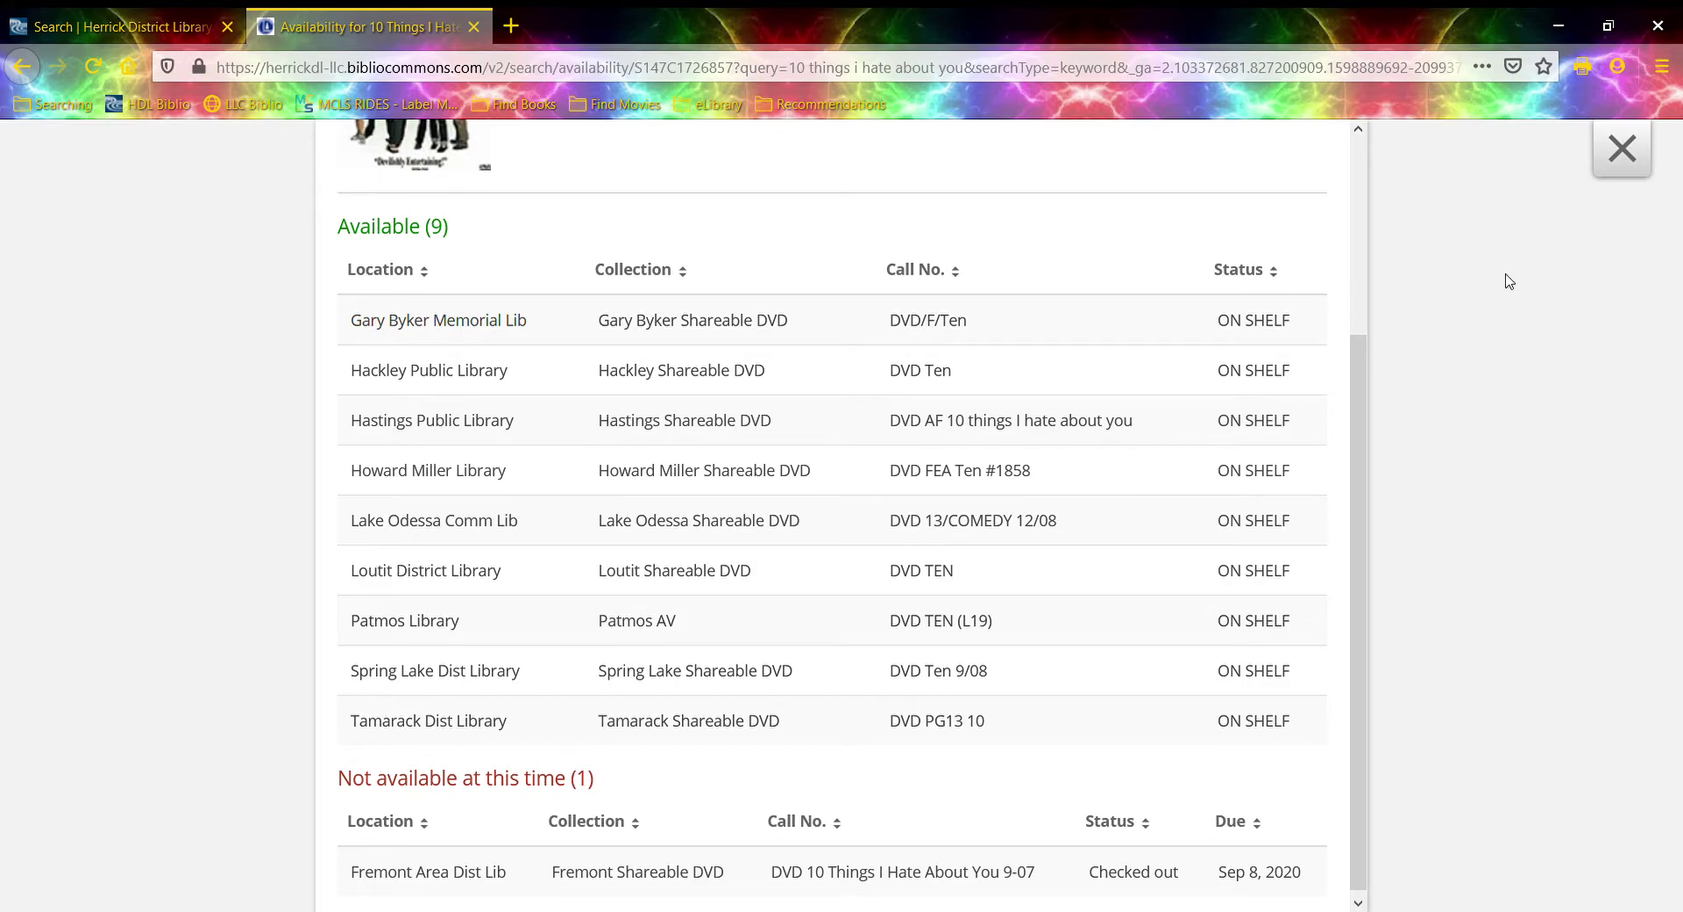
pyautogui.click(1622, 144)
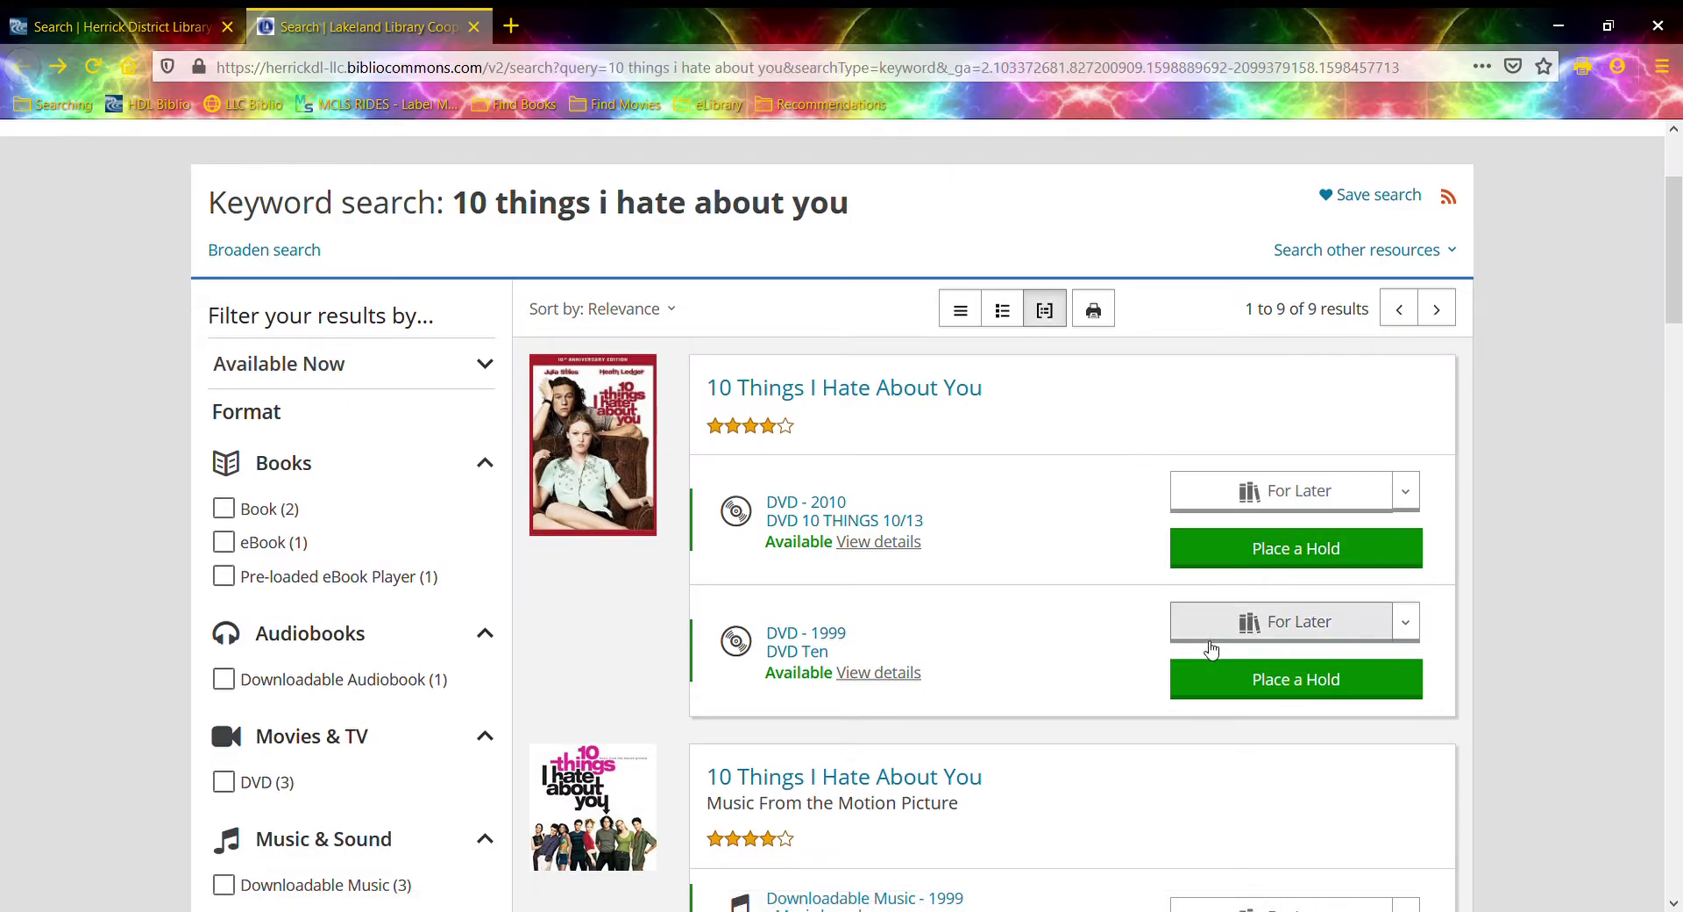
# Place a hold on the 1999 DVD of 10 Things I Hate About You.
pyautogui.click(1246, 686)
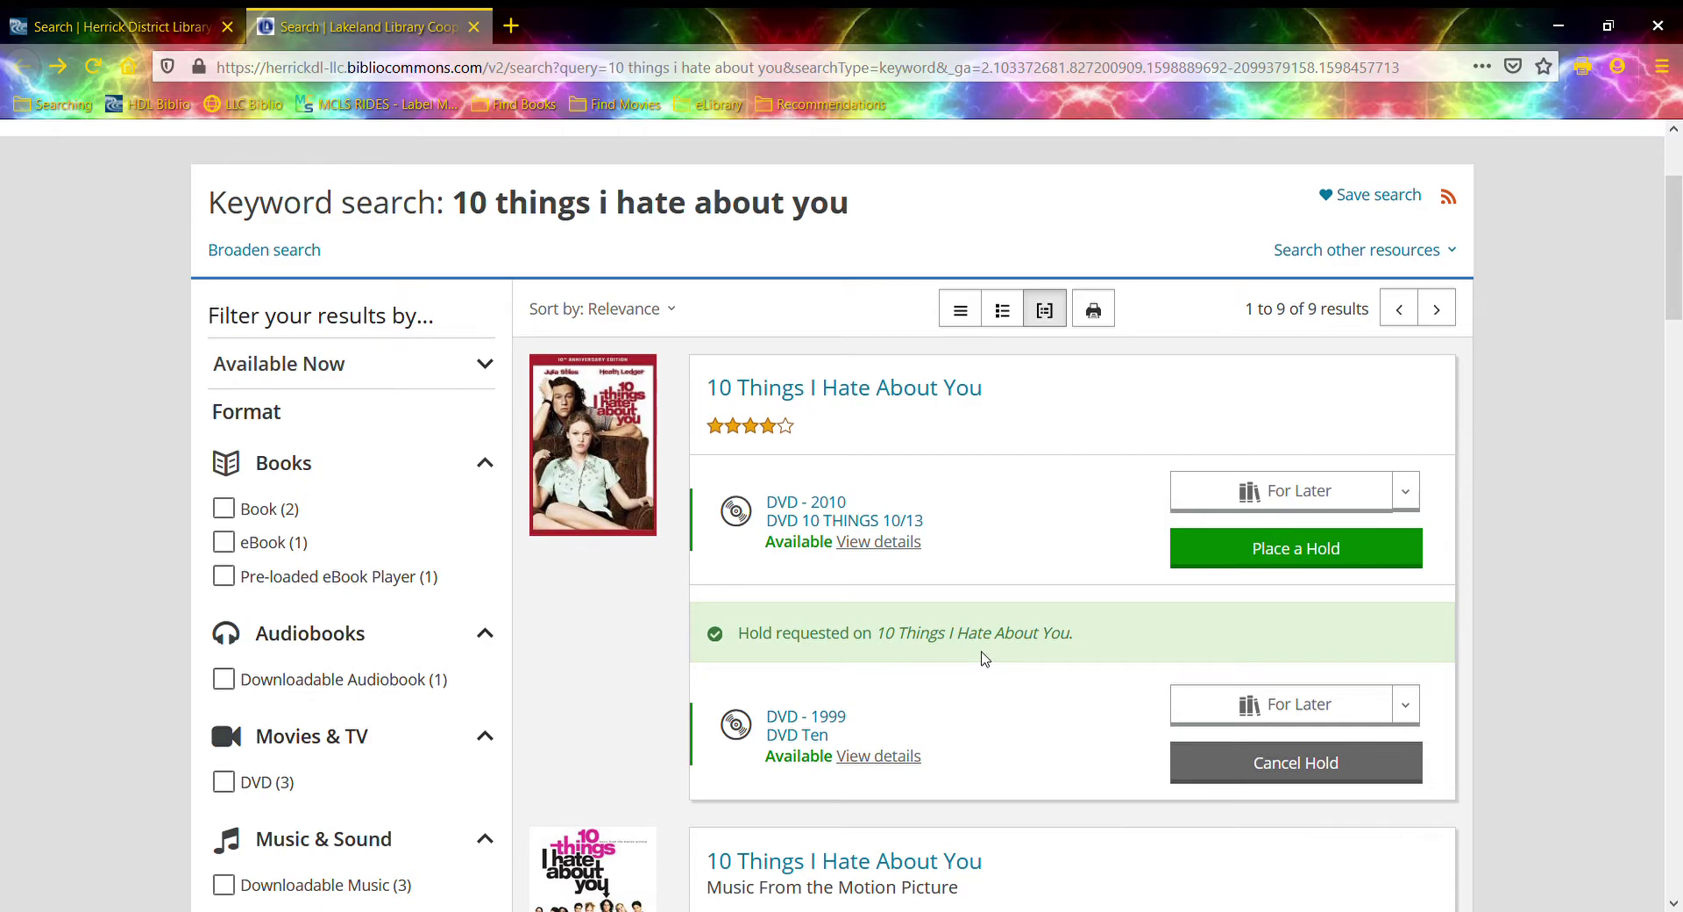
pyautogui.scroll(2, 984, 658)
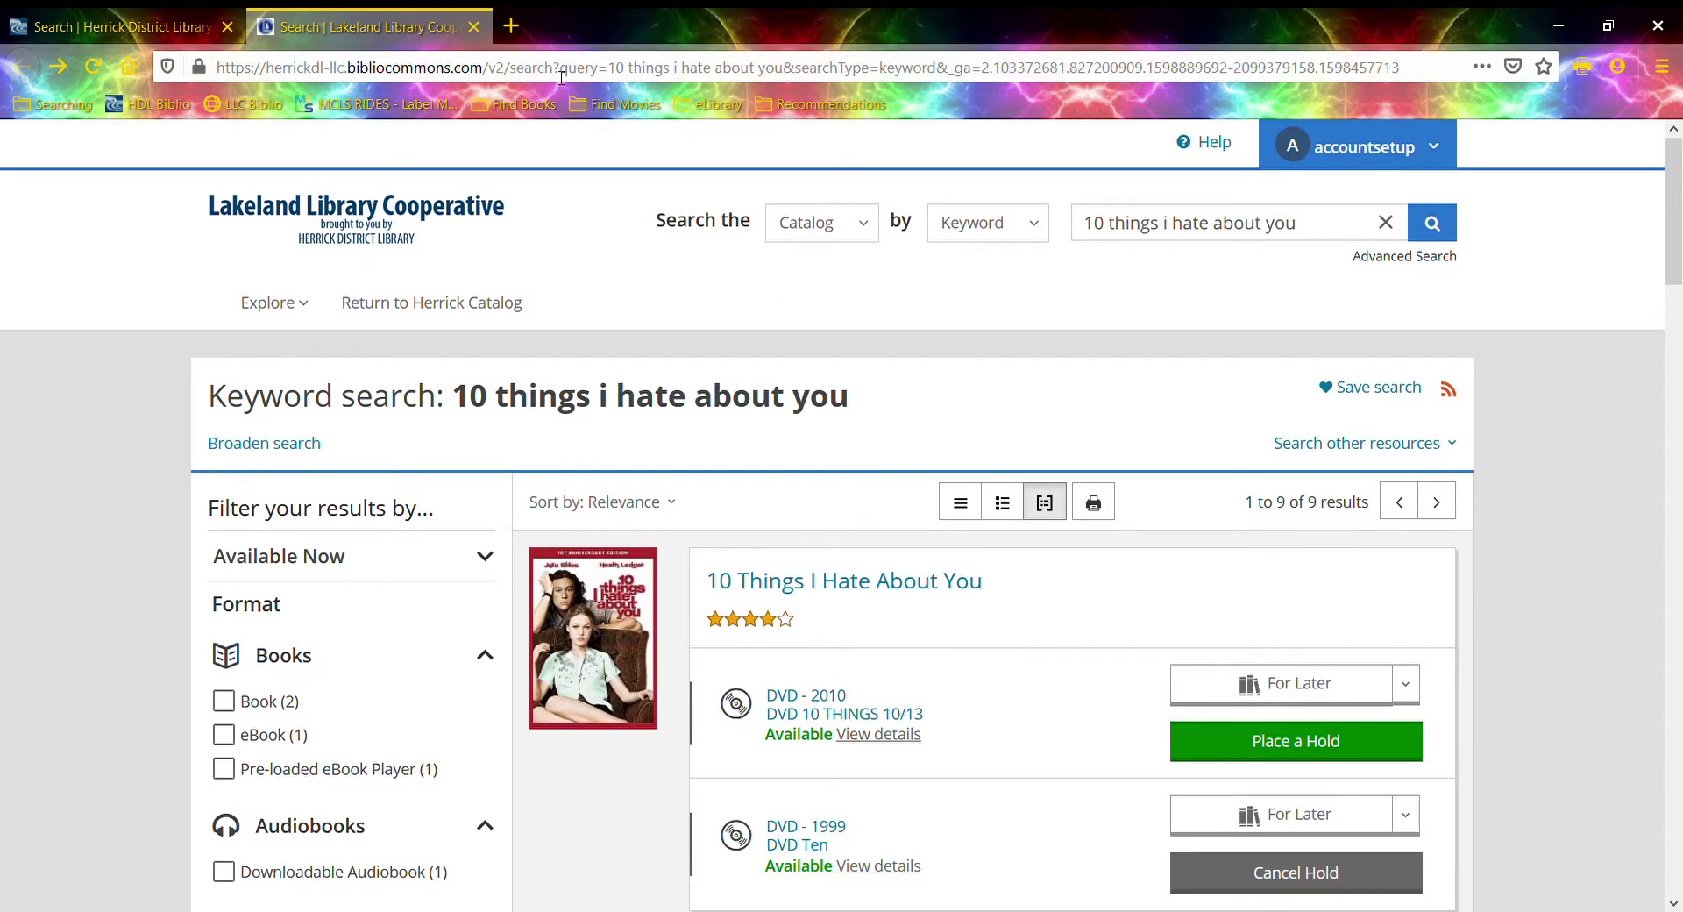
# Close the Lakeland results and search the Herrick catalog for "gothan city sirens".
pyautogui.click(474, 28)
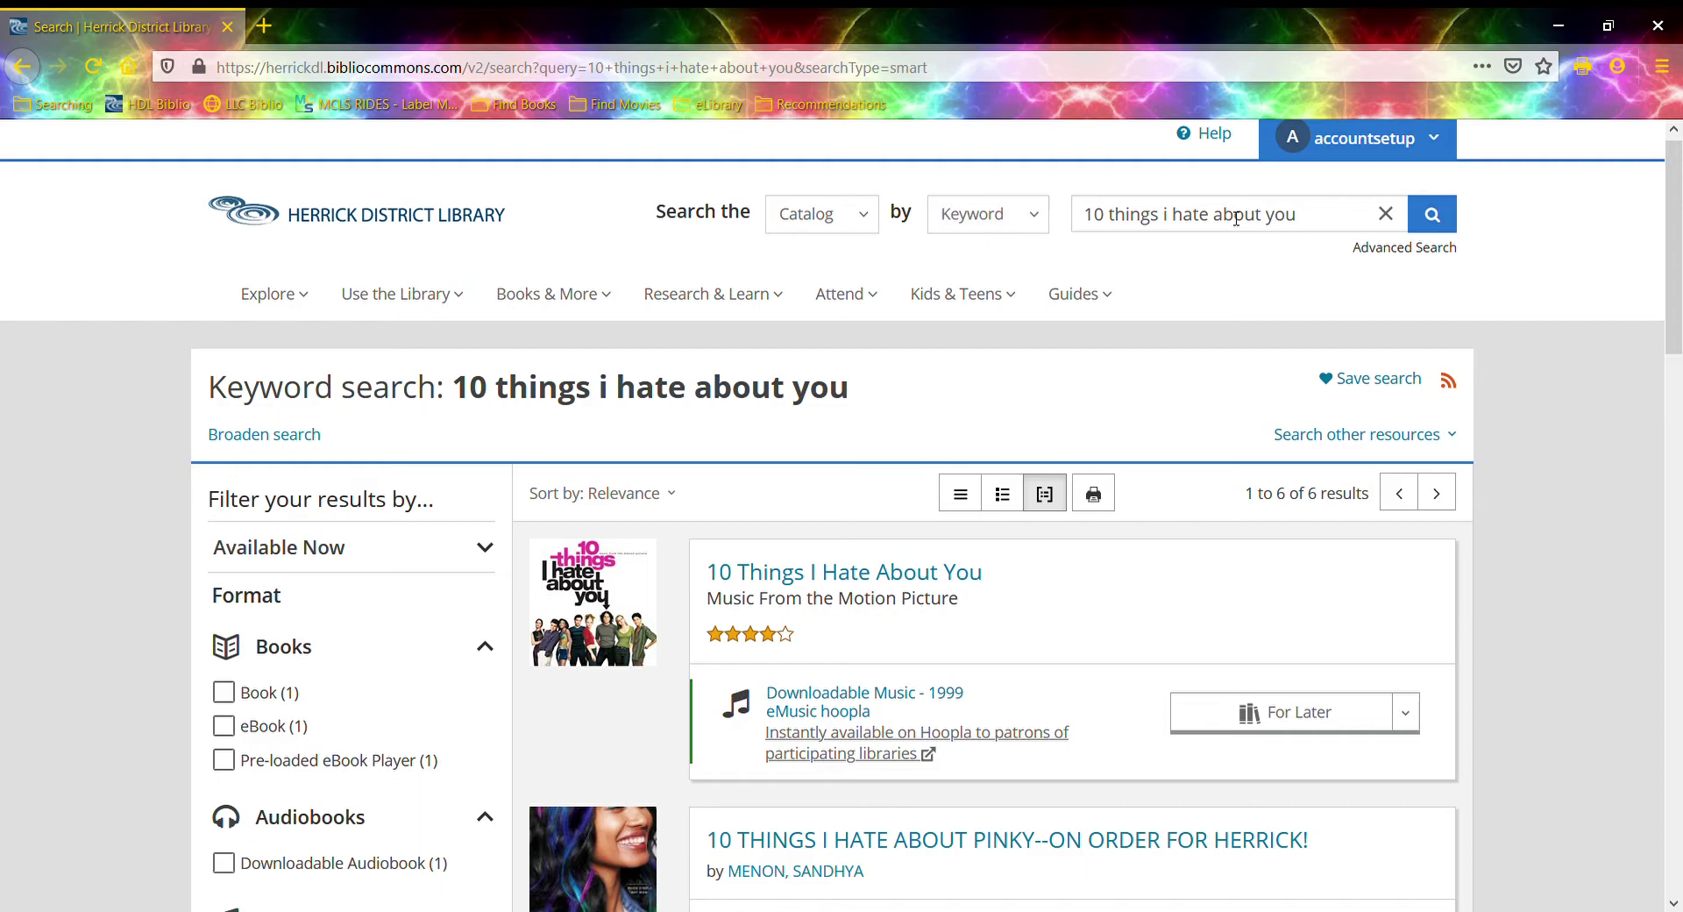
pyautogui.click(1386, 219)
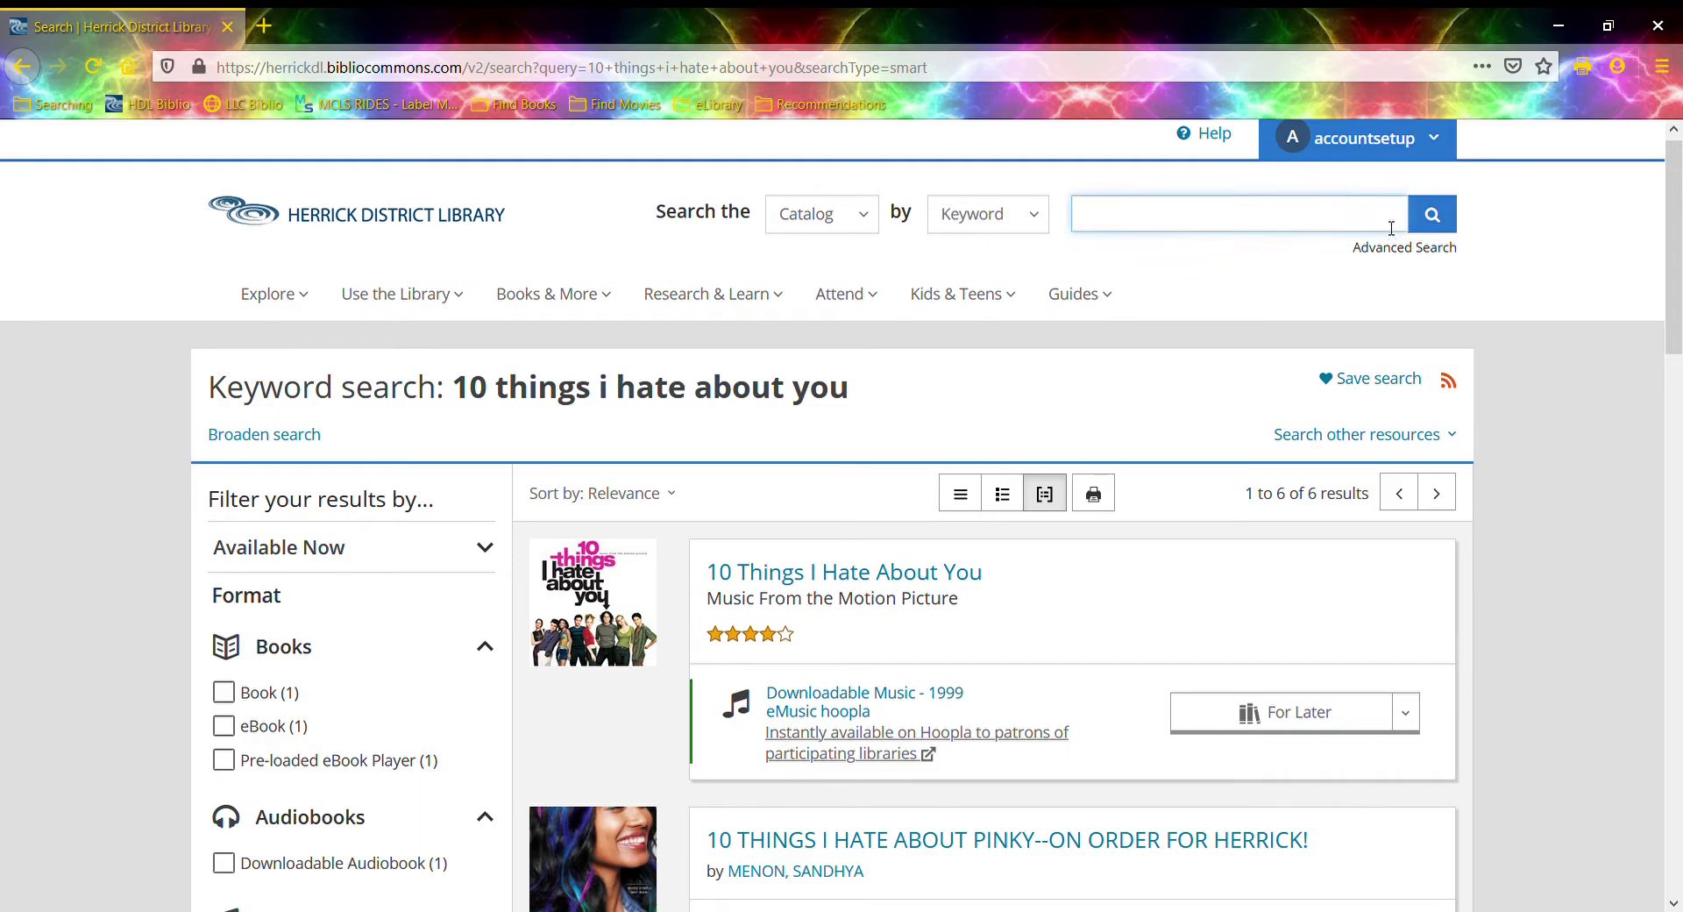
pyautogui.write('gothan city sirens')
pyautogui.press('Return')
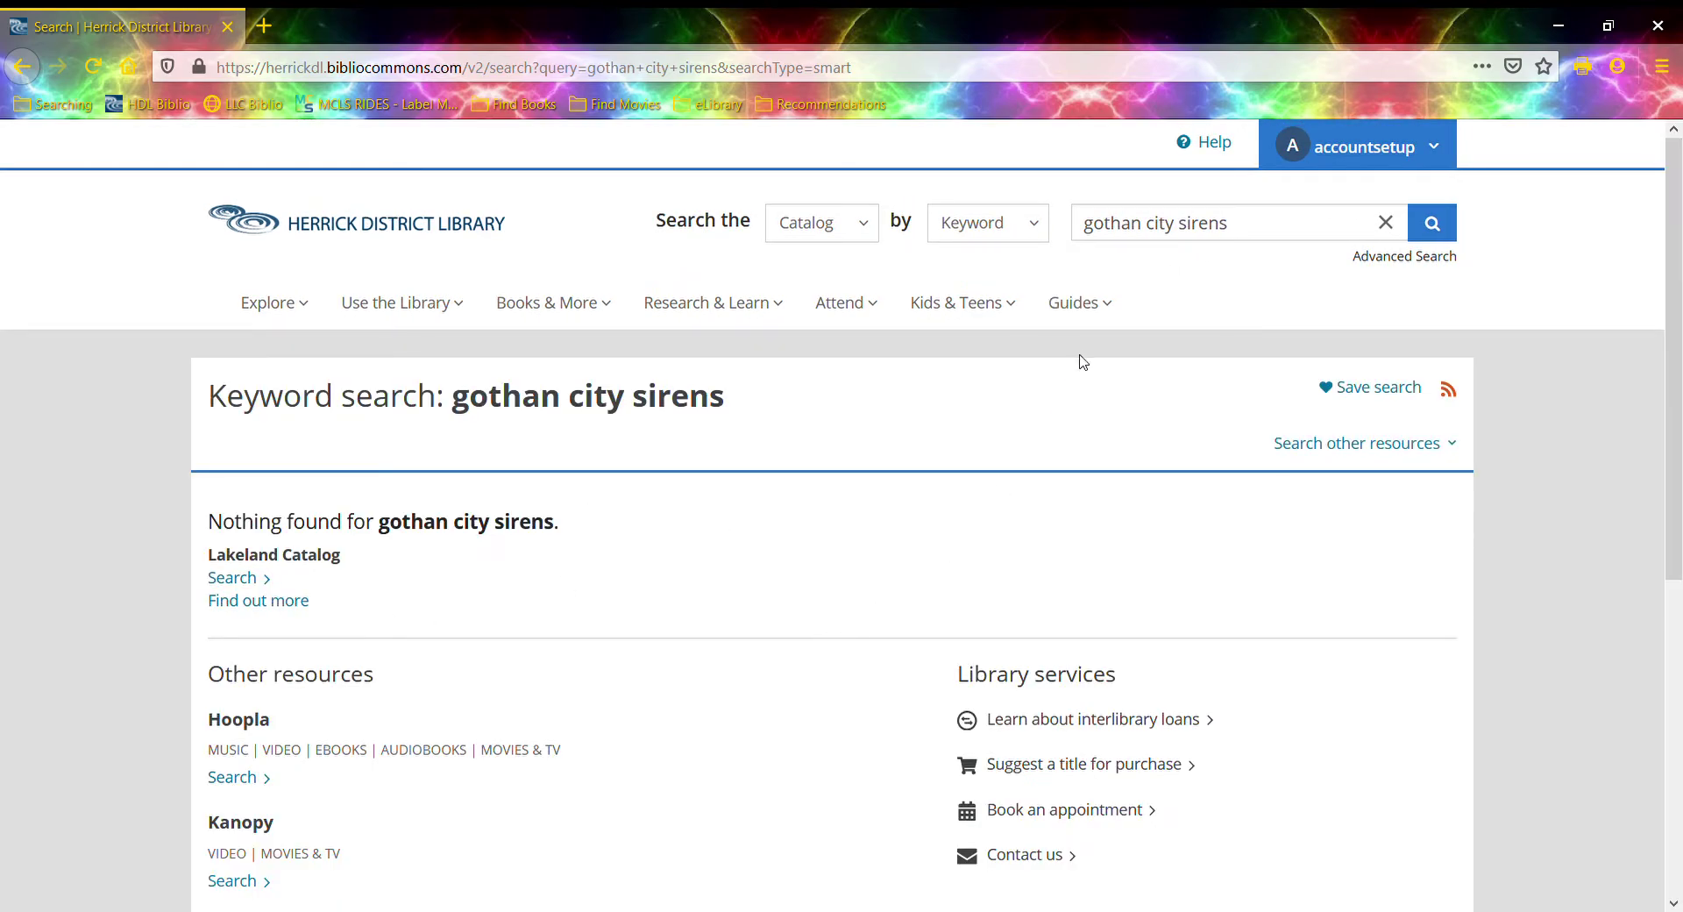
# Correct the query's spelling to "gotham city sirens" and rerun the Herrick catalog search.
pyautogui.click(1148, 228)
pyautogui.press('BackSpace')
pyautogui.write('m')
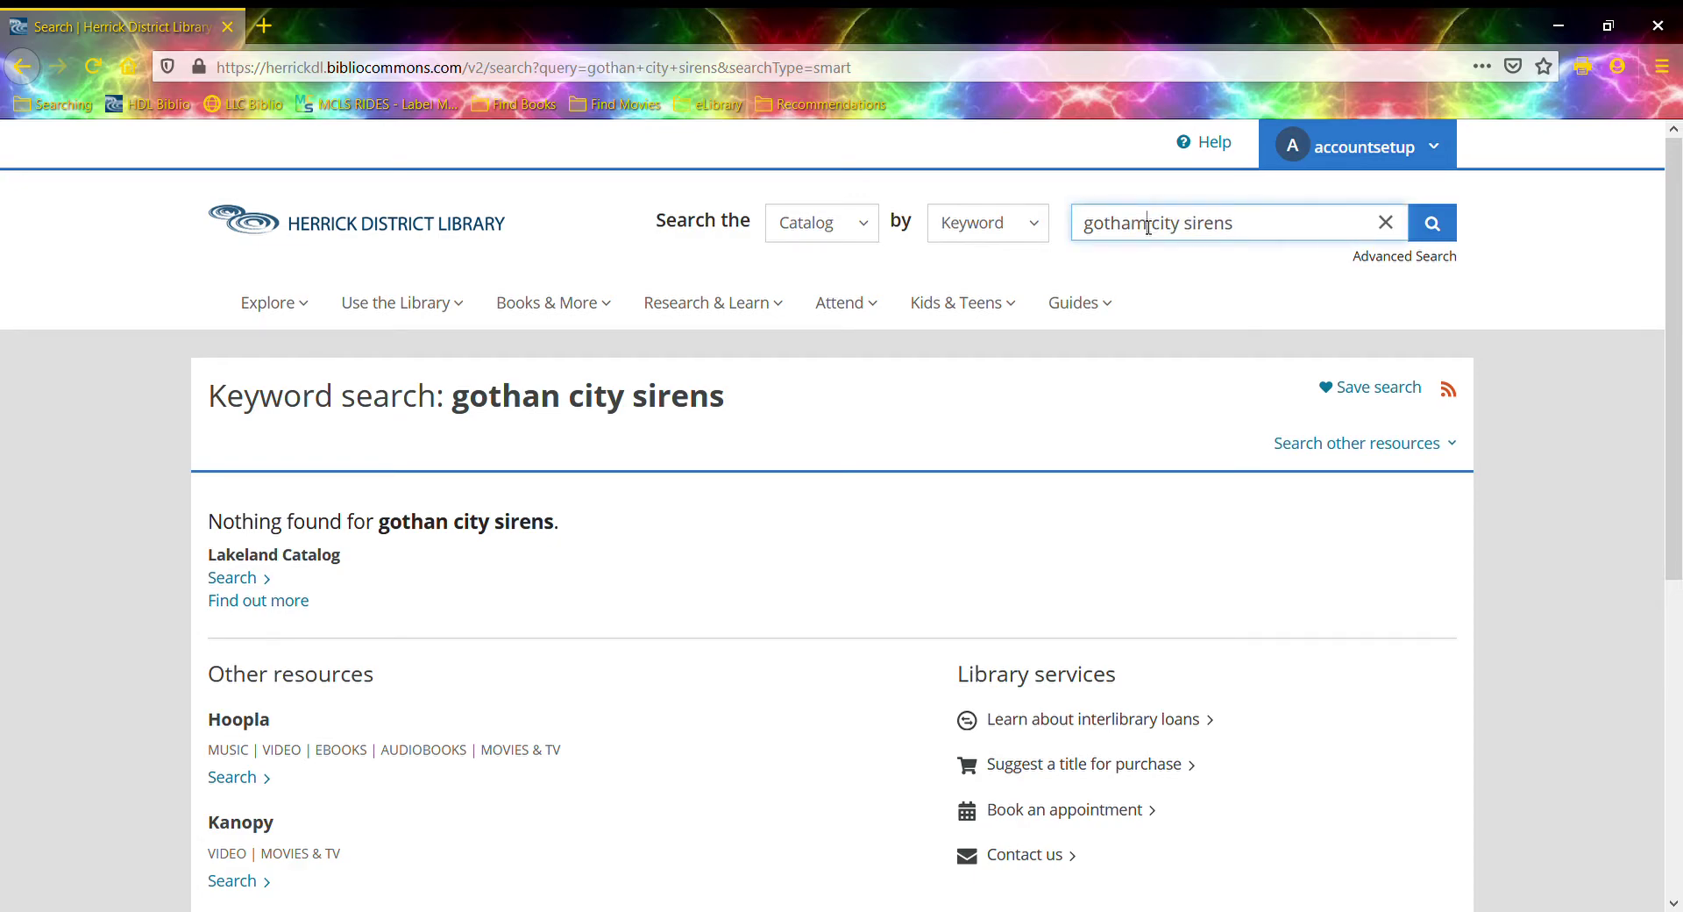
pyautogui.press('Return')
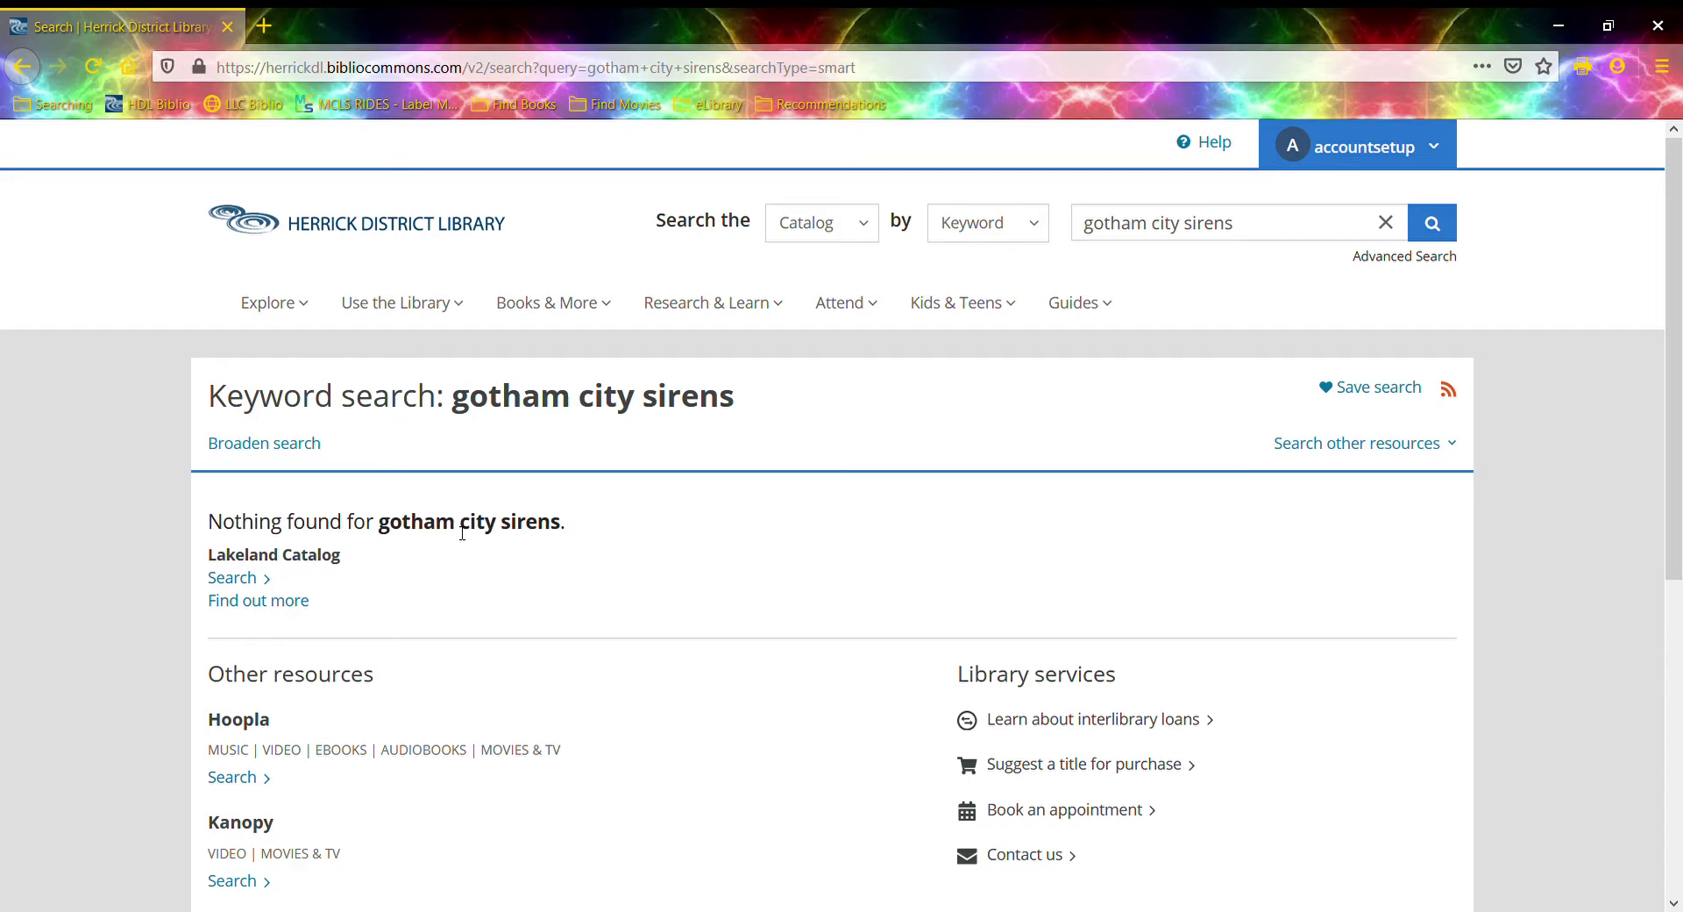
# Extend the "gotham city sirens" search to the Lakeland Catalog and on to MeLCat.
pyautogui.click(237, 580)
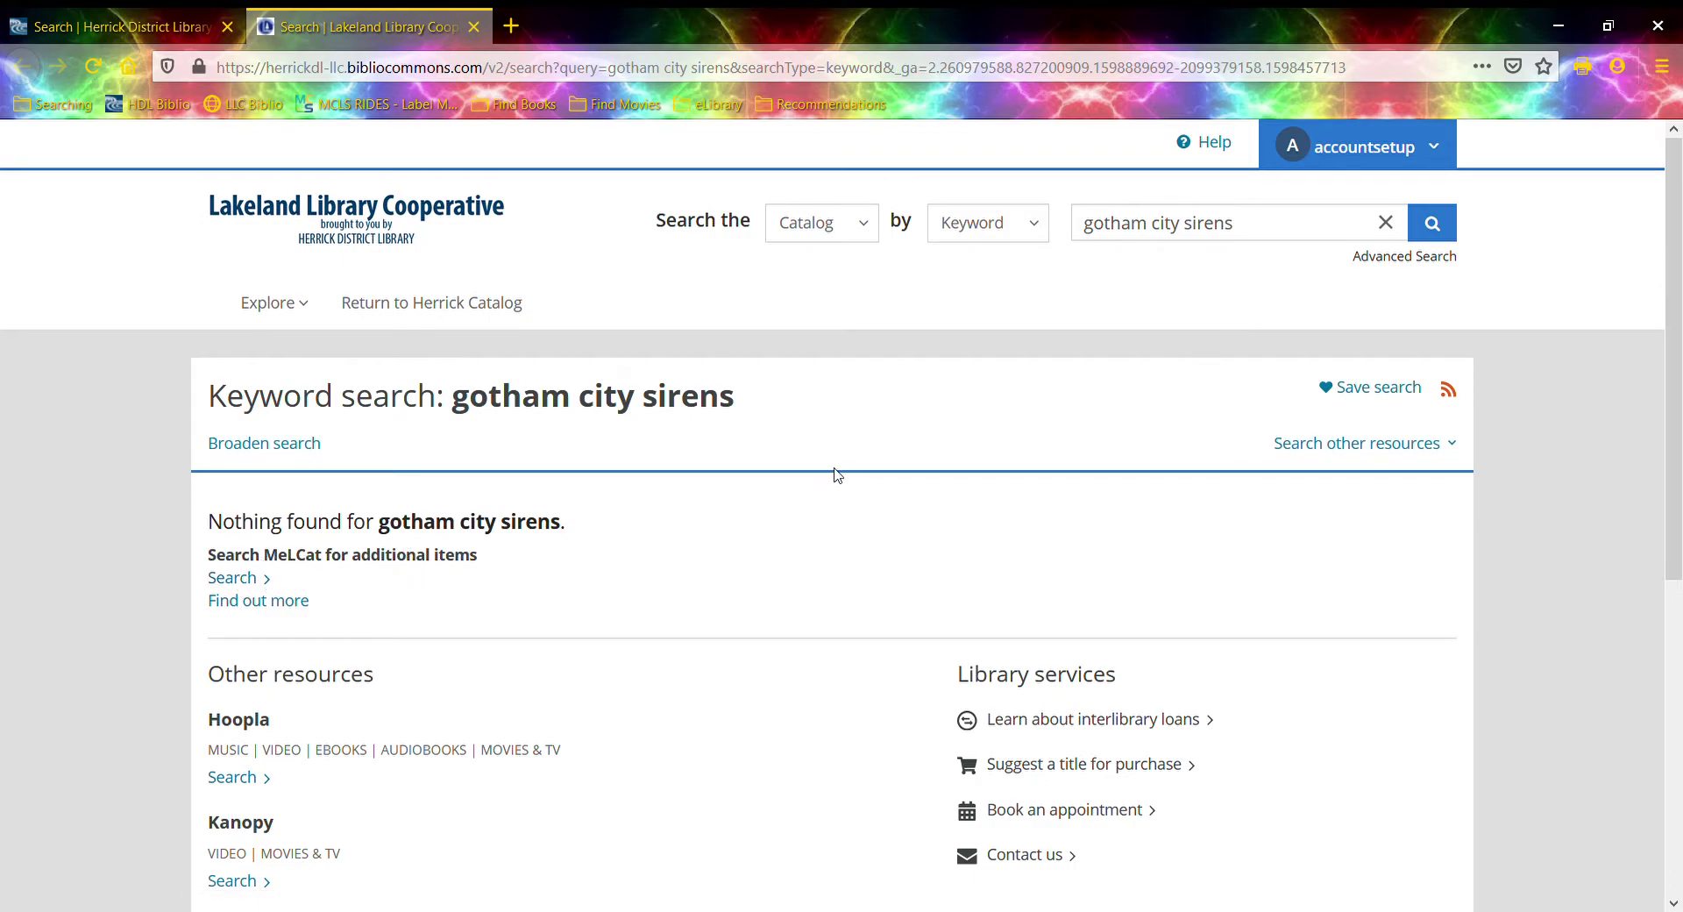
pyautogui.click(1363, 451)
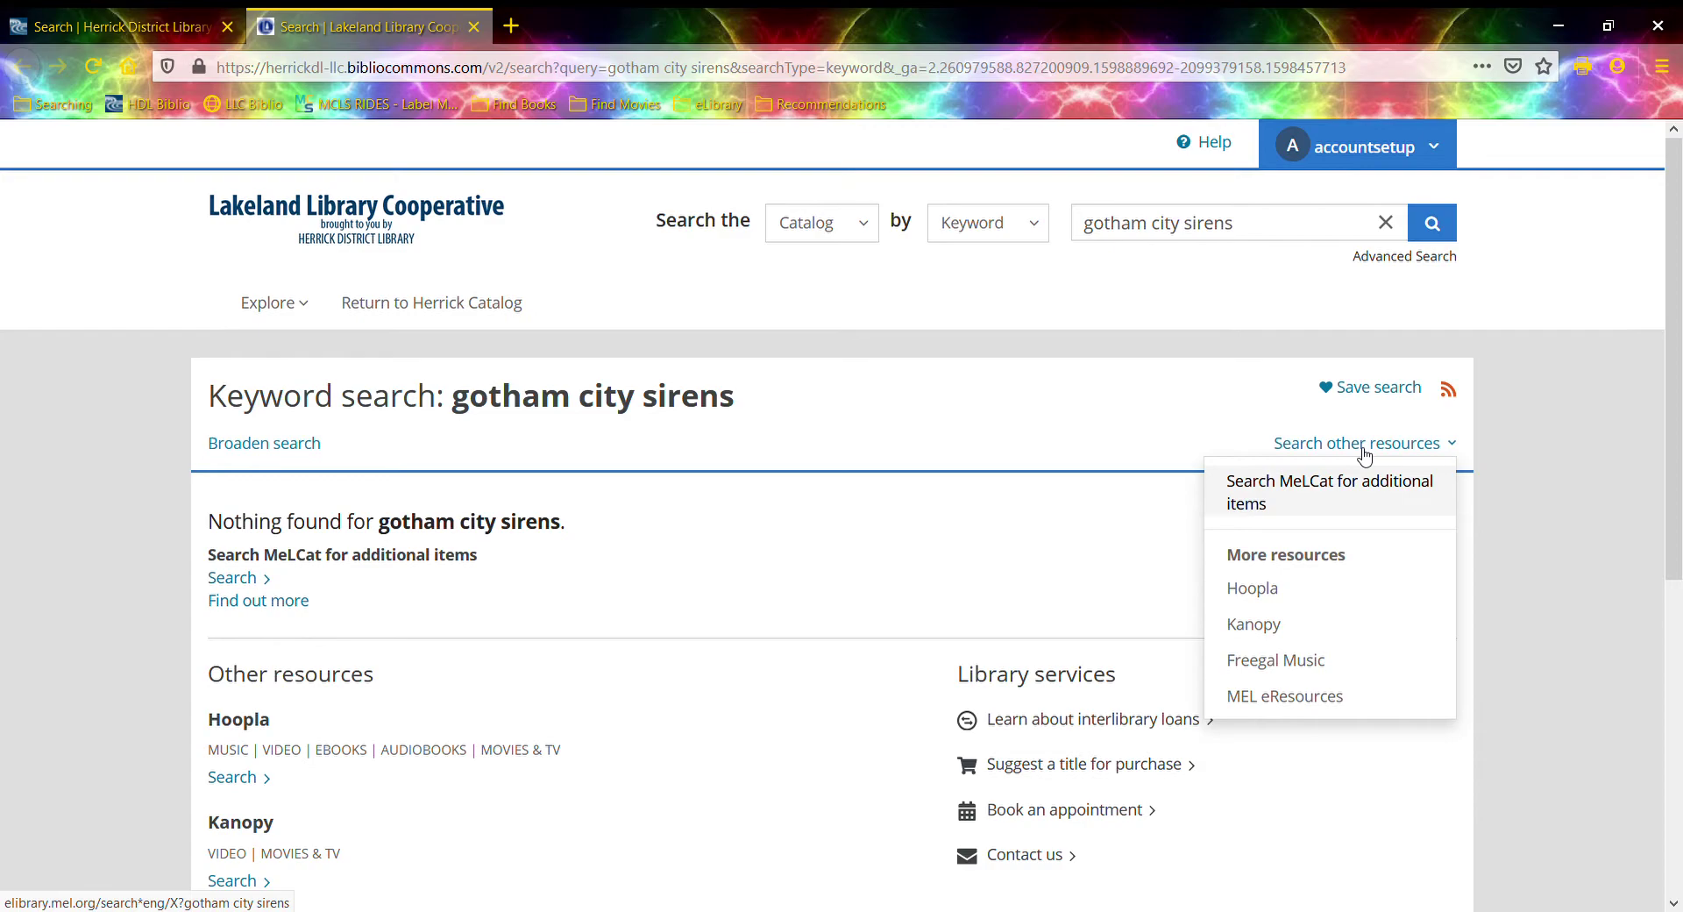
pyautogui.click(1293, 491)
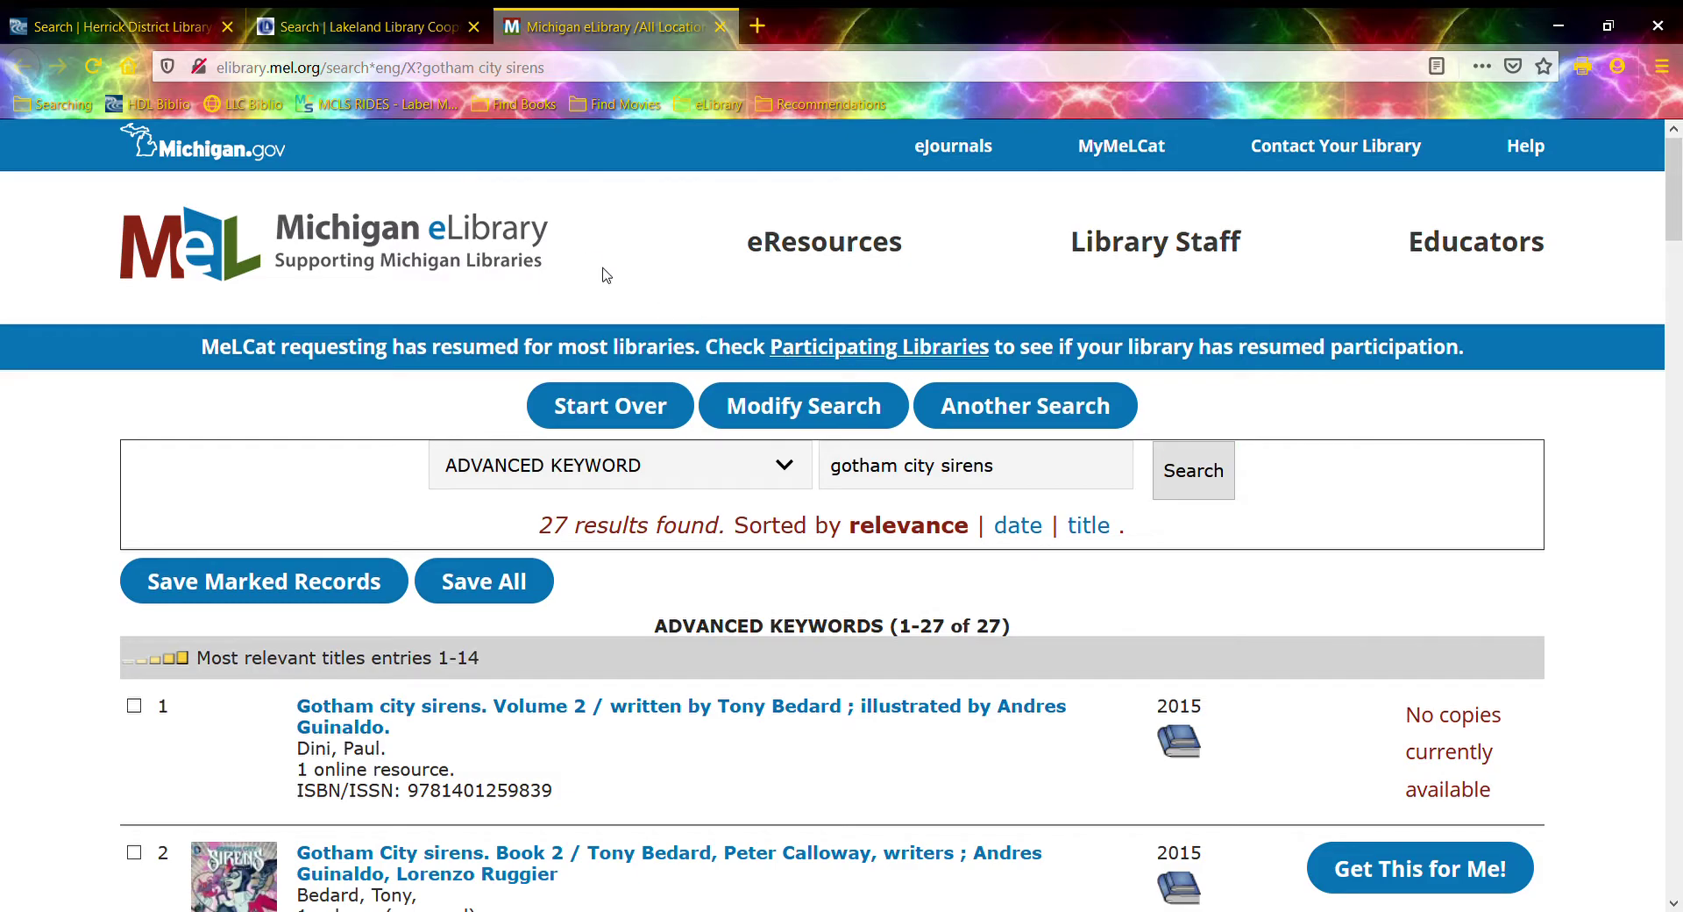
# Look through the MeLCat results and start a request for the 2014 volume Gotham City Sirens, Book one, illustrated by Guillem March.
pyautogui.scroll(-4, 439, 402)
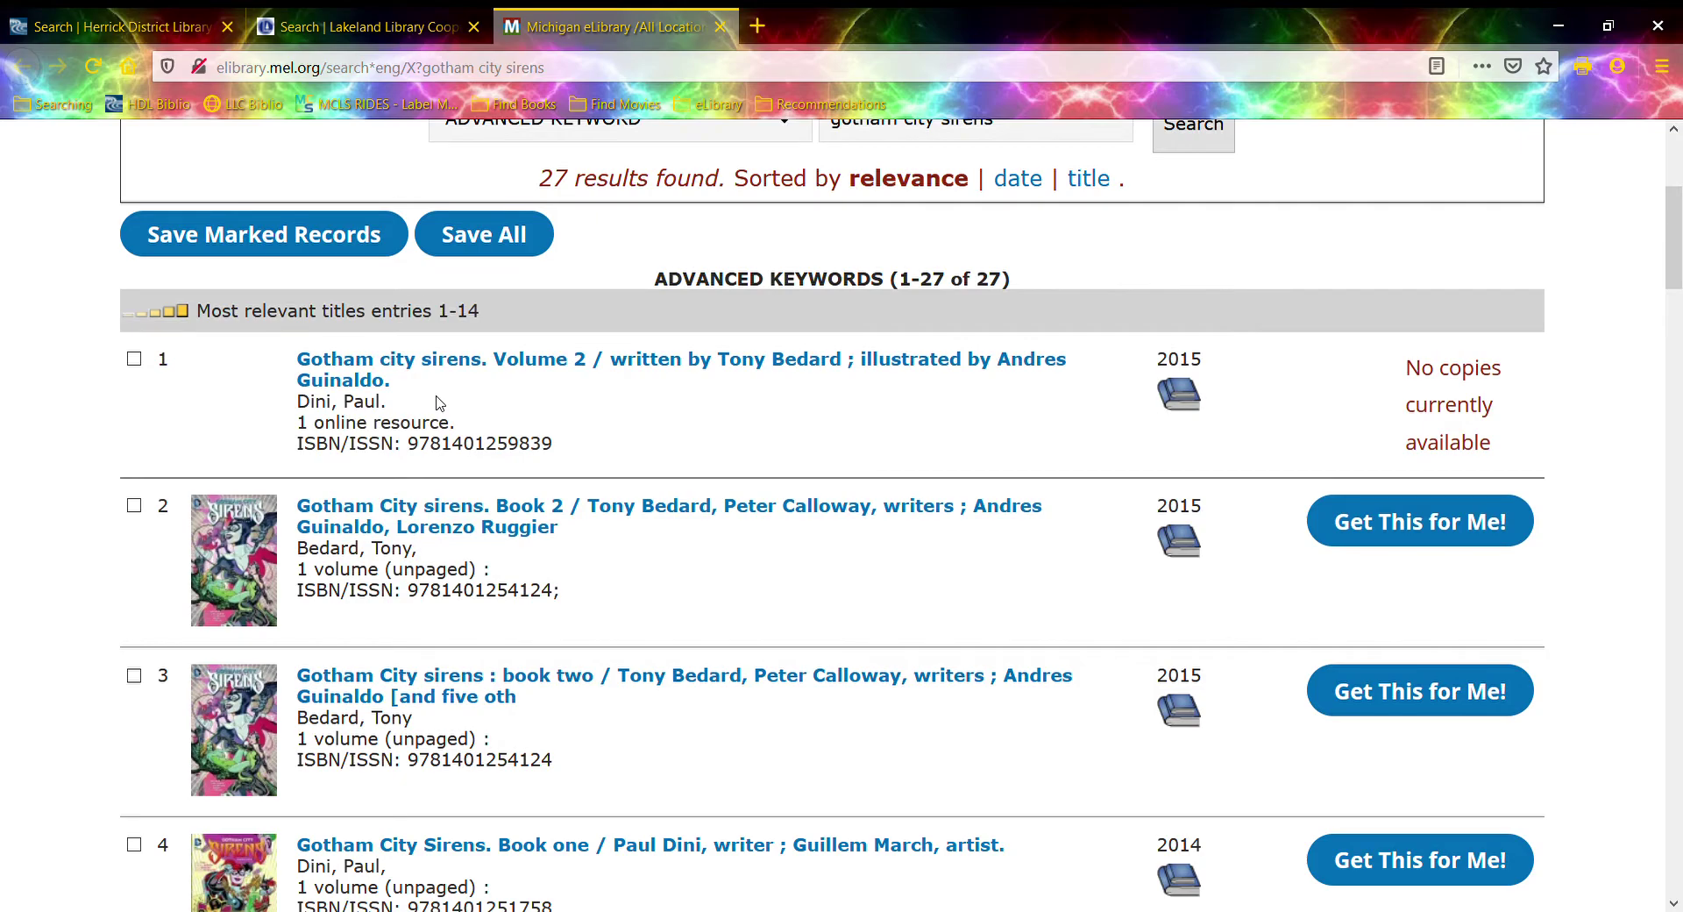
pyautogui.scroll(-4, 439, 402)
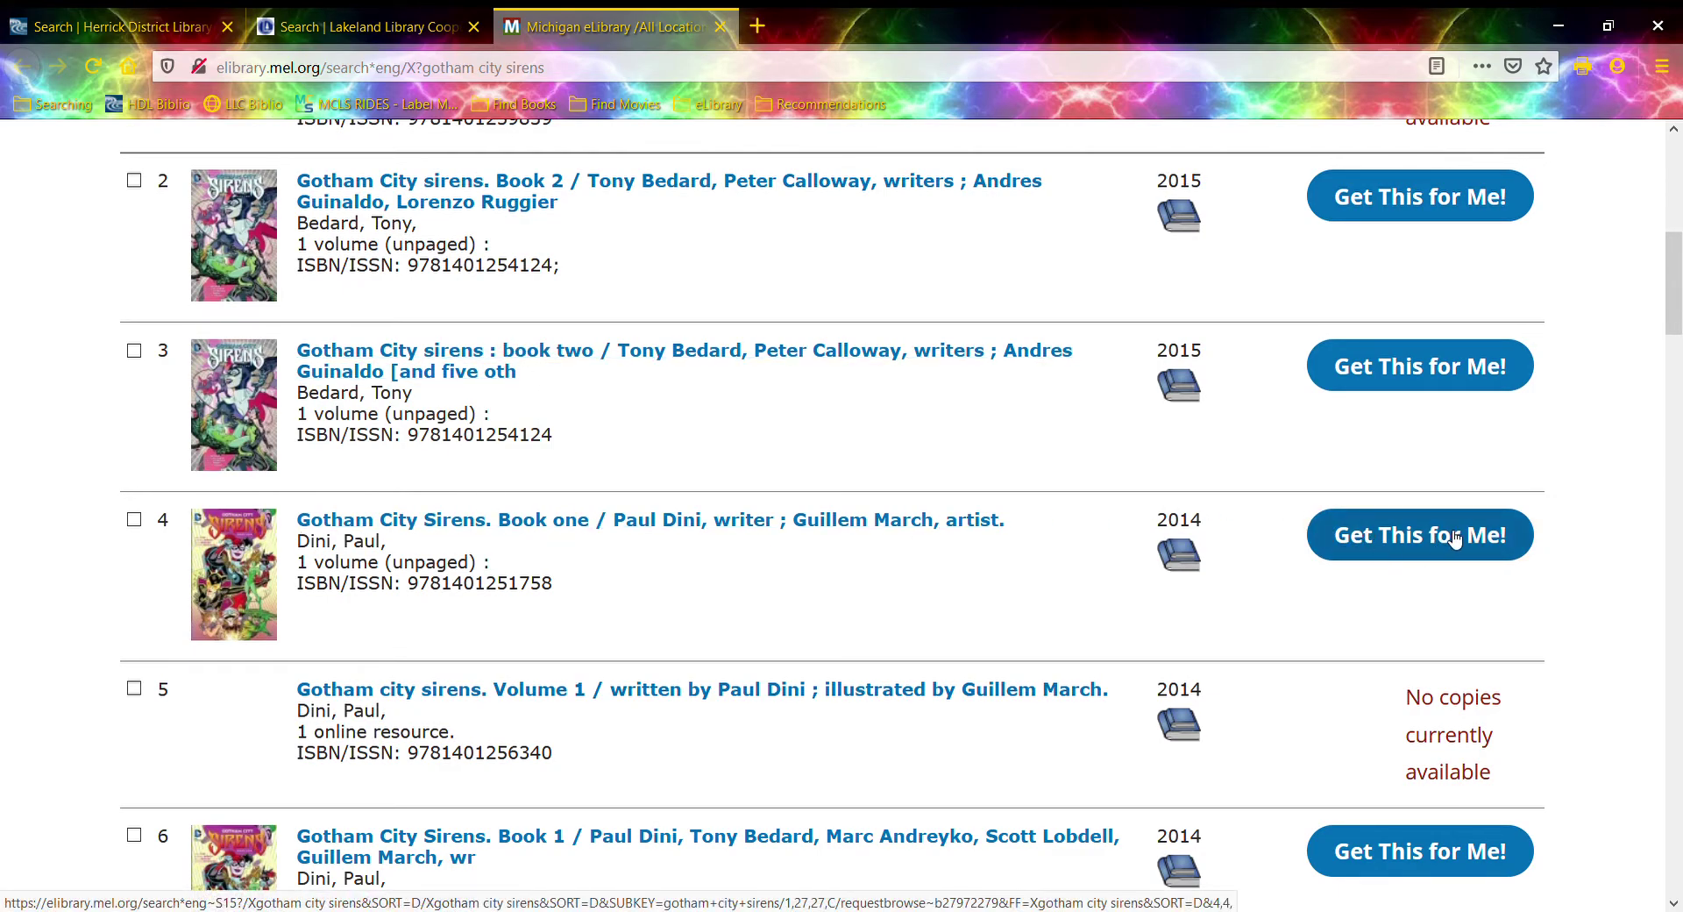
pyautogui.click(1400, 533)
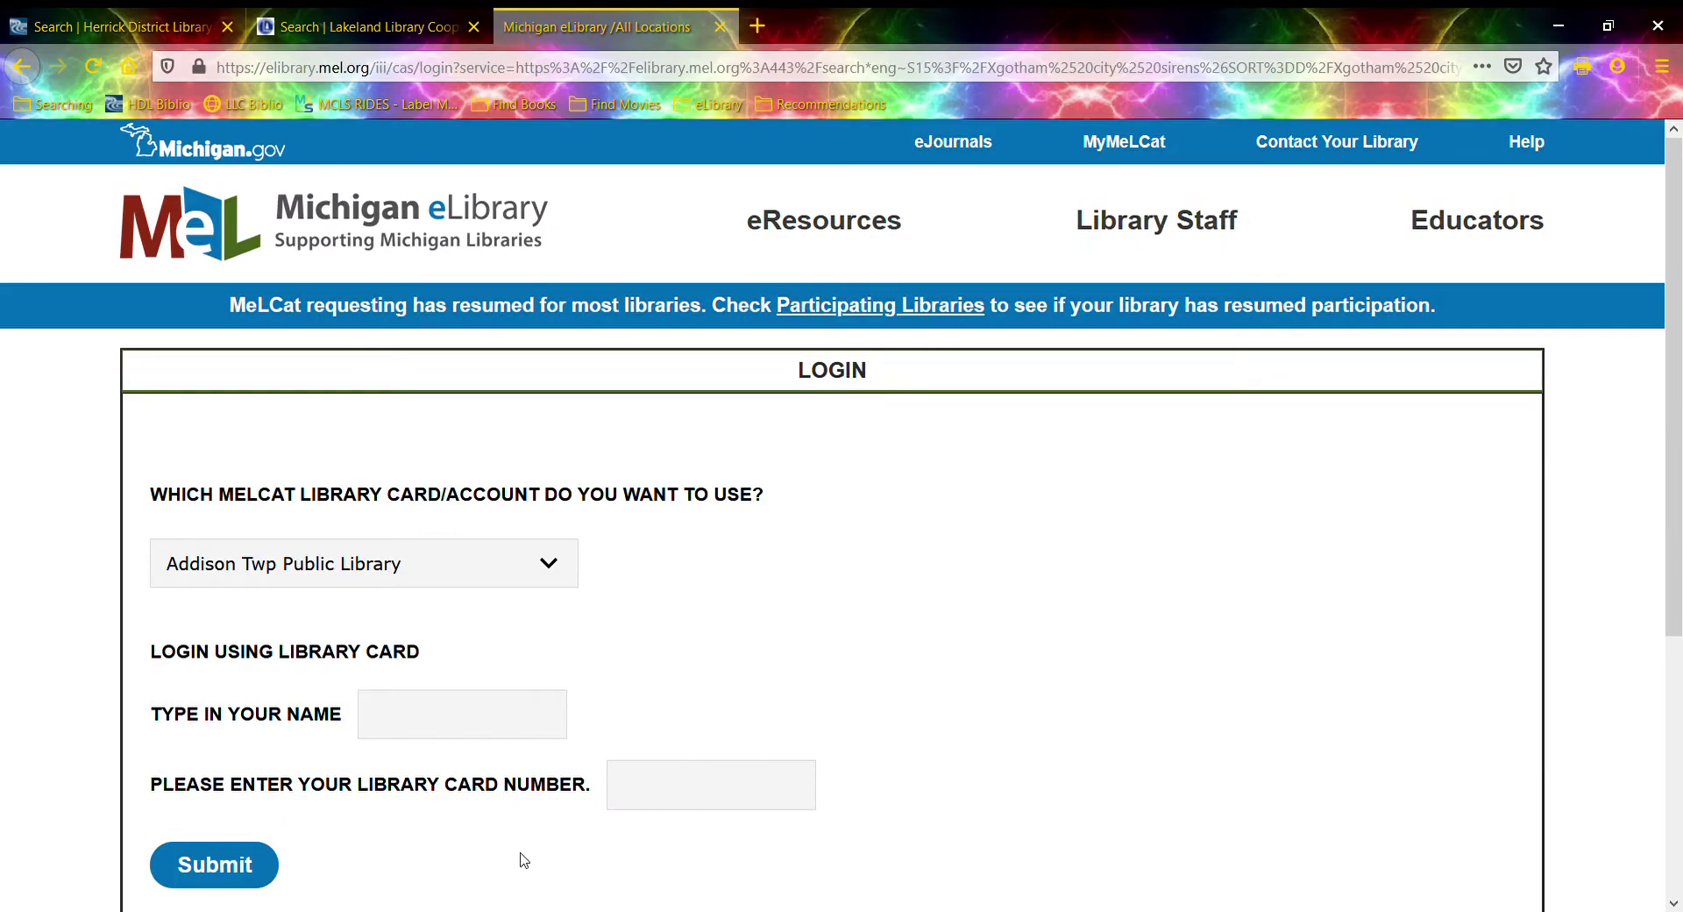
# Log in to MeLCat with Herrick District Library as the account library, entering the patron's name, library card number and PIN.
pyautogui.write('herrick')
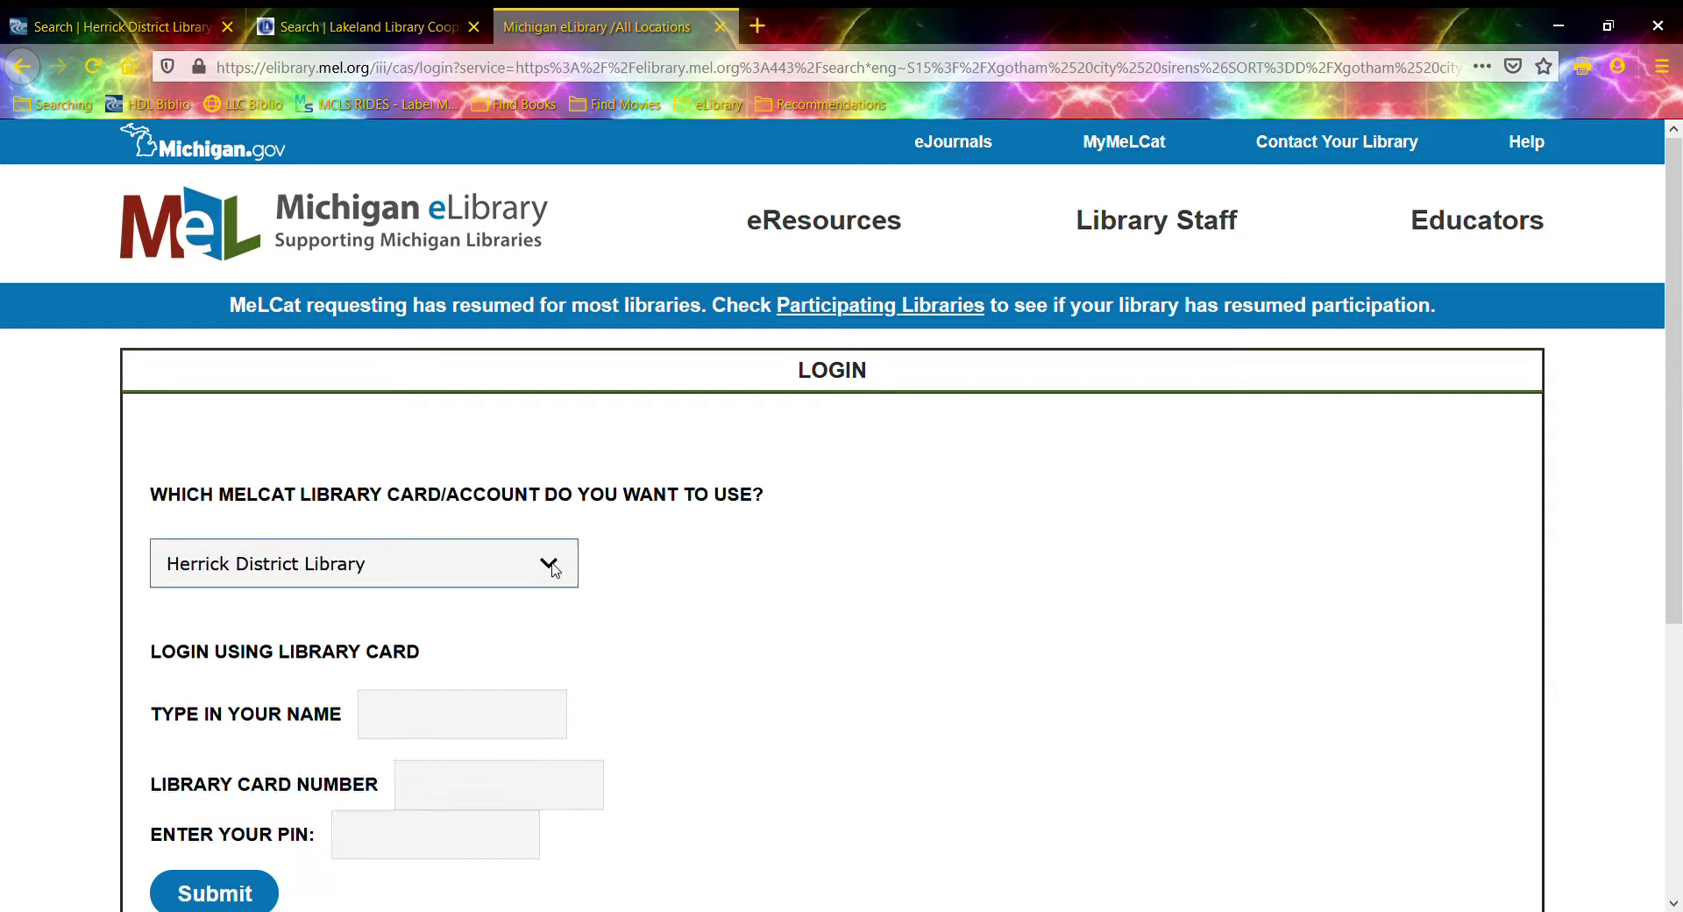
pyautogui.click(444, 719)
pyautogui.write('ho display')
pyautogui.press('Tab')
pyautogui.write('••••••••••••••')
pyautogui.press('Tab')
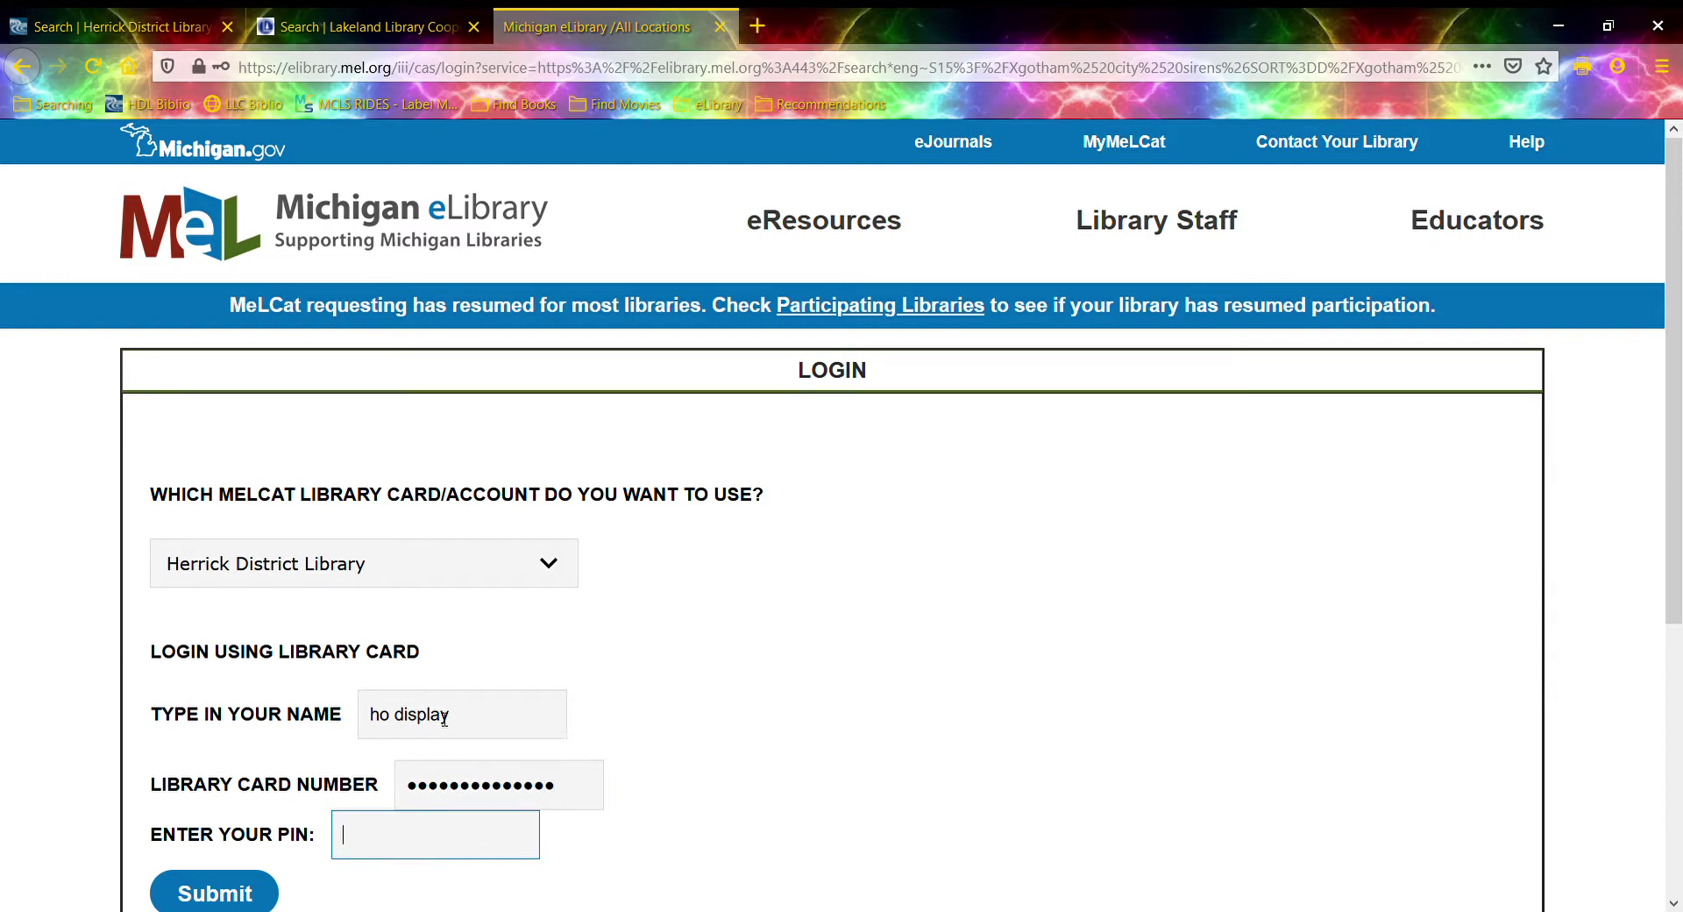
pyautogui.write('••••')
pyautogui.press('Return')
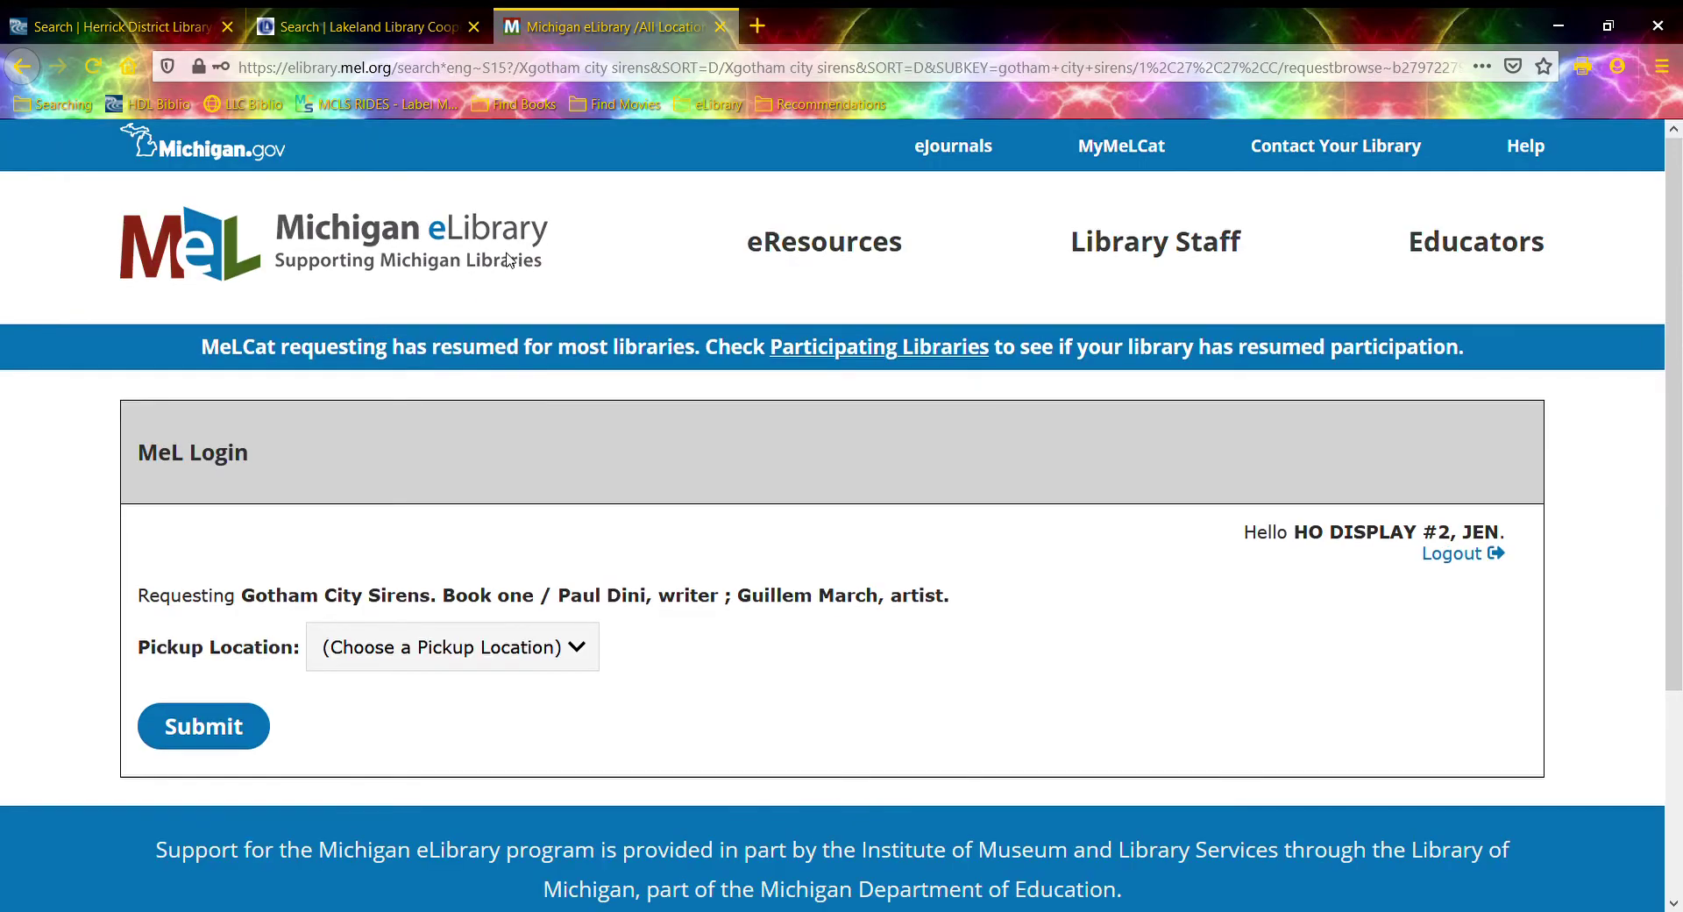
# Choose Herrick Main Library as the pickup location and submit the request for Gotham City Sirens, Book one.
pyautogui.scroll(-2, 443, 537)
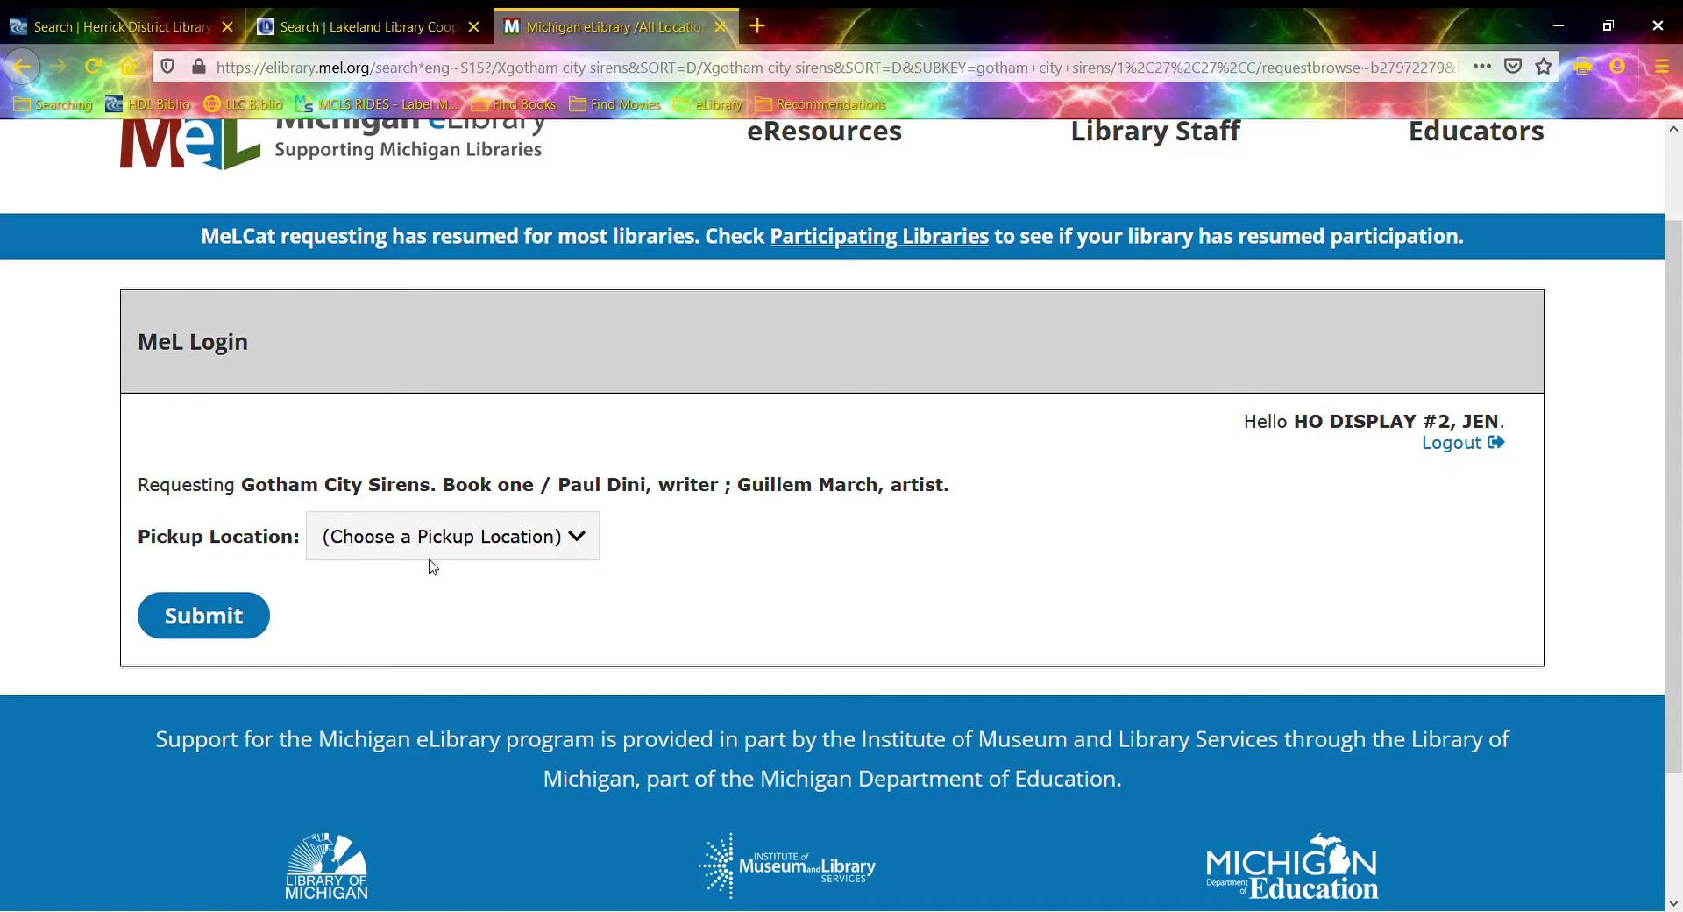
pyautogui.click(447, 539)
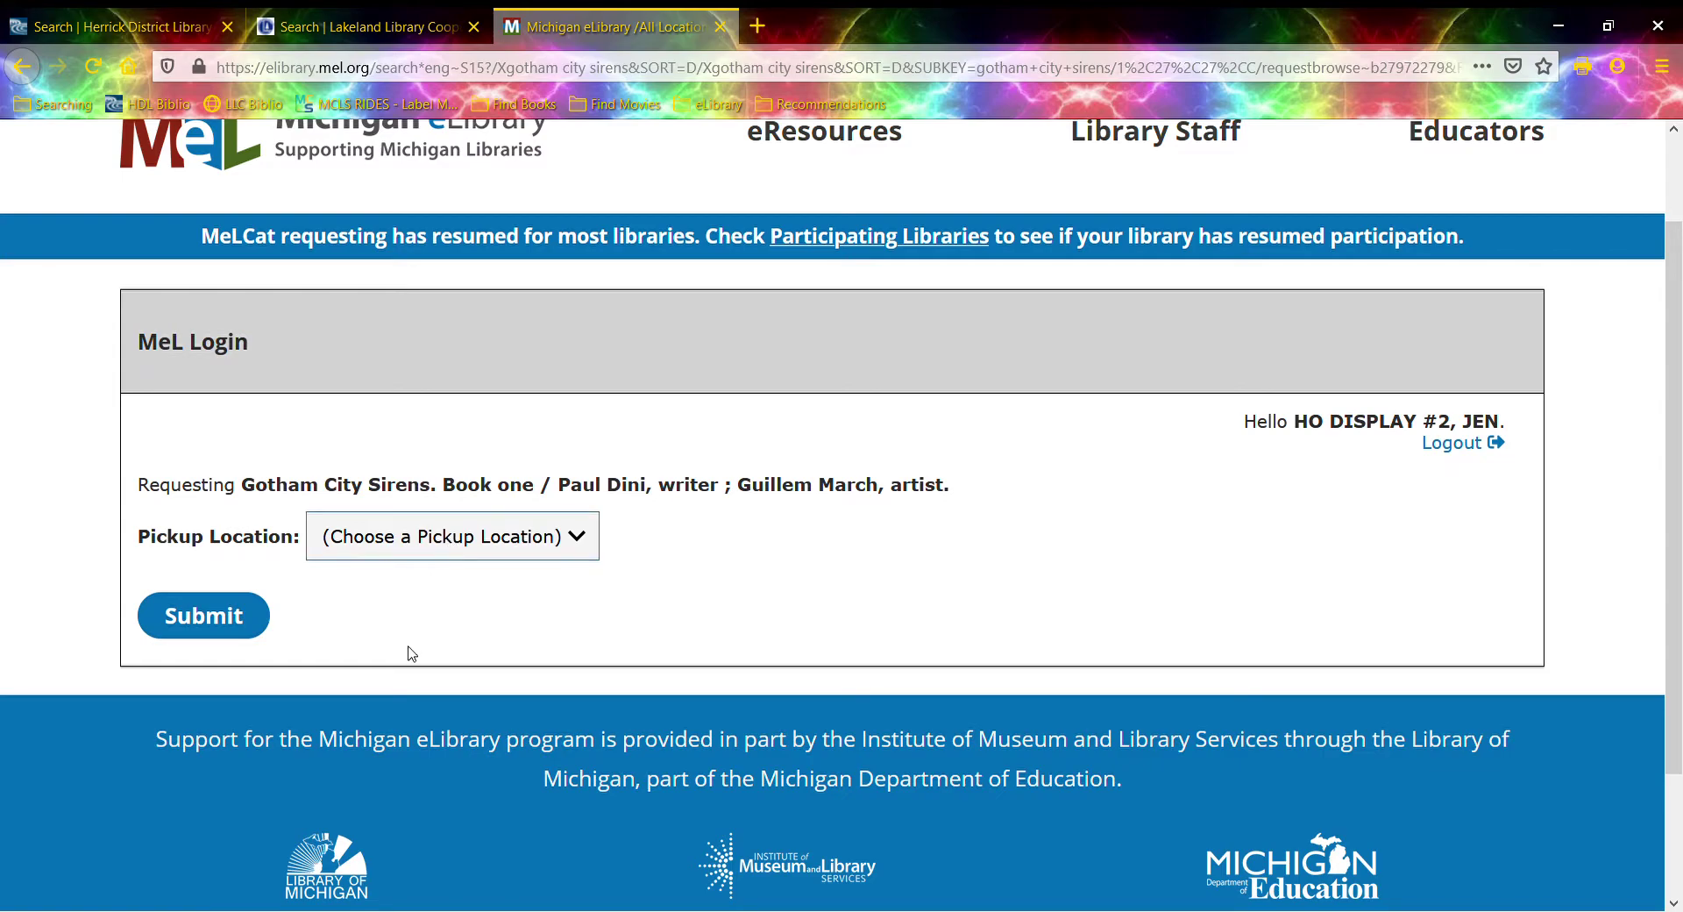
pyautogui.press('Down')
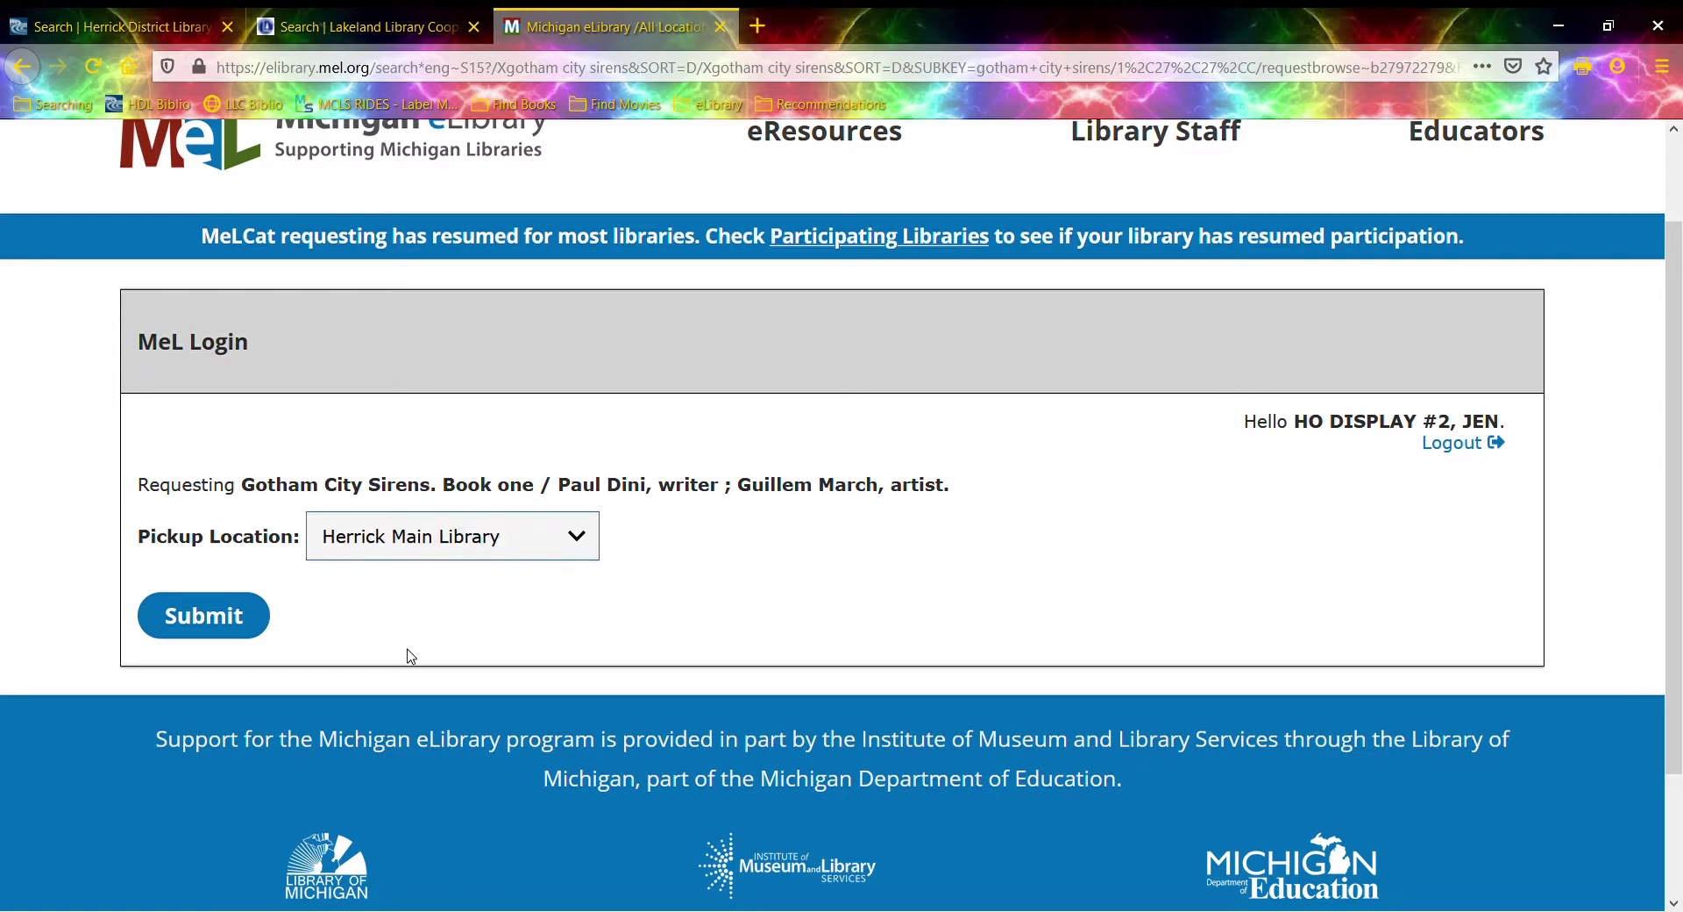
pyautogui.click(218, 627)
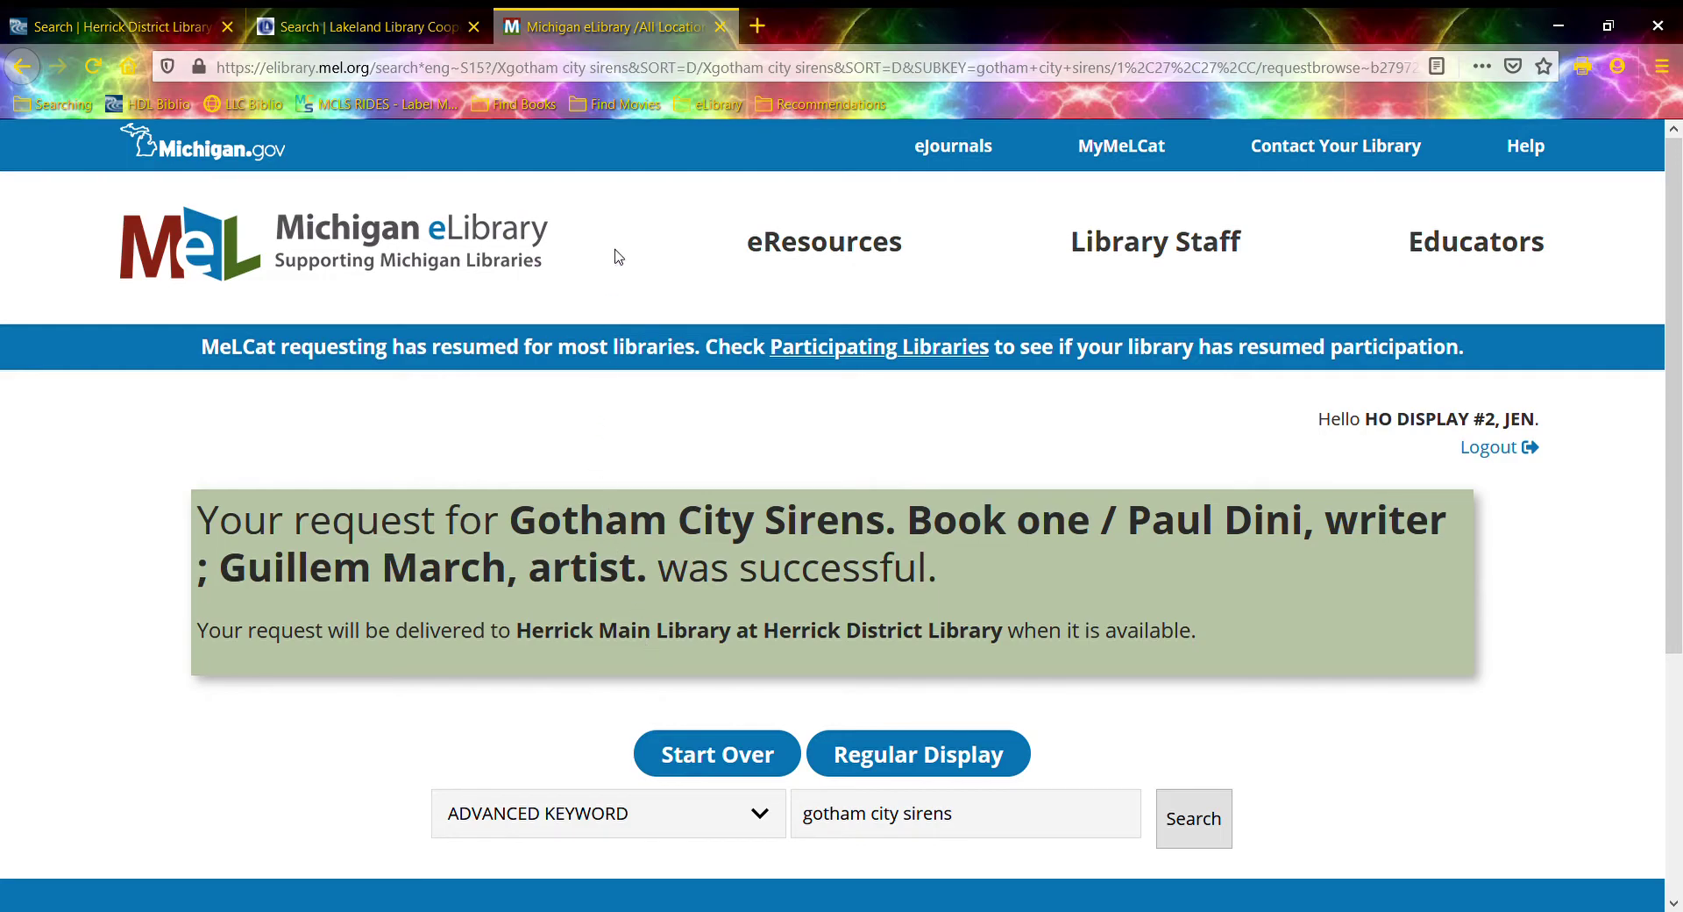
# Close the MeLCat and Lakeland pages and open the account's list of items on hold in the Herrick catalog.
pyautogui.click(720, 28)
pyautogui.click(473, 27)
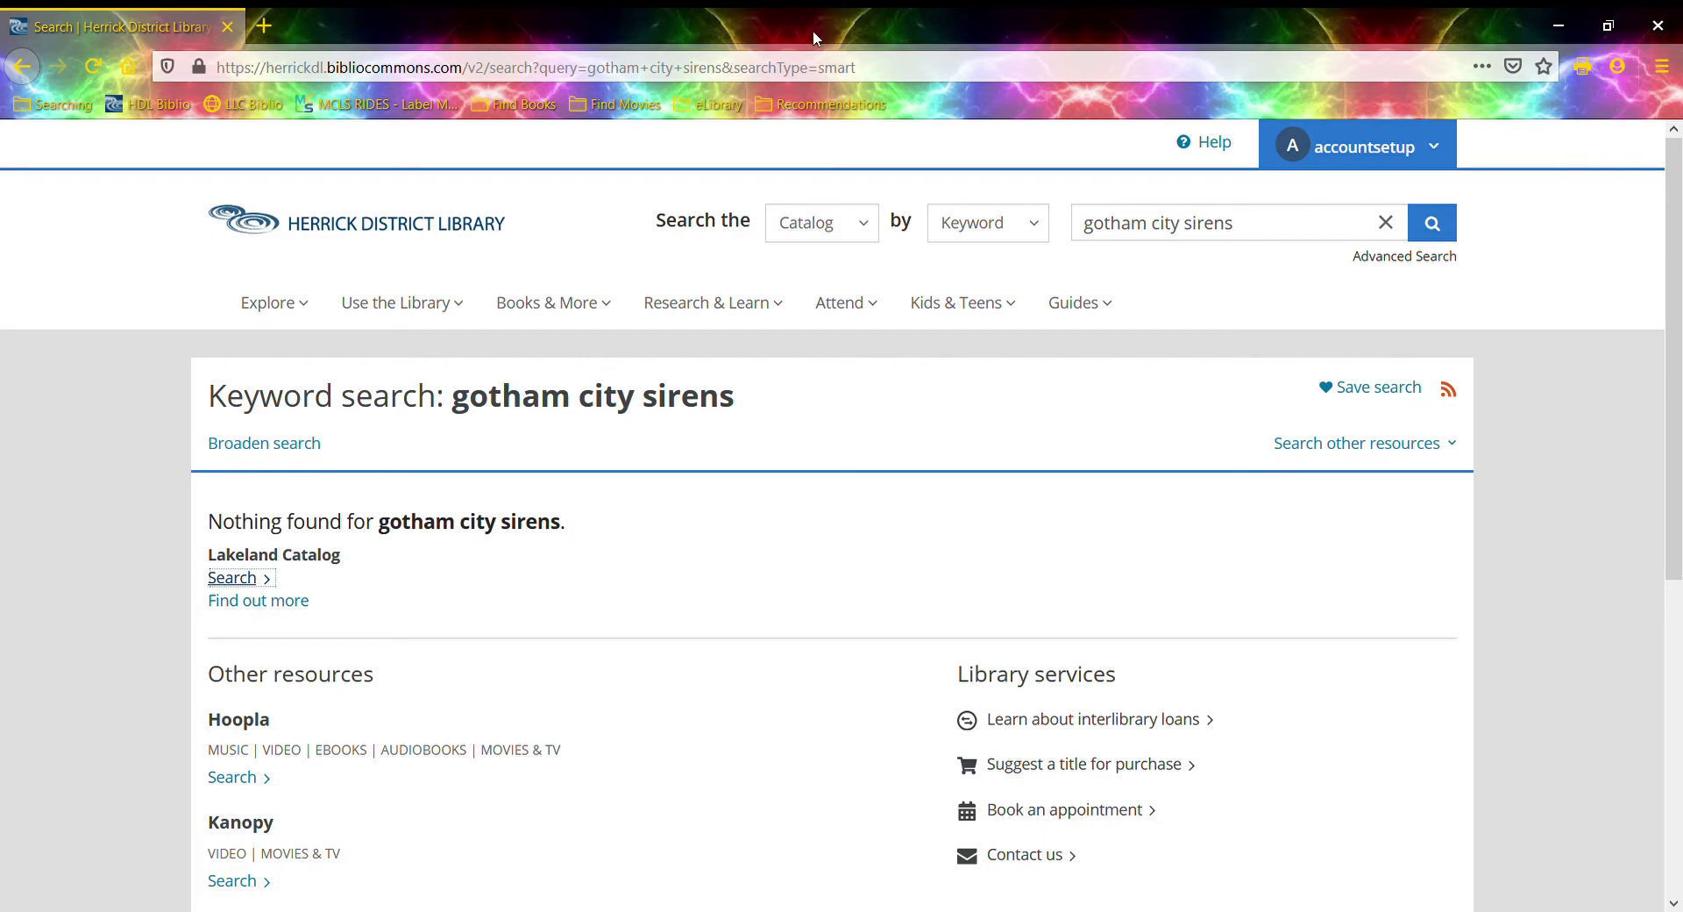
pyautogui.click(1345, 151)
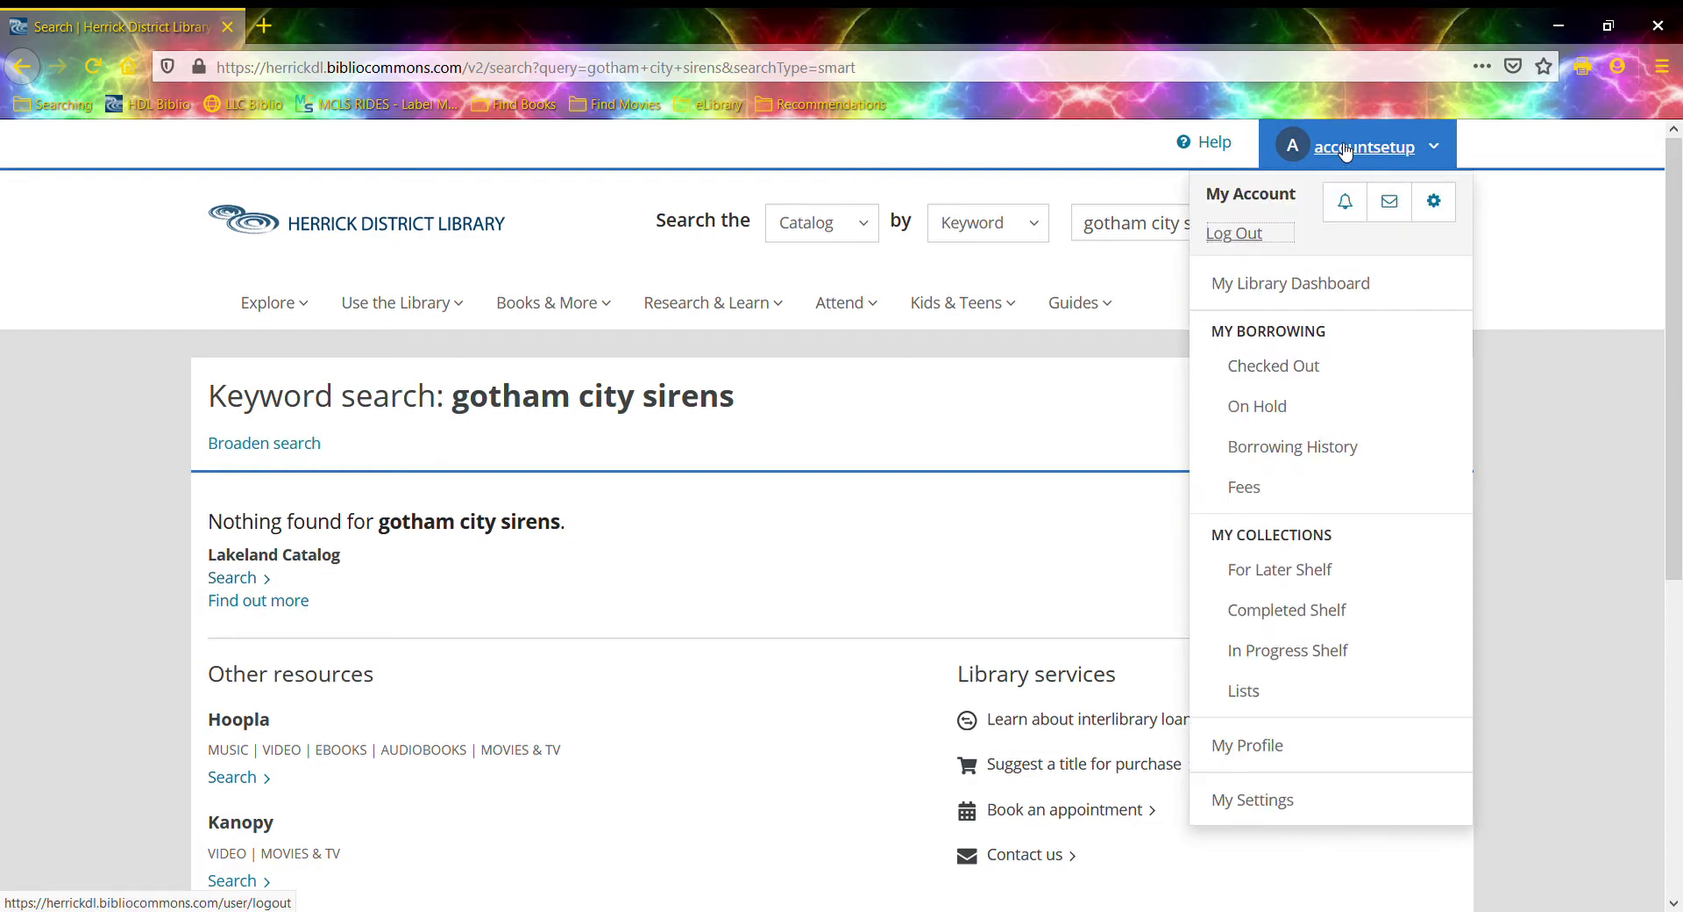
pyautogui.click(1259, 414)
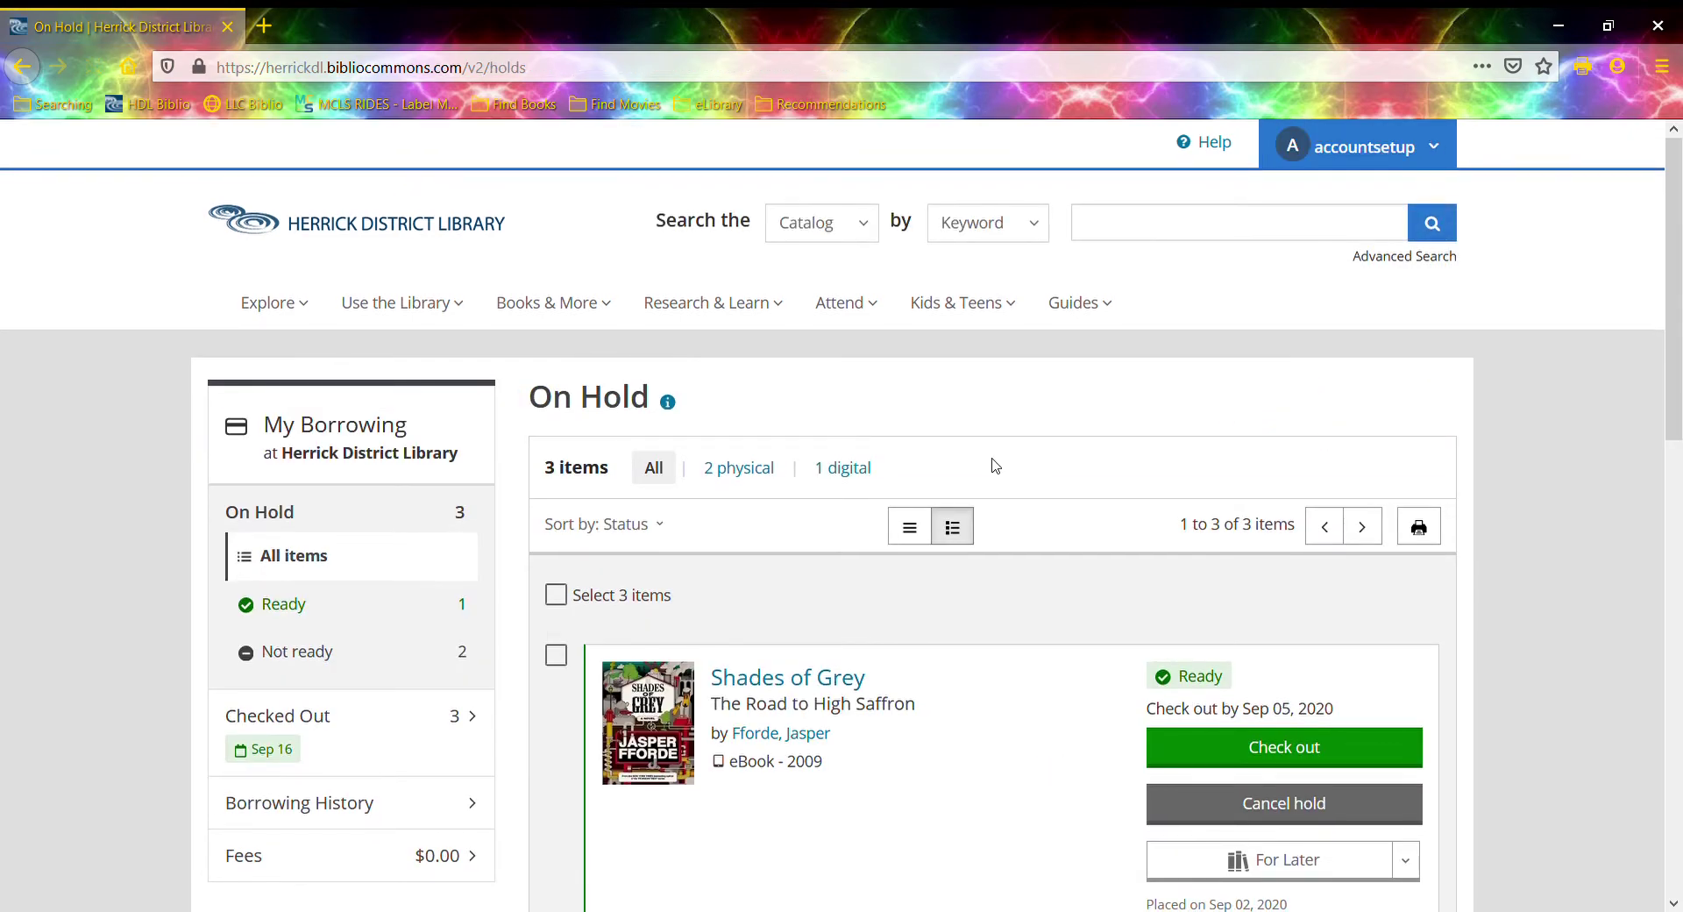
# Review the items on hold, narrowing the list to physical items only.
pyautogui.scroll(-3, 995, 465)
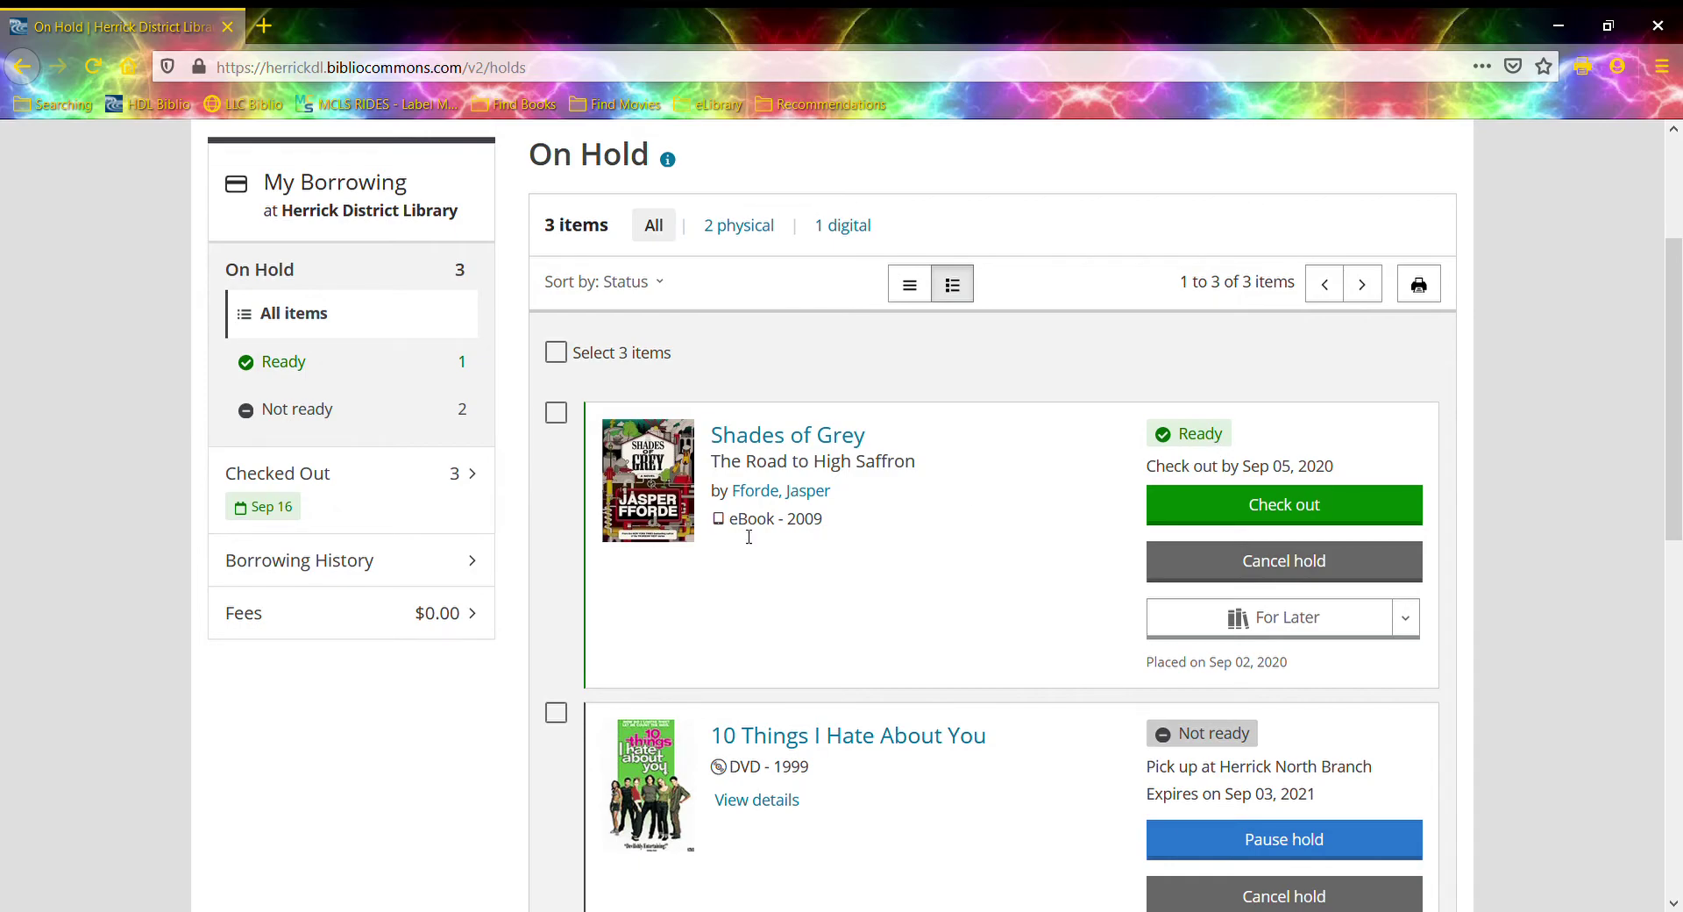
pyautogui.click(759, 235)
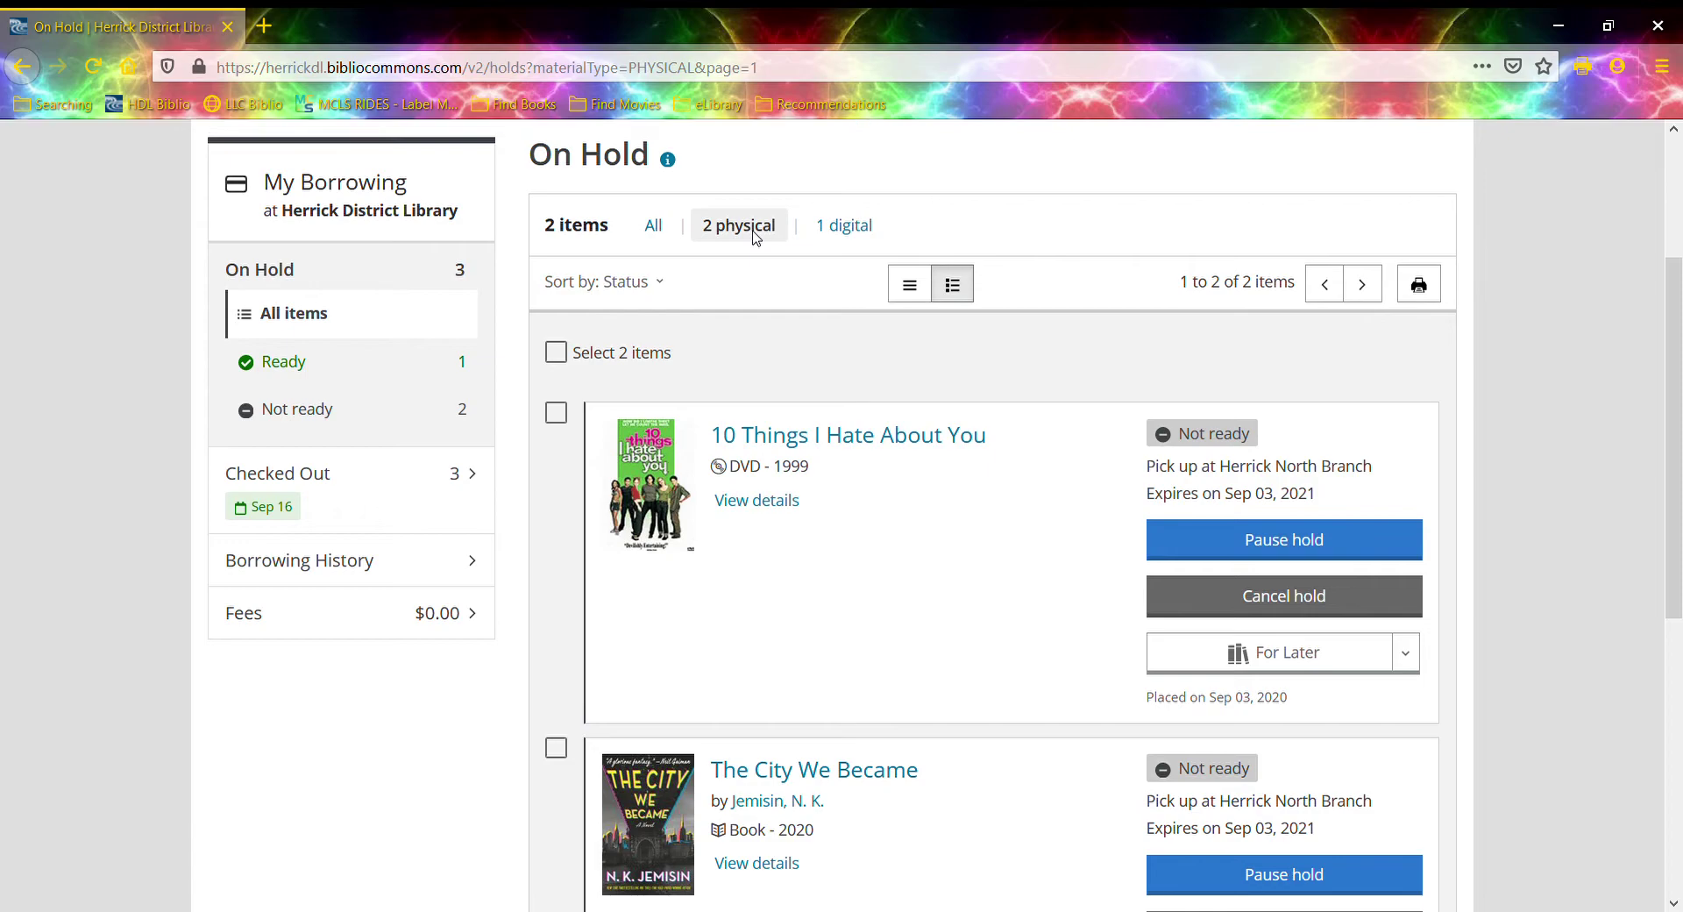
pyautogui.scroll(-3, 752, 237)
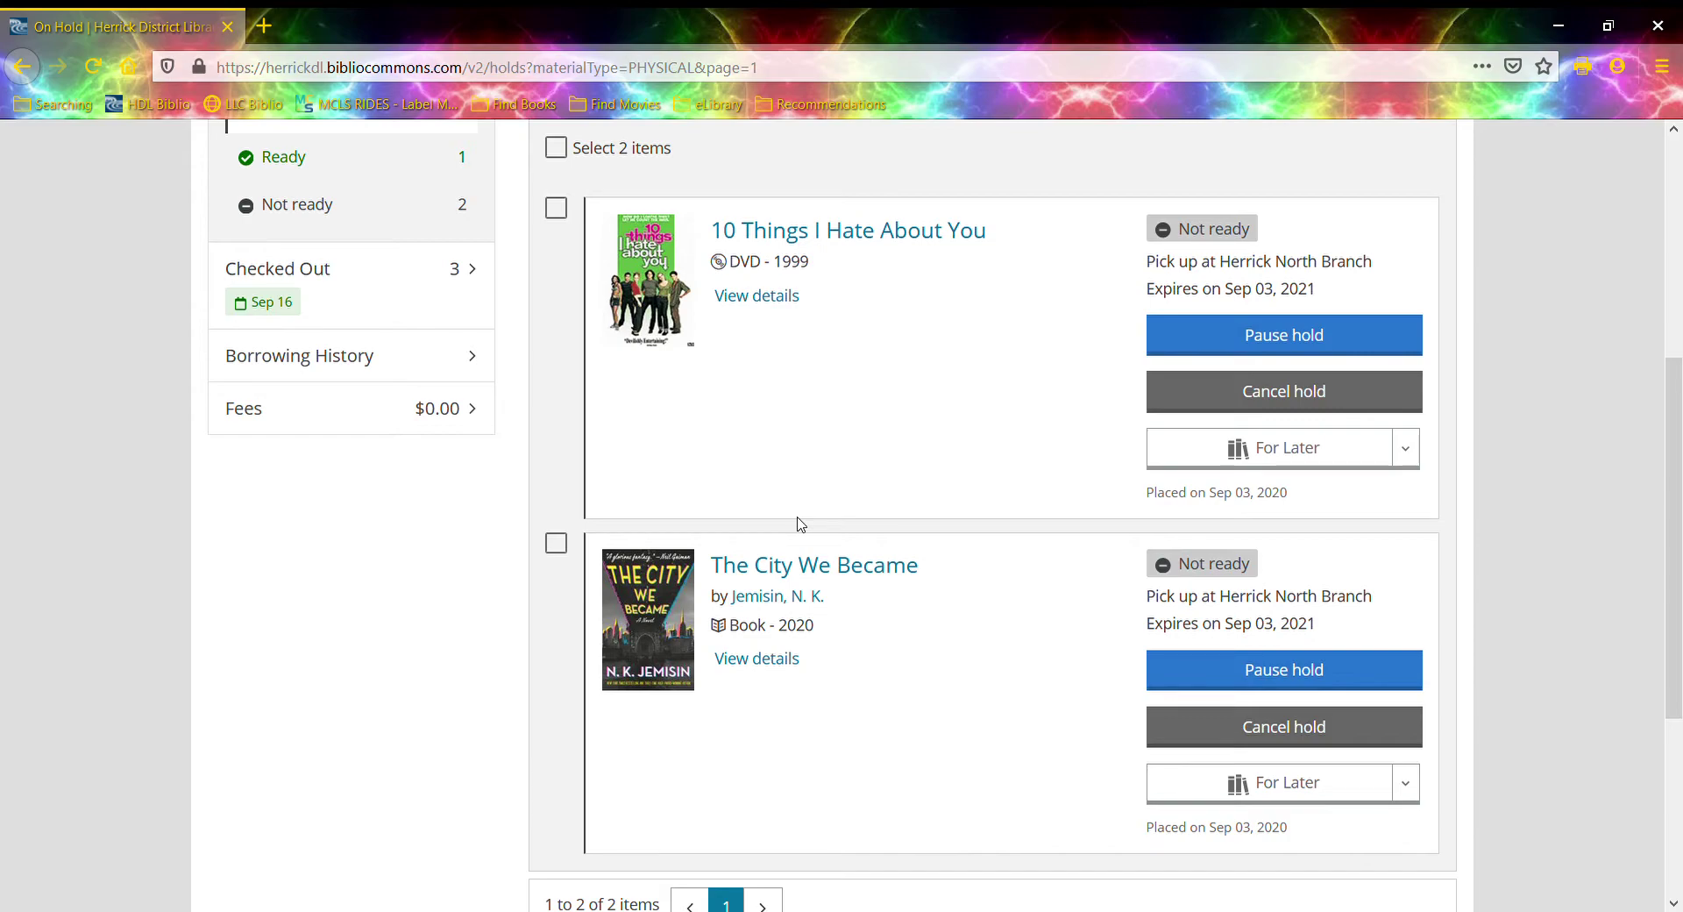
pyautogui.scroll(1, 797, 525)
pyautogui.scroll(-2, 798, 524)
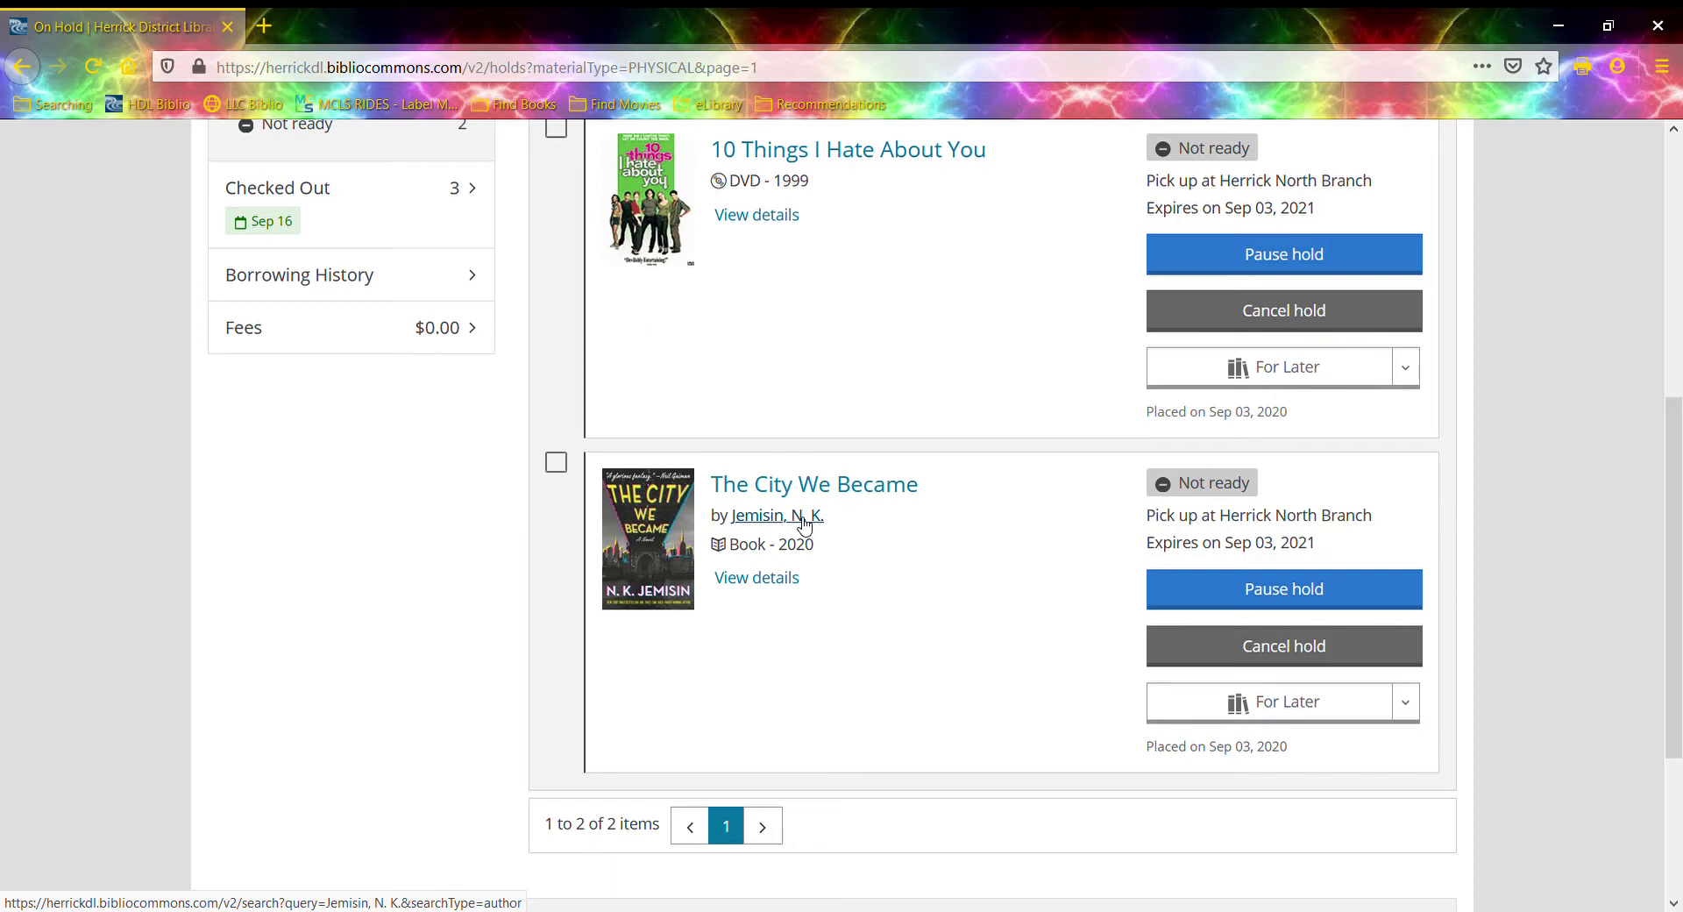
# Pause the hold on The City We Became, check the refreshed list, and resume that hold.
pyautogui.click(1220, 592)
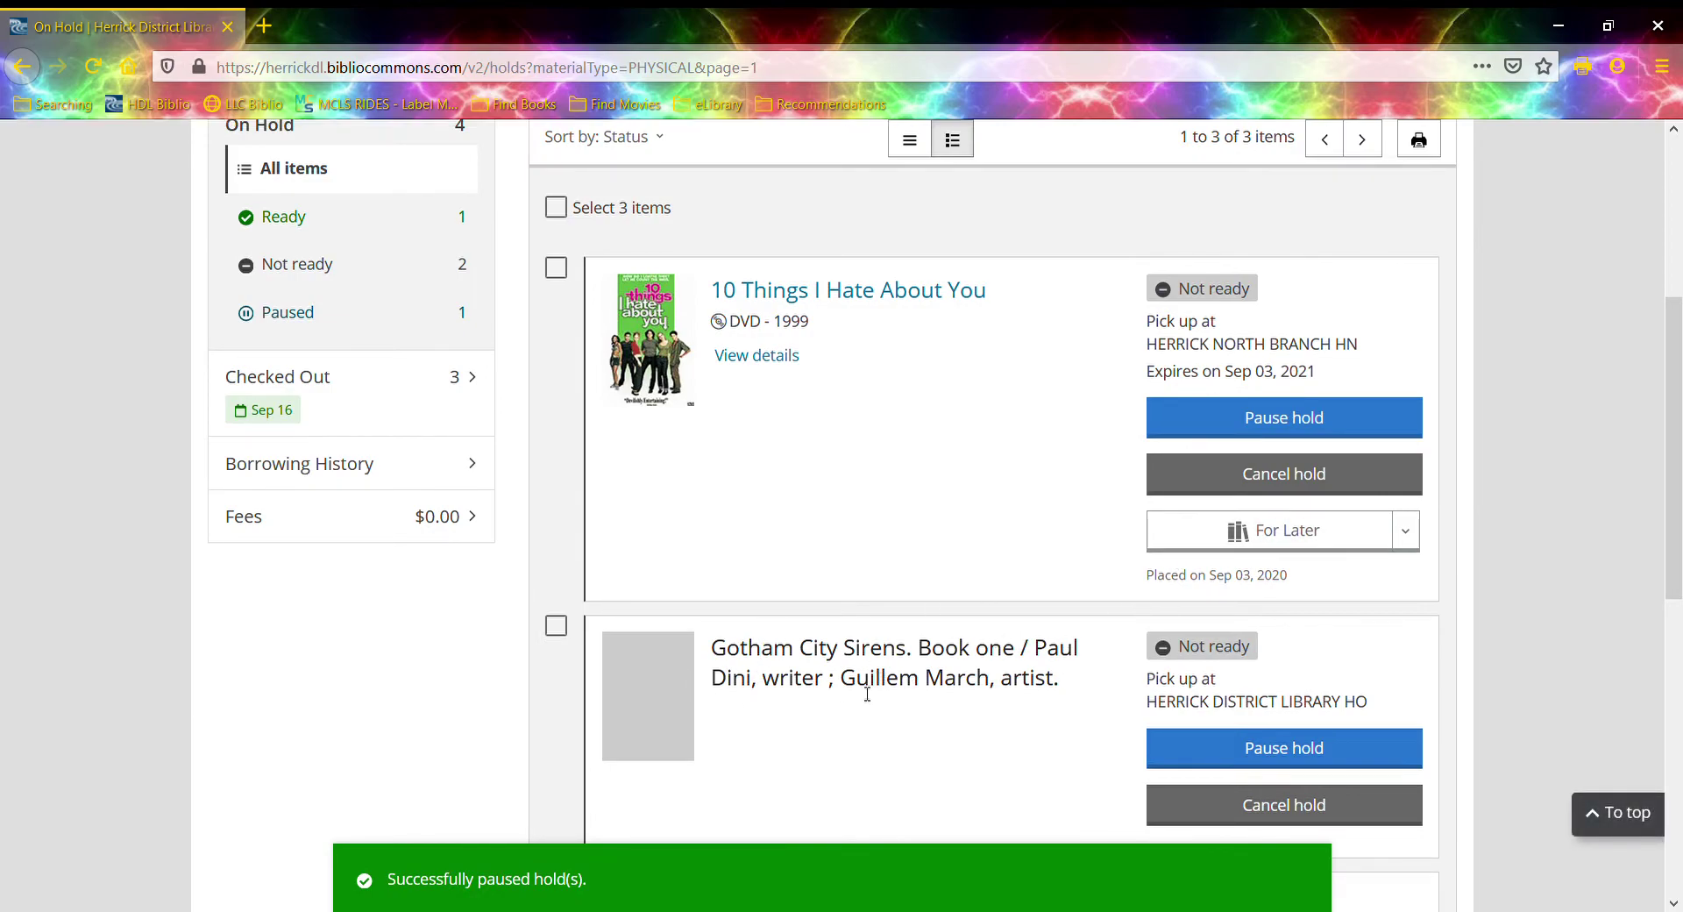
pyautogui.scroll(-4, 823, 695)
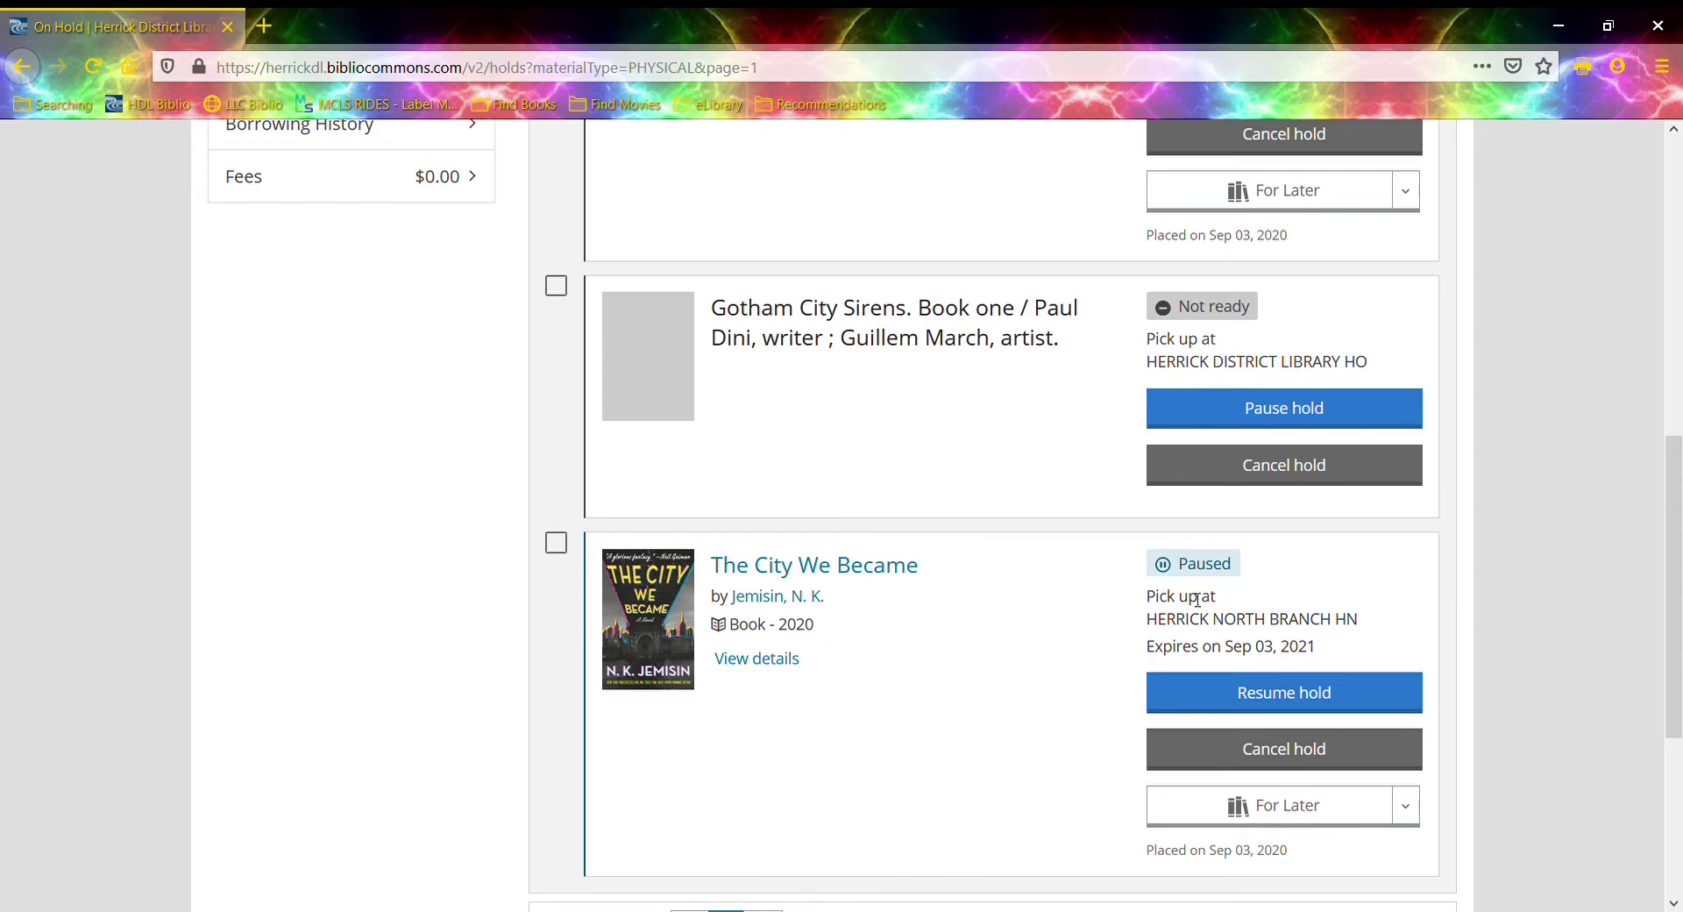
pyautogui.click(1275, 699)
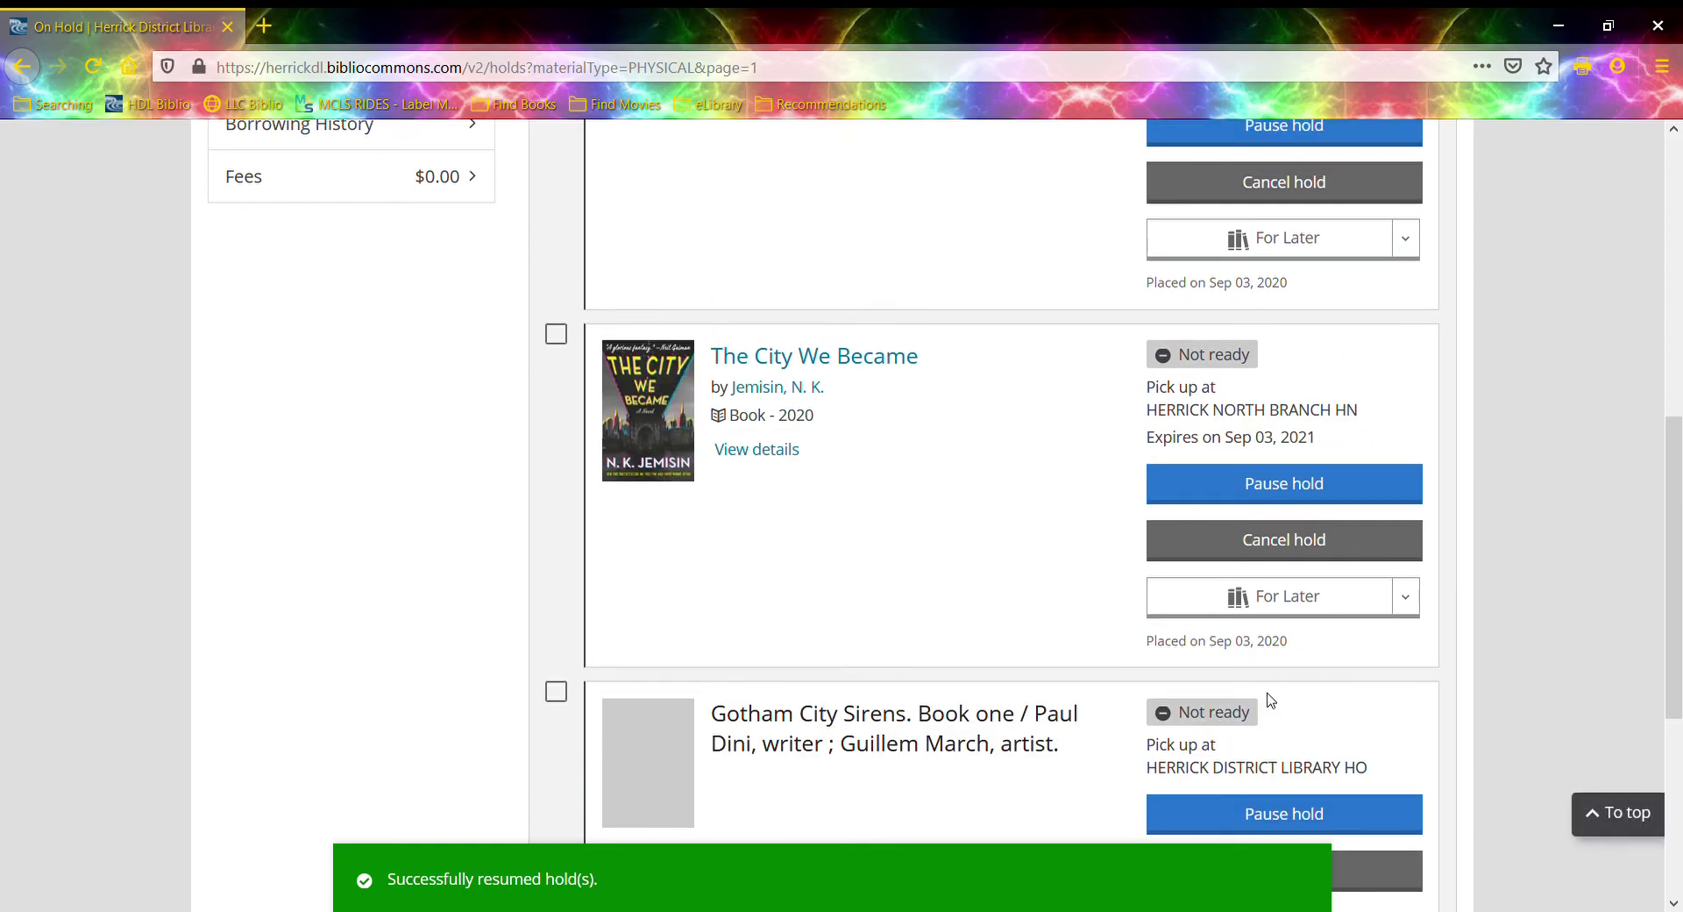
# Cancel the hold on the 1999 DVD of 10 Things I Hate About You without keeping a reference.
pyautogui.scroll(3, 1015, 518)
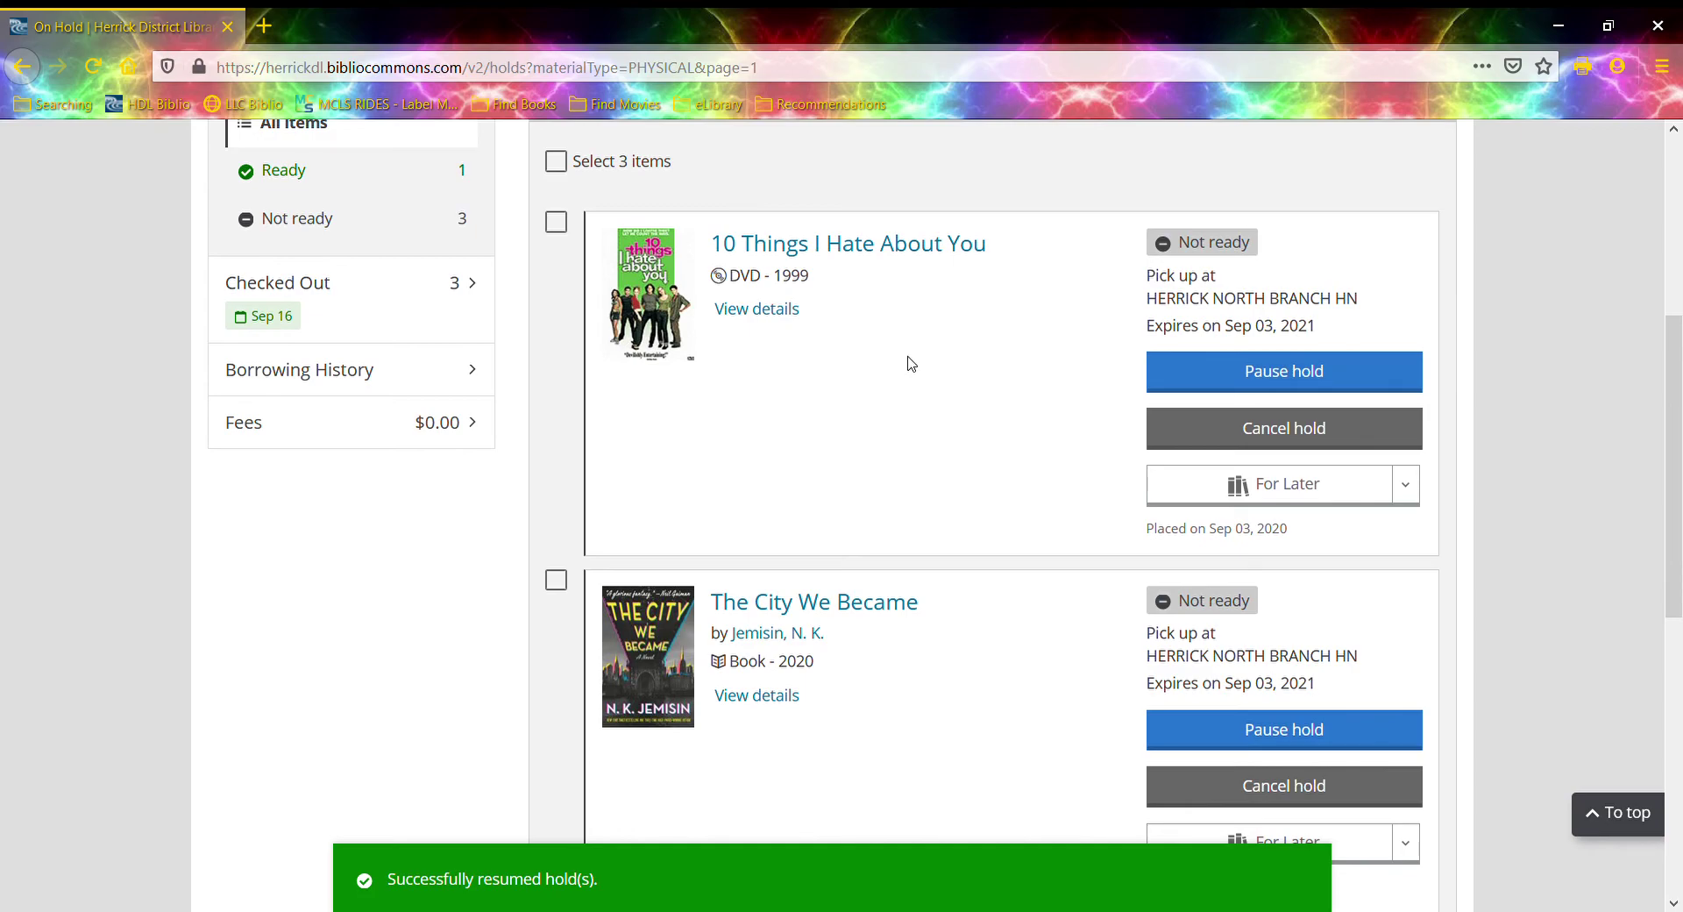
pyautogui.click(1260, 443)
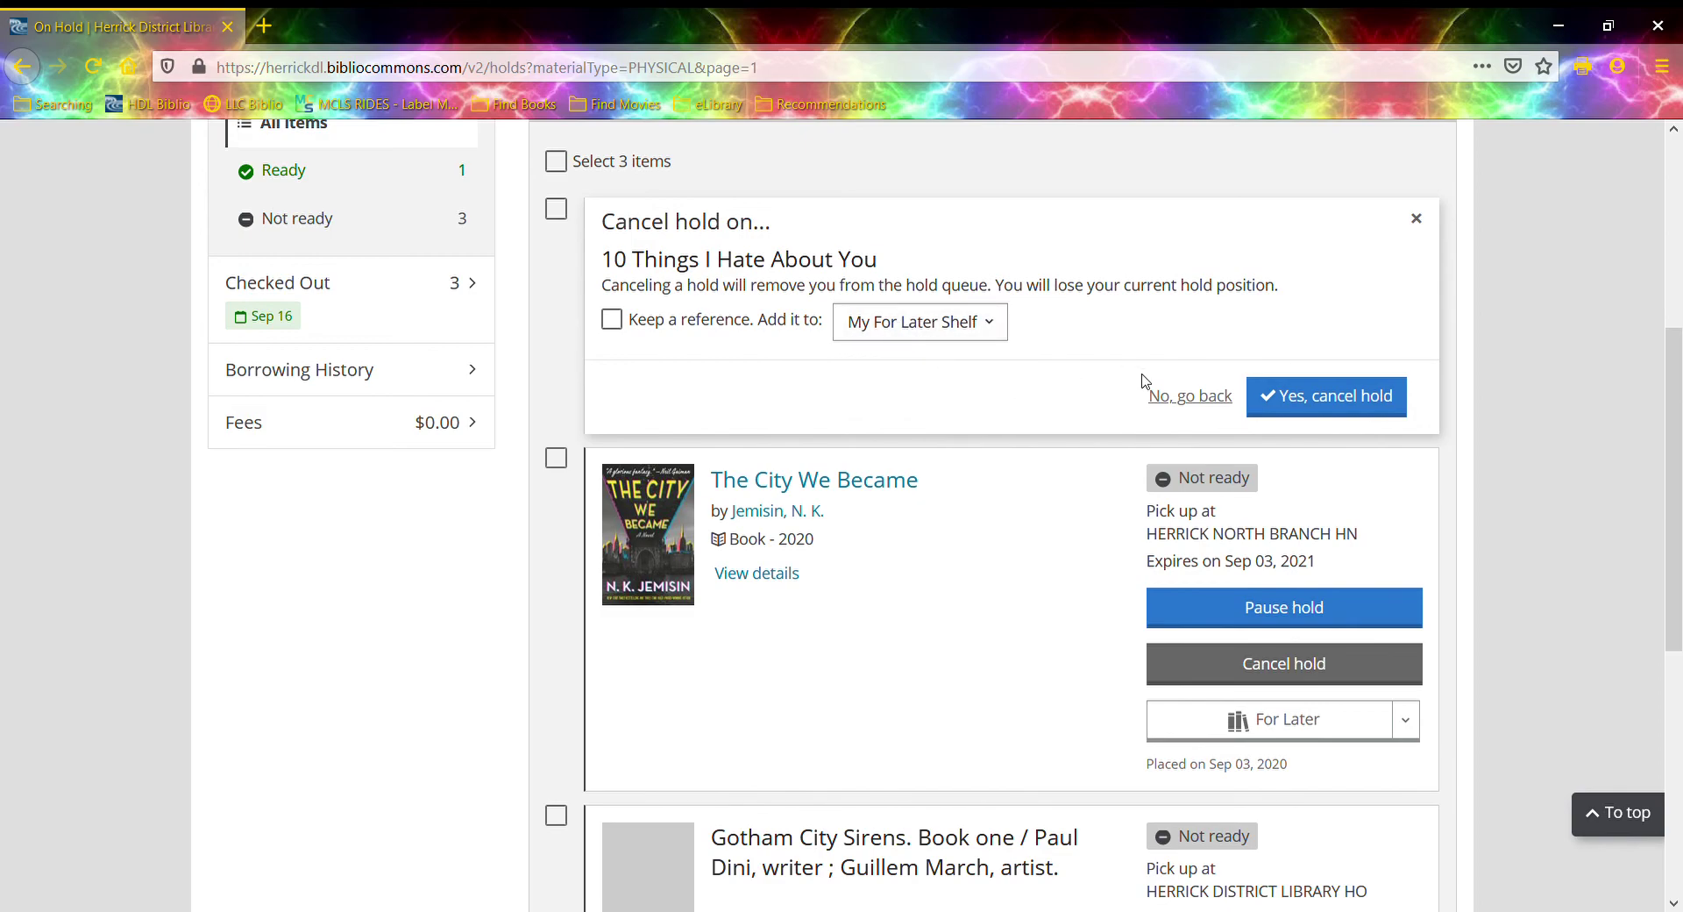
pyautogui.click(1299, 410)
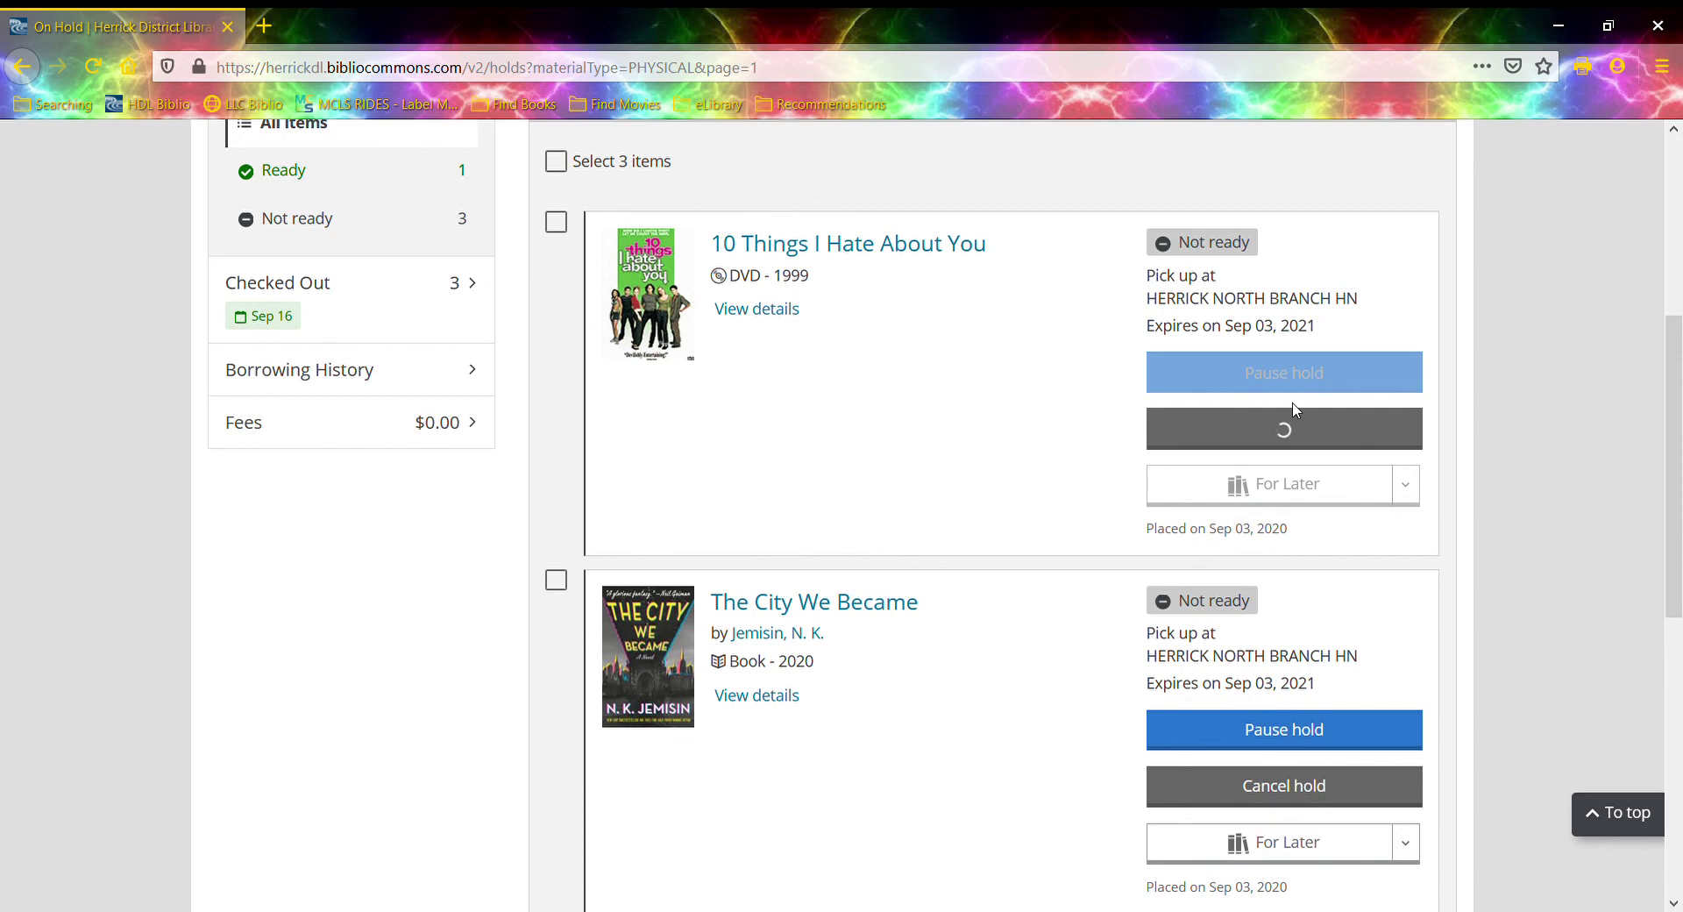